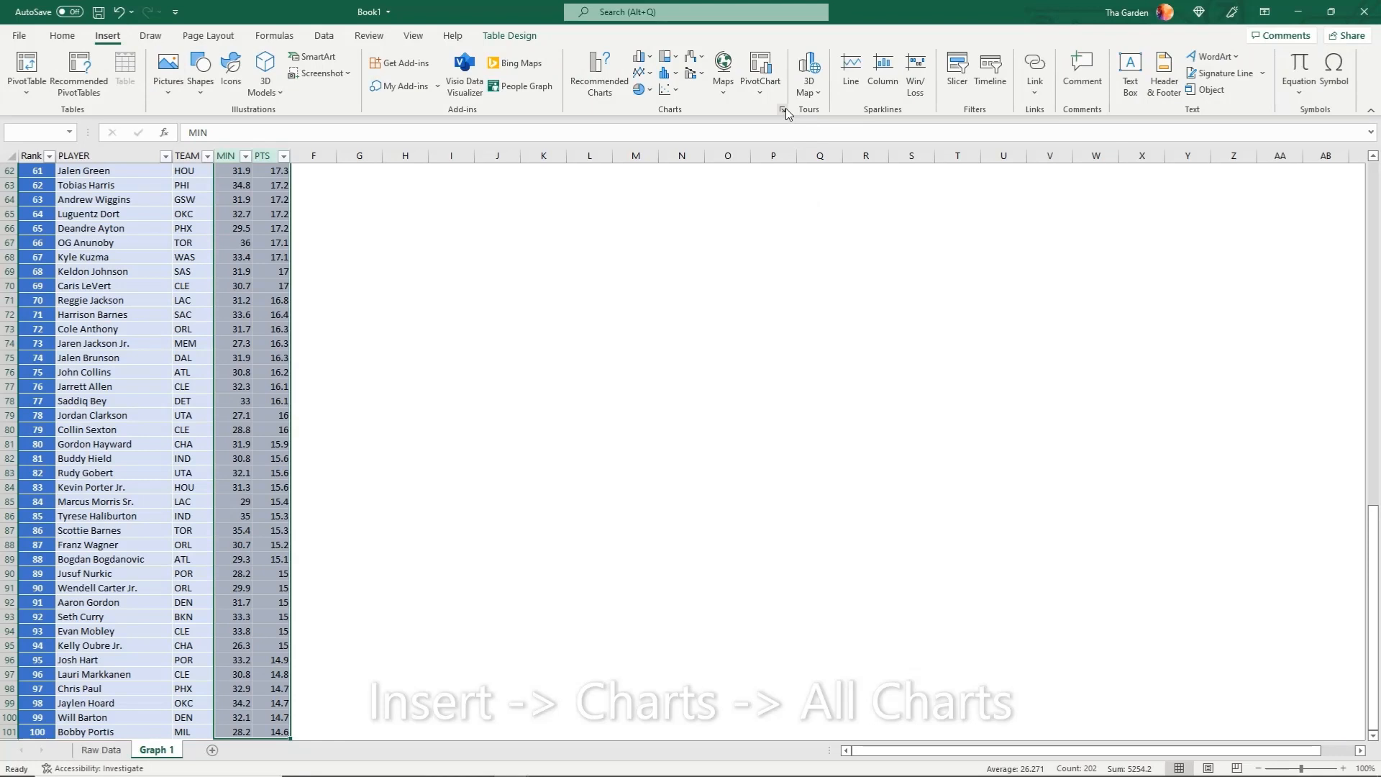
Insert an X Y scatter chart plotting PTS against MIN and enlarge it beside the player table
click(783, 109)
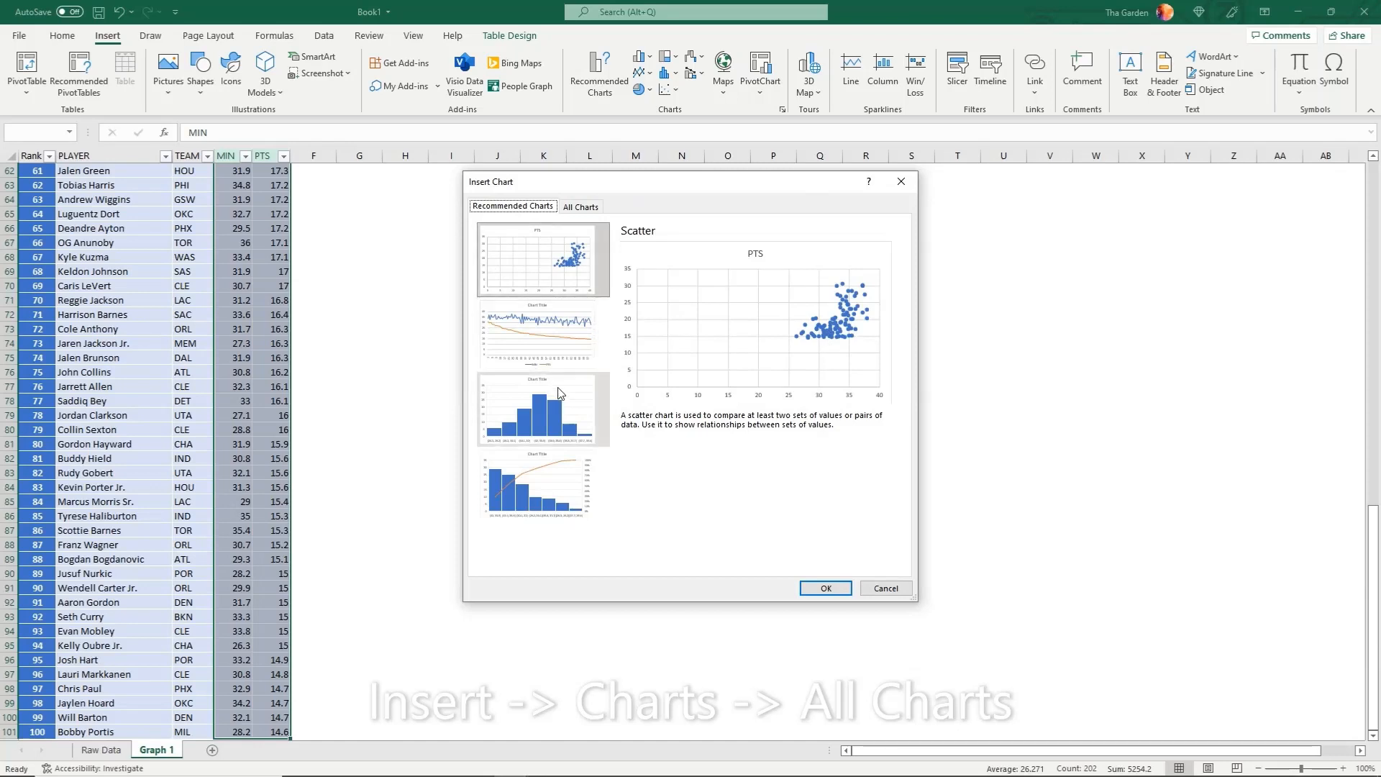
click(594, 207)
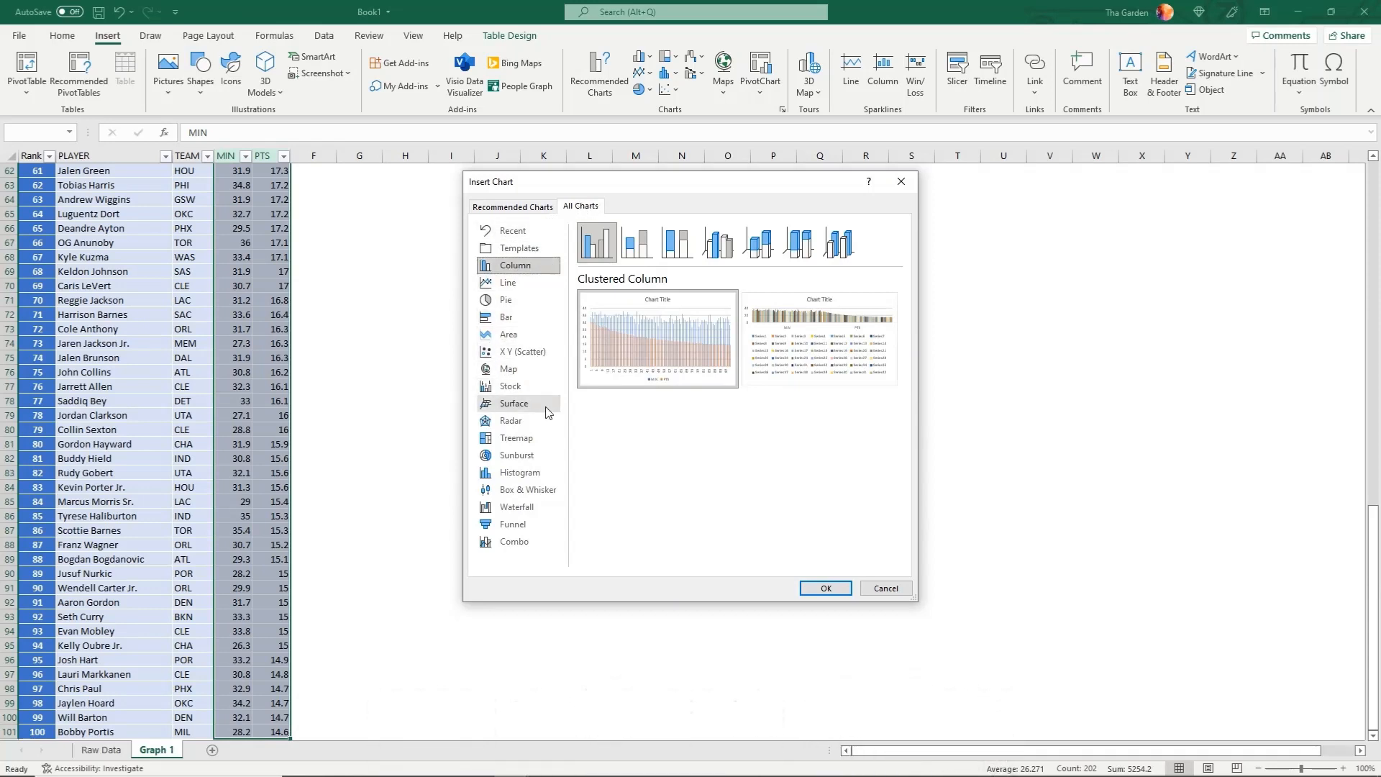
click(523, 358)
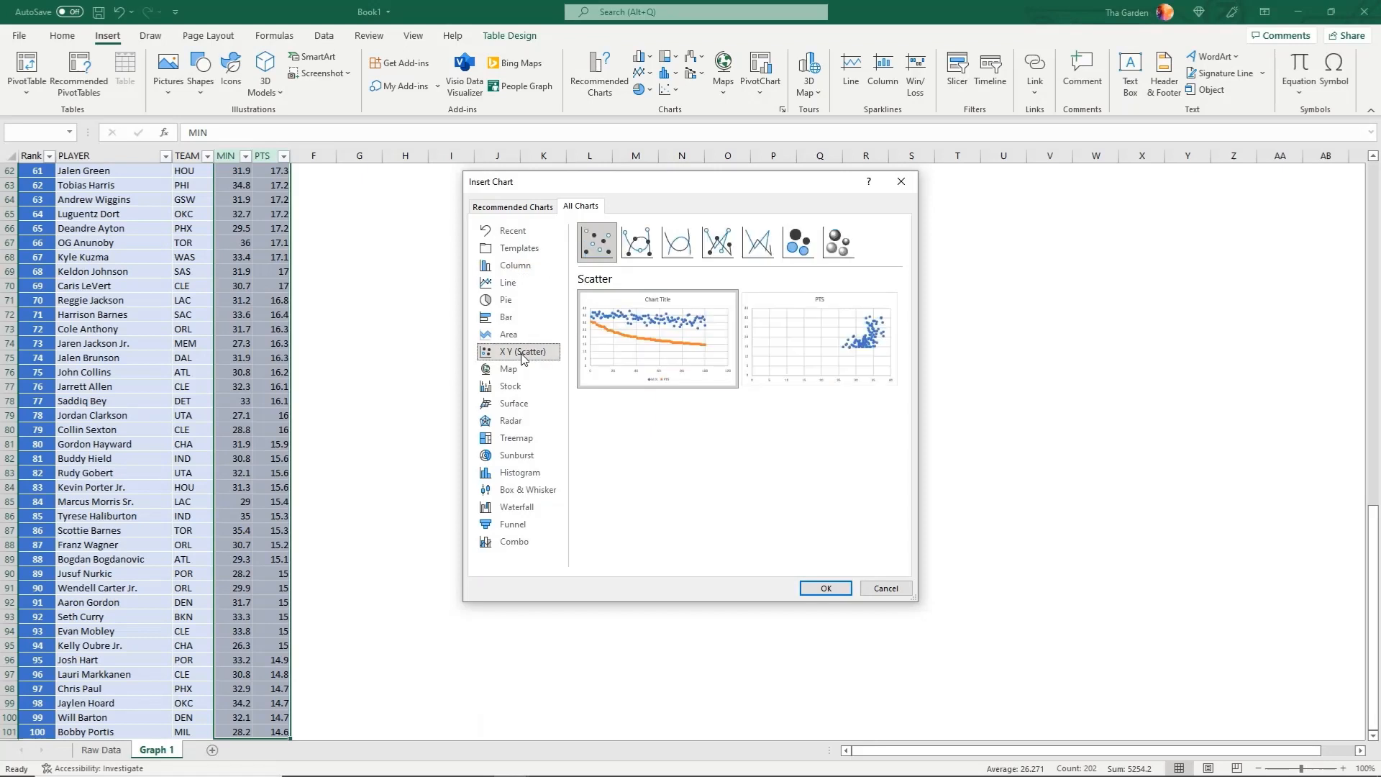
mouse_move(800, 377)
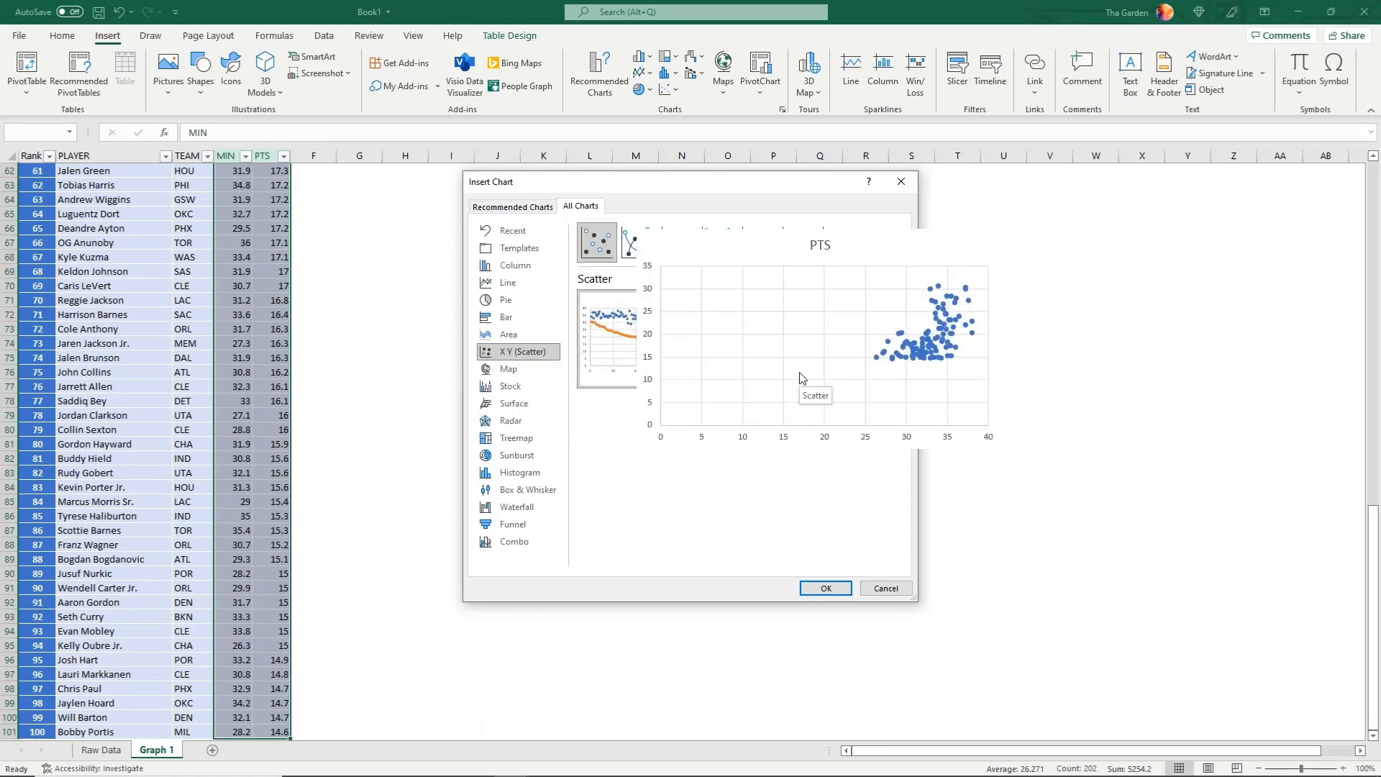
click(830, 591)
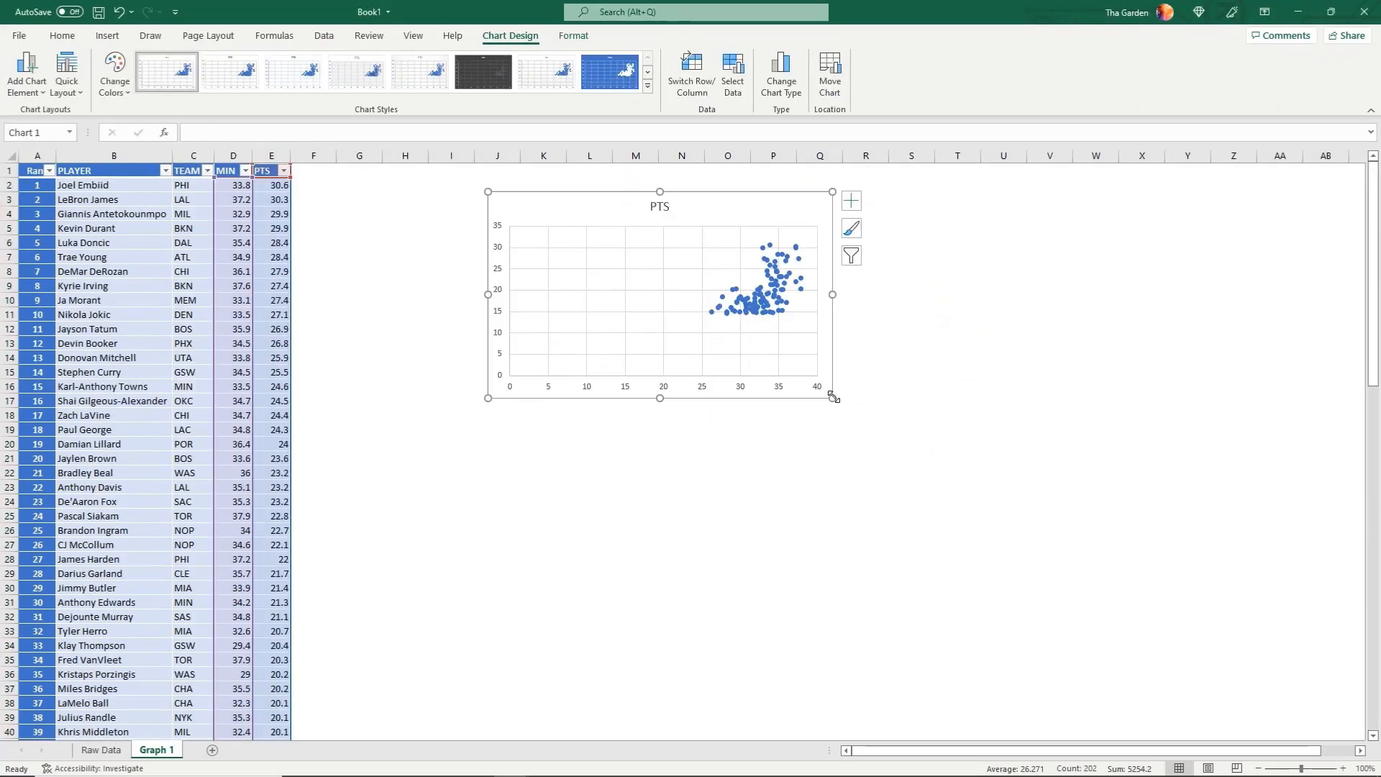
drag(832, 397, 1048, 571)
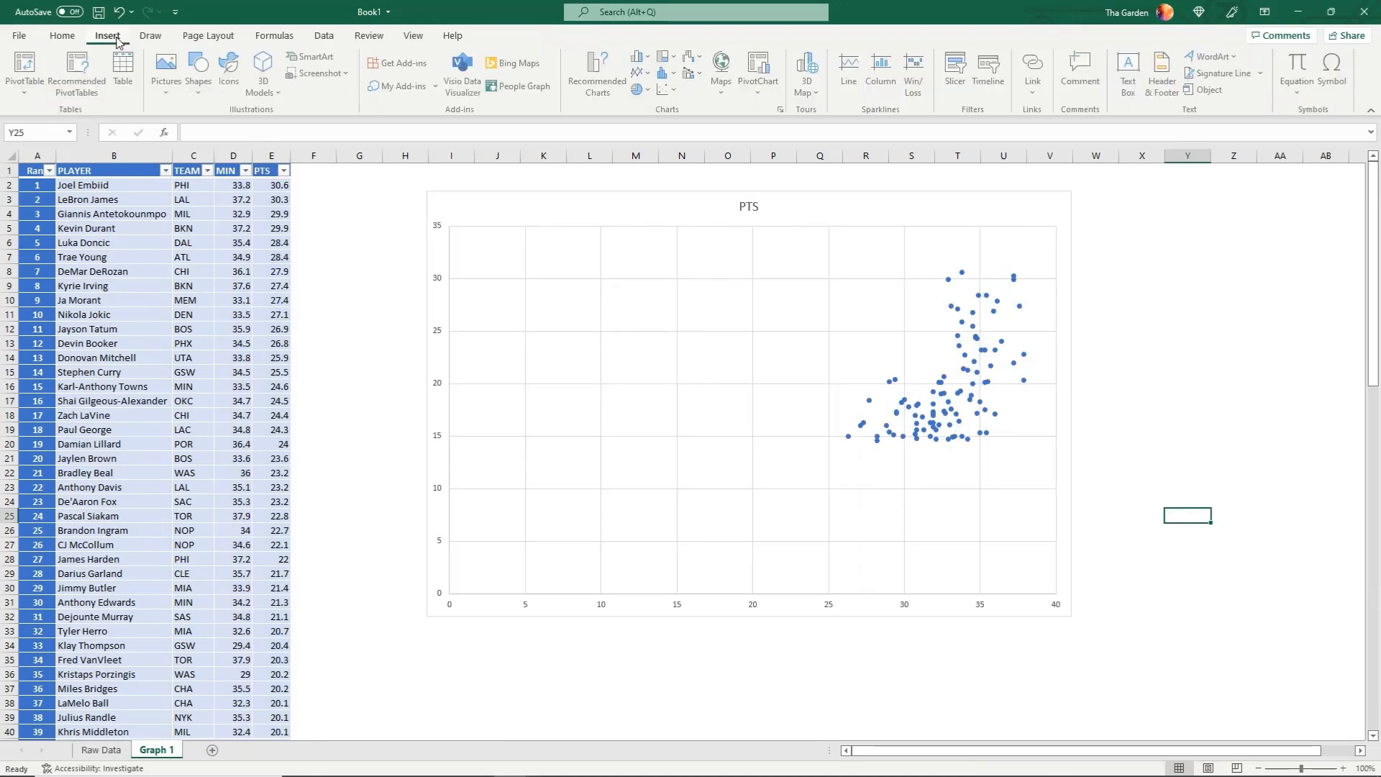
click(430, 192)
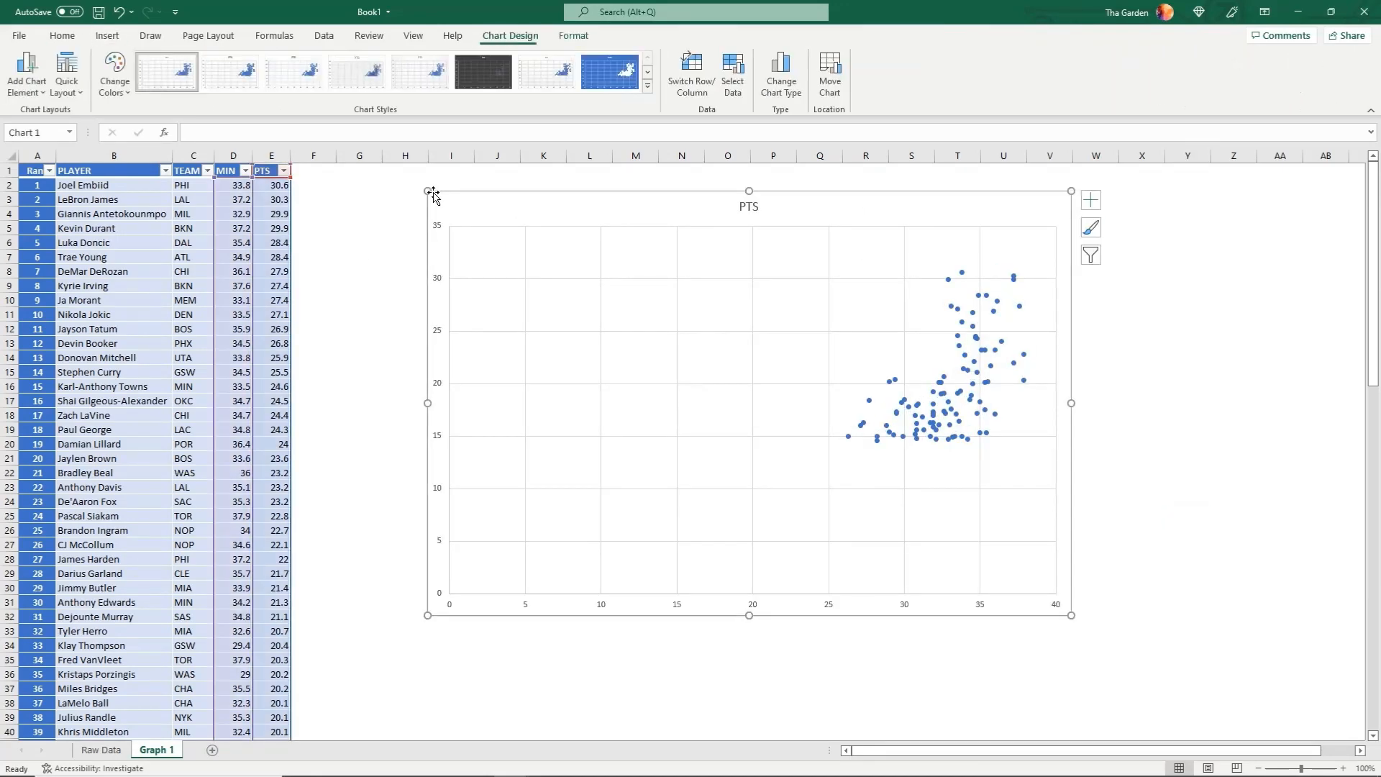
Draw an oval about 8.4 cm high and 10.5 cm wide around the chart's data points
click(117, 38)
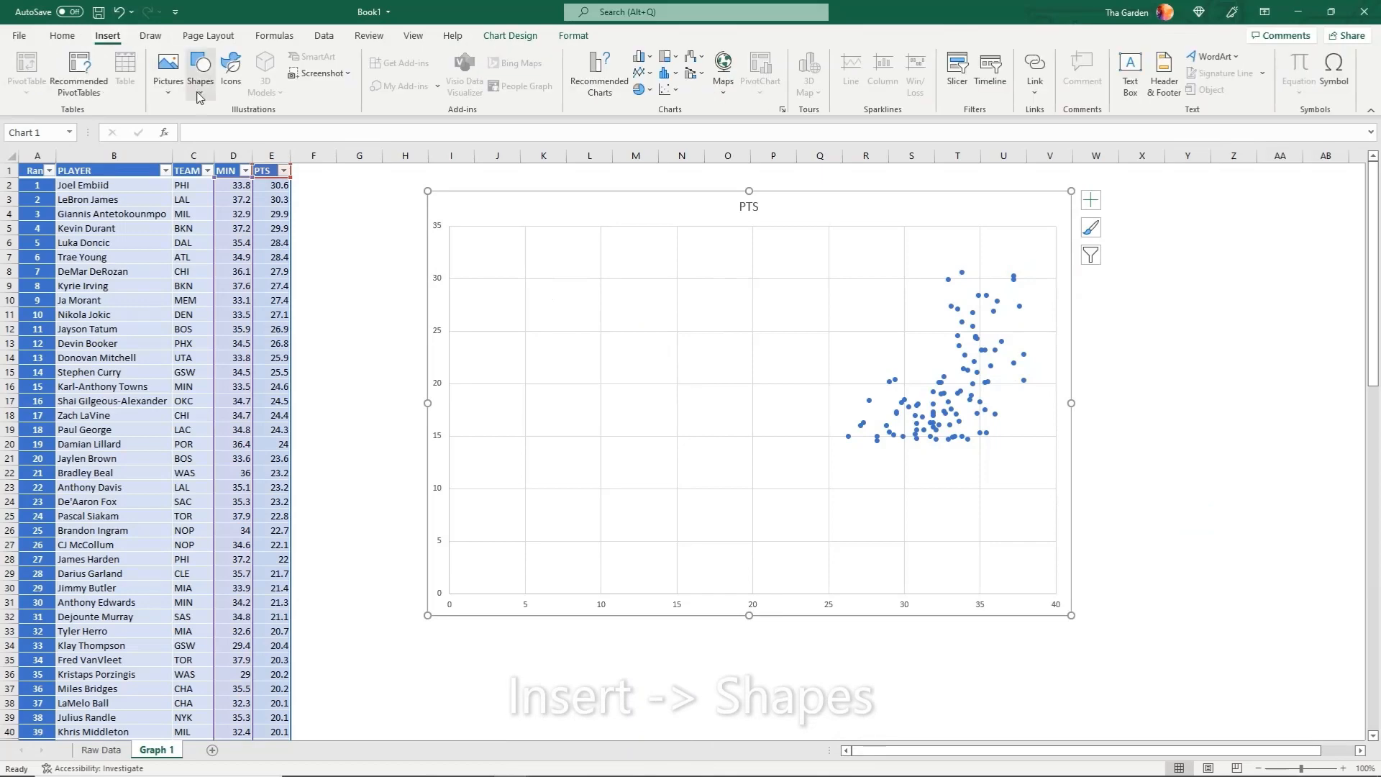
click(200, 68)
click(191, 229)
drag(783, 240, 1069, 469)
Make the oval's solid fill mostly transparent so the data points show through
right_click(1000, 400)
click(1070, 760)
click(1201, 246)
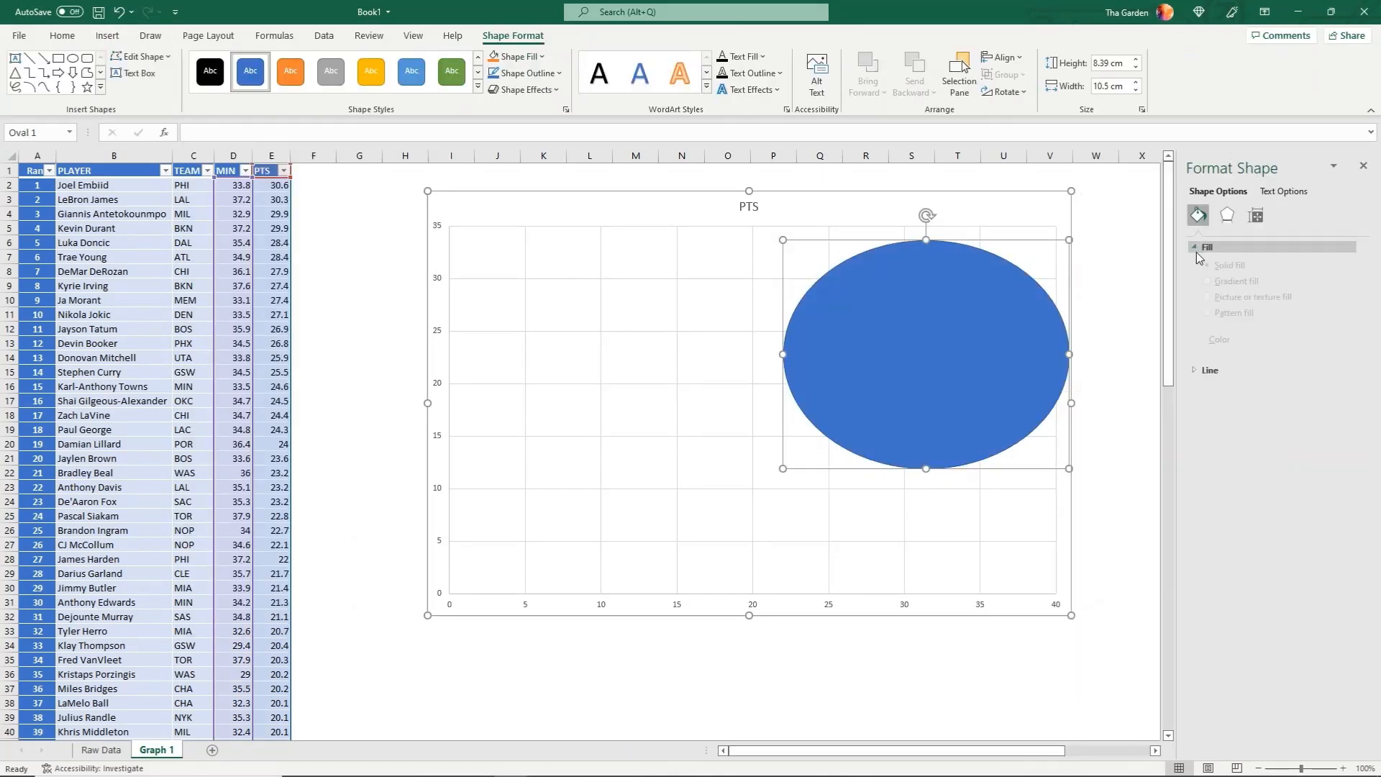
drag(1280, 383, 1294, 380)
click(1126, 450)
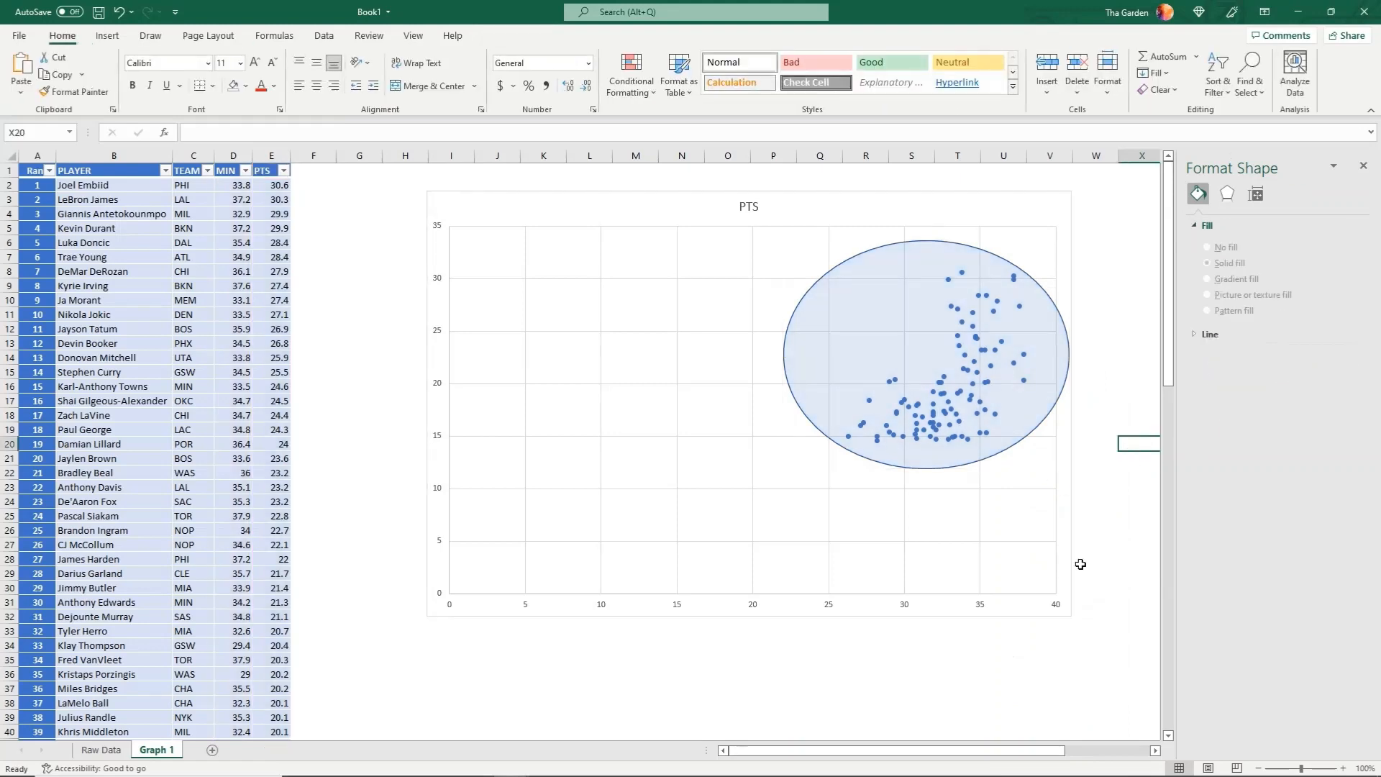
Add axis titles to the scatter chart and name the horizontal axis "Minutes per Game"
click(899, 209)
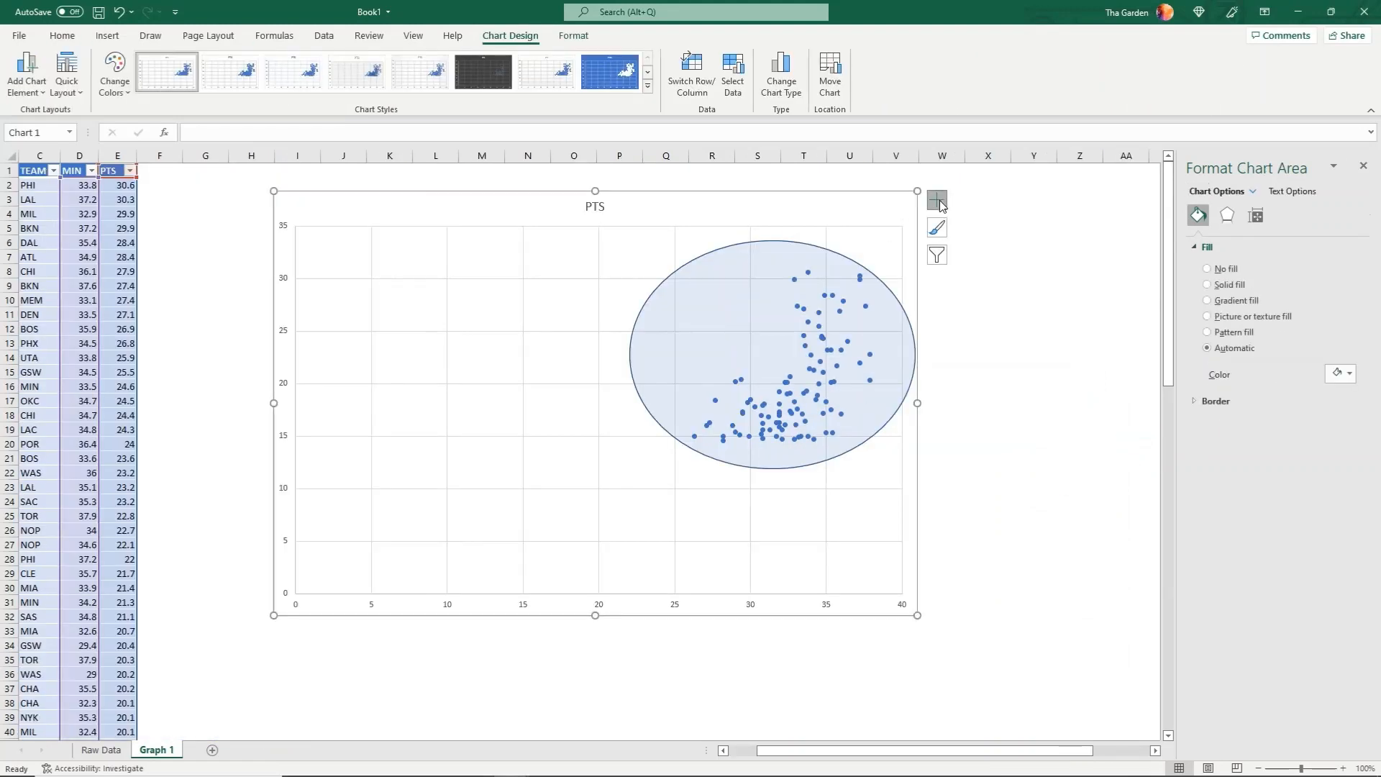
click(937, 201)
click(971, 231)
triple_click(615, 598)
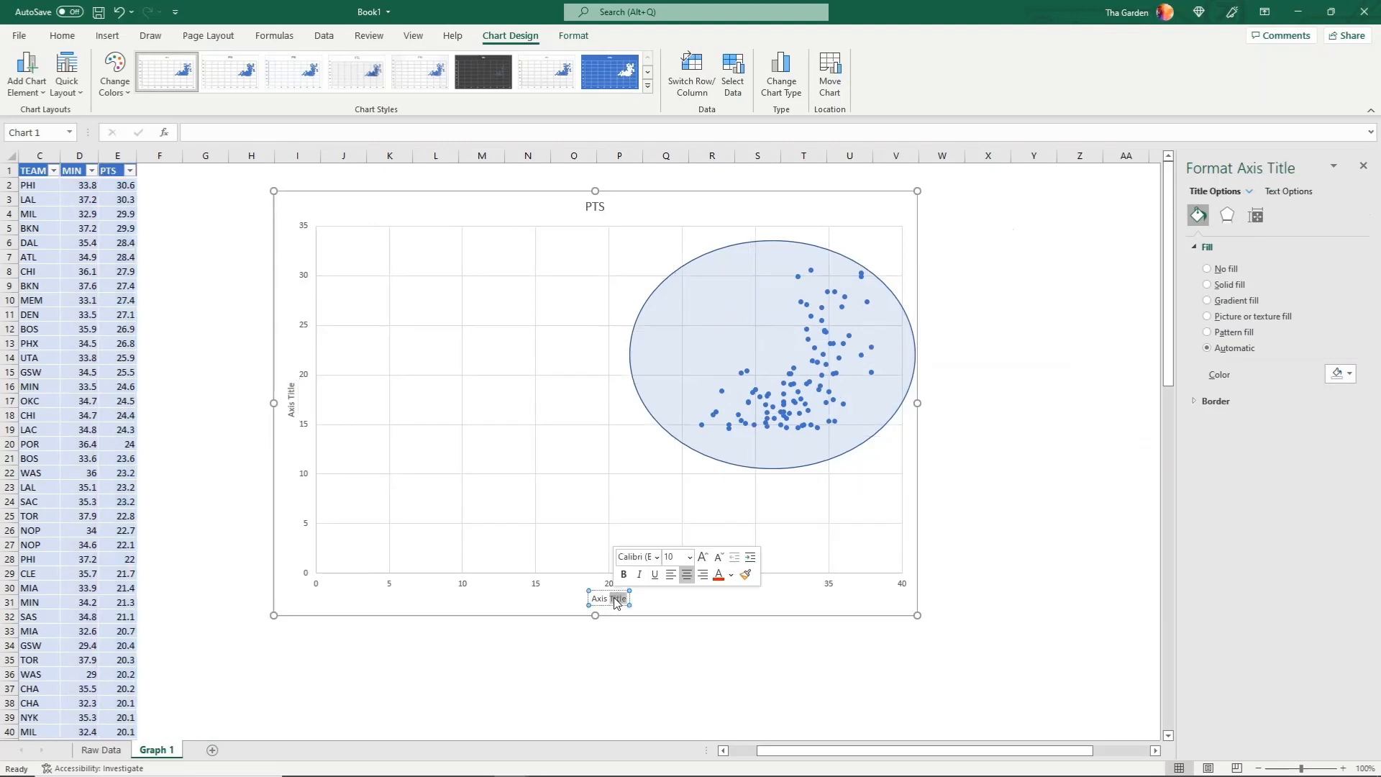
text(Minutes per Game)
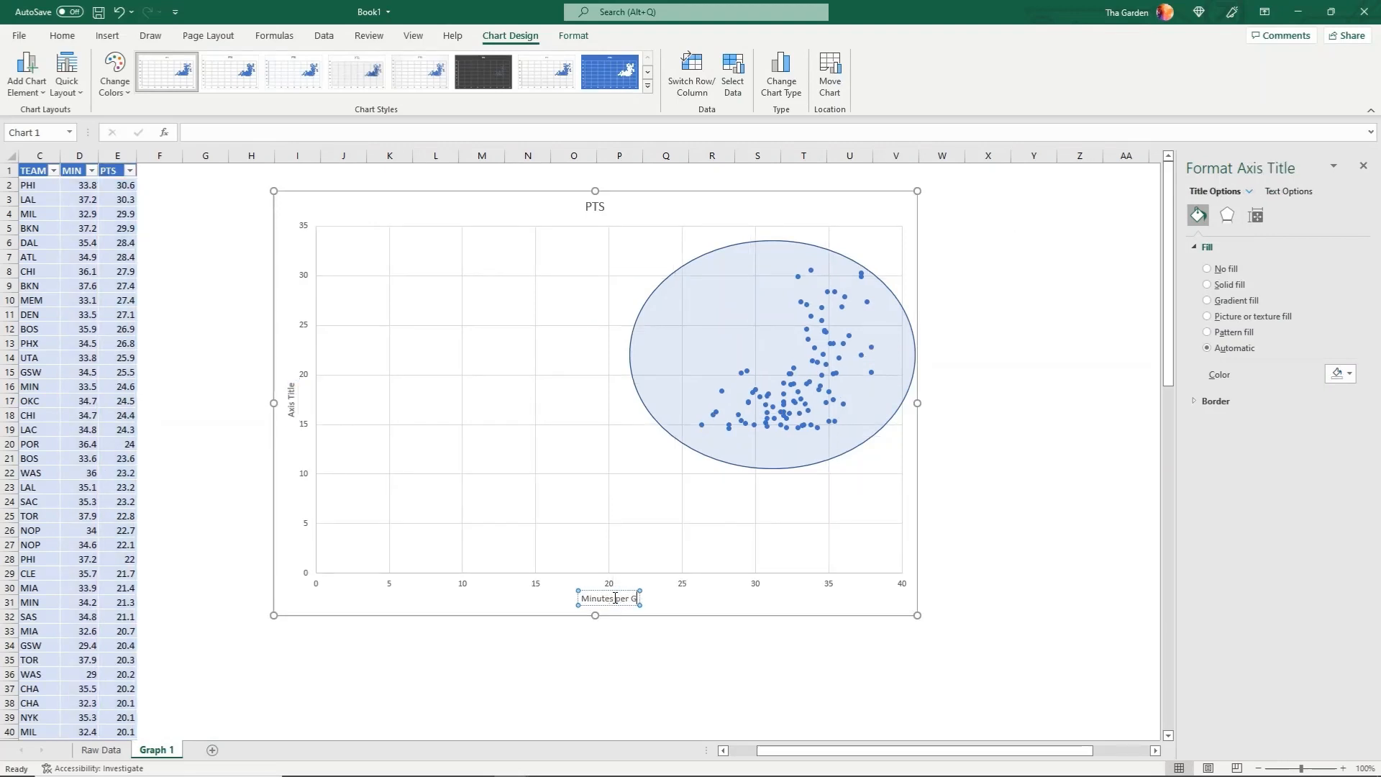
Name the chart's vertical axis "Points per Game"
triple_click(291, 407)
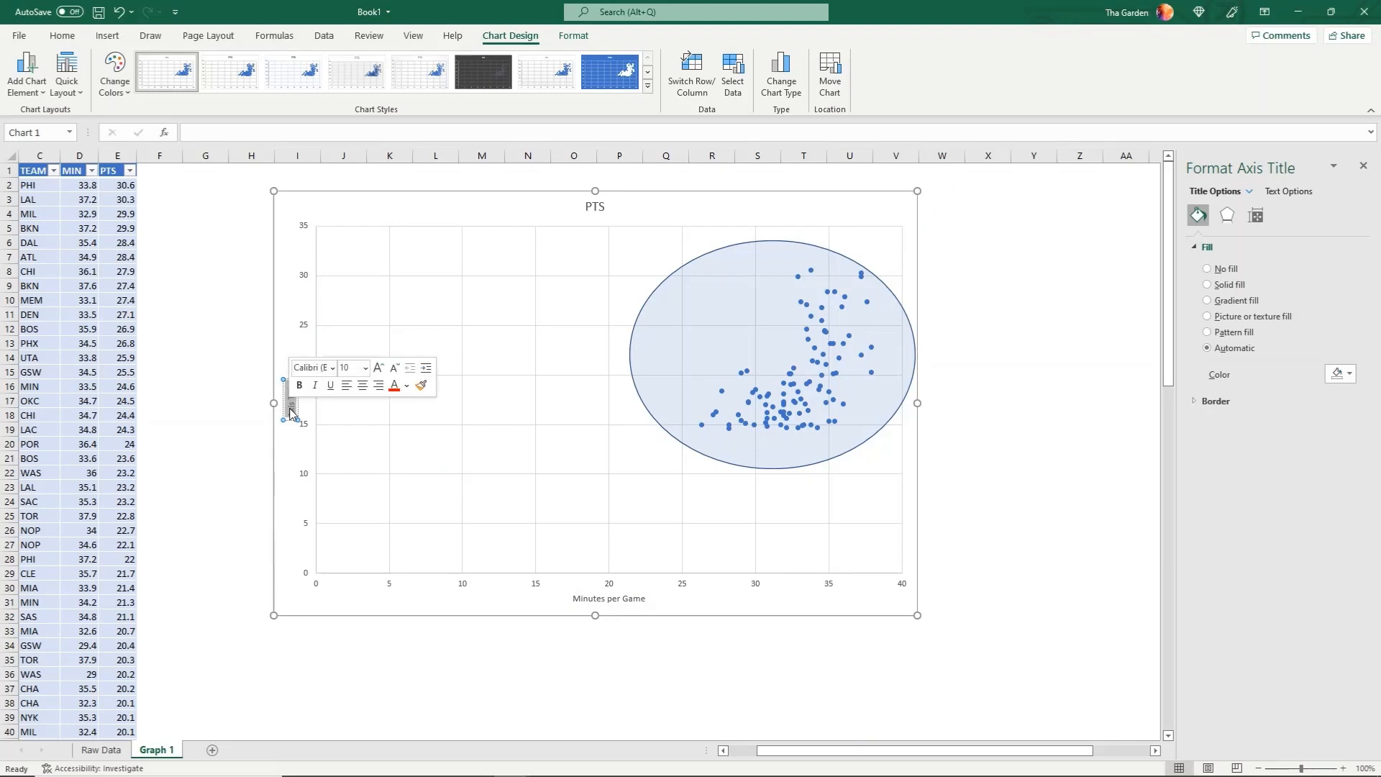
text(Points per Game)
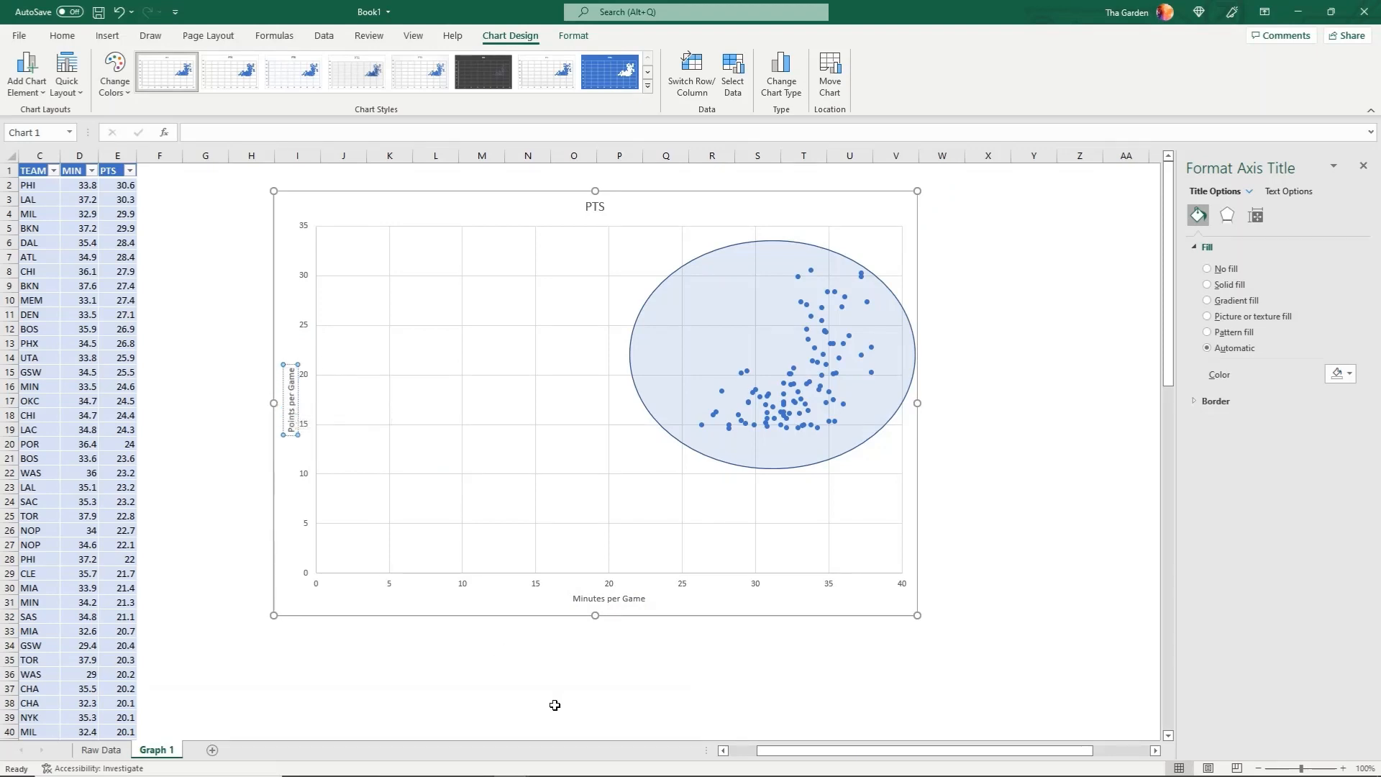
click(308, 215)
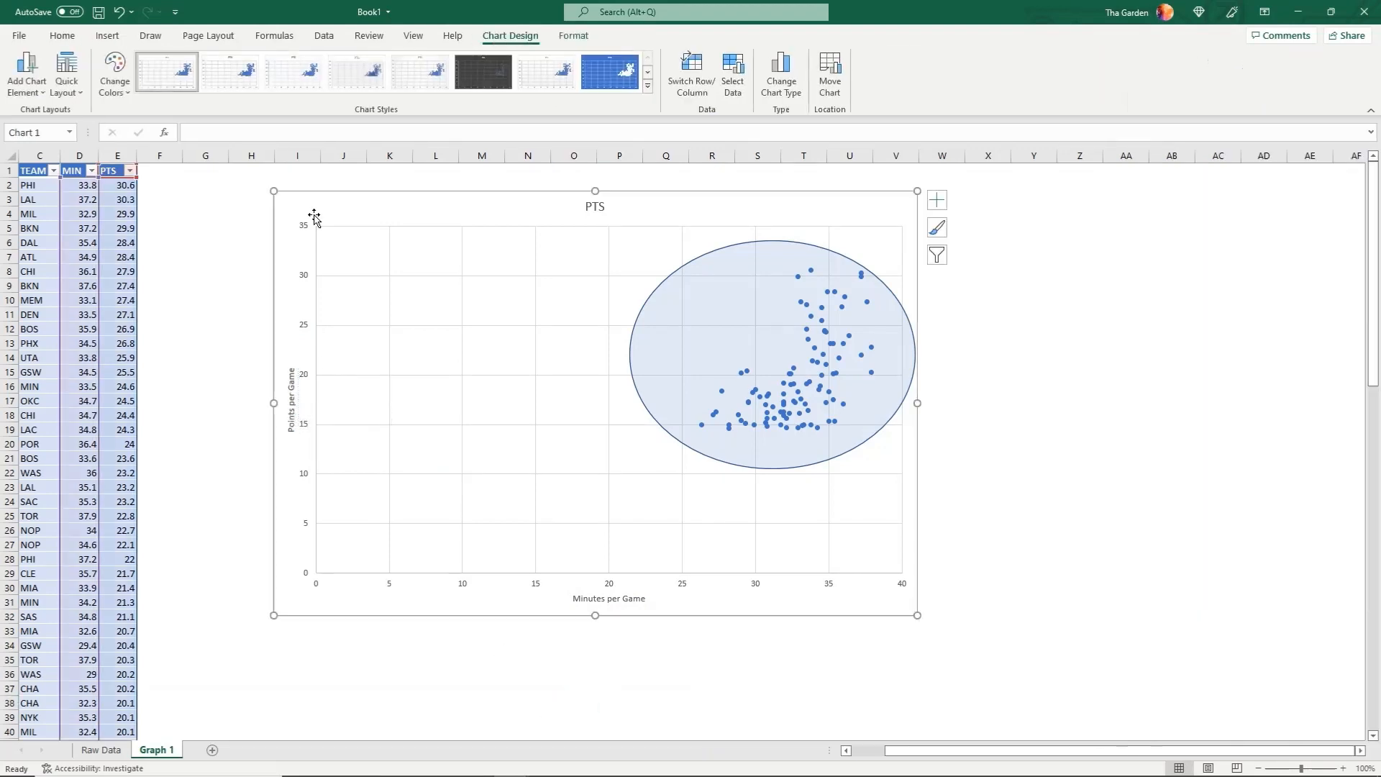
Draw a vertical line about 12.8 cm long across the plot at 25 minutes and set its weight to 3 pt
click(108, 36)
click(199, 84)
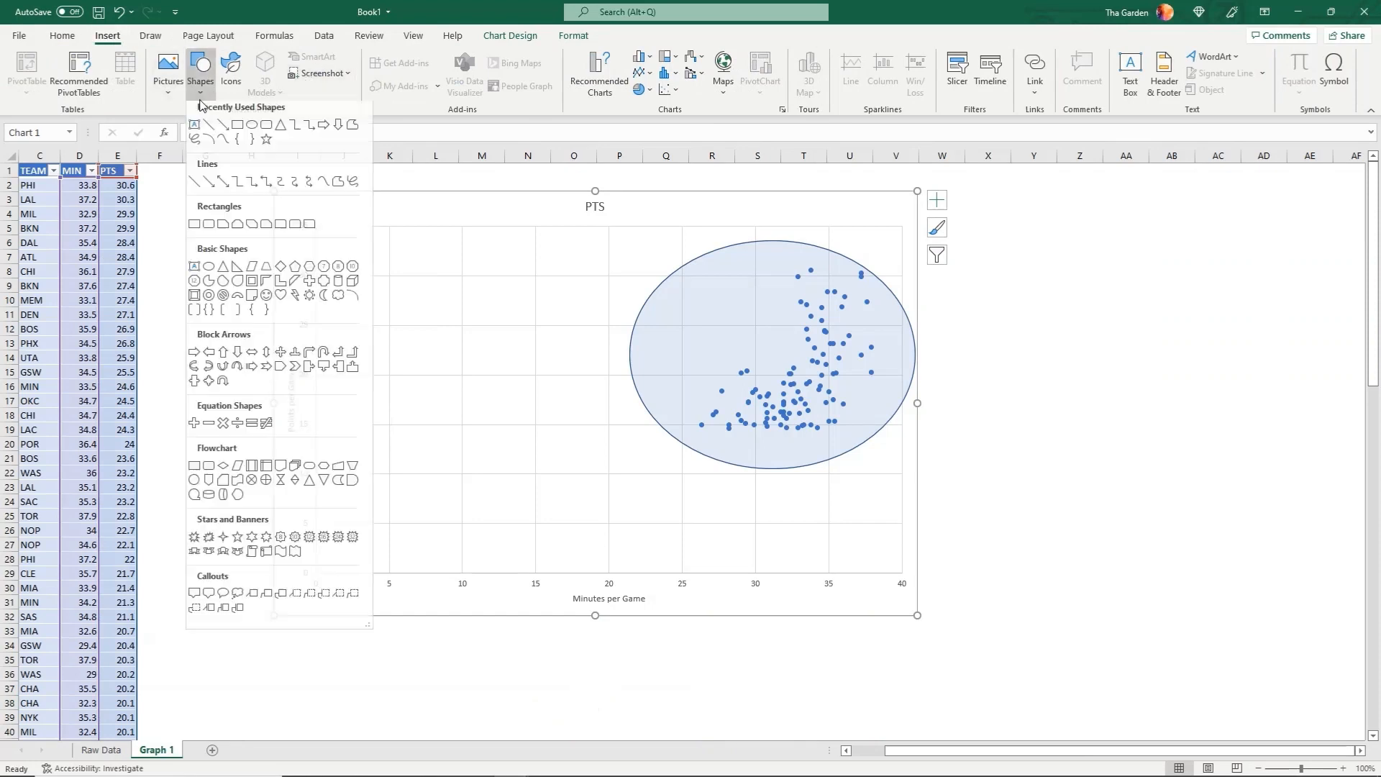
click(218, 141)
drag(683, 572, 682, 225)
click(528, 73)
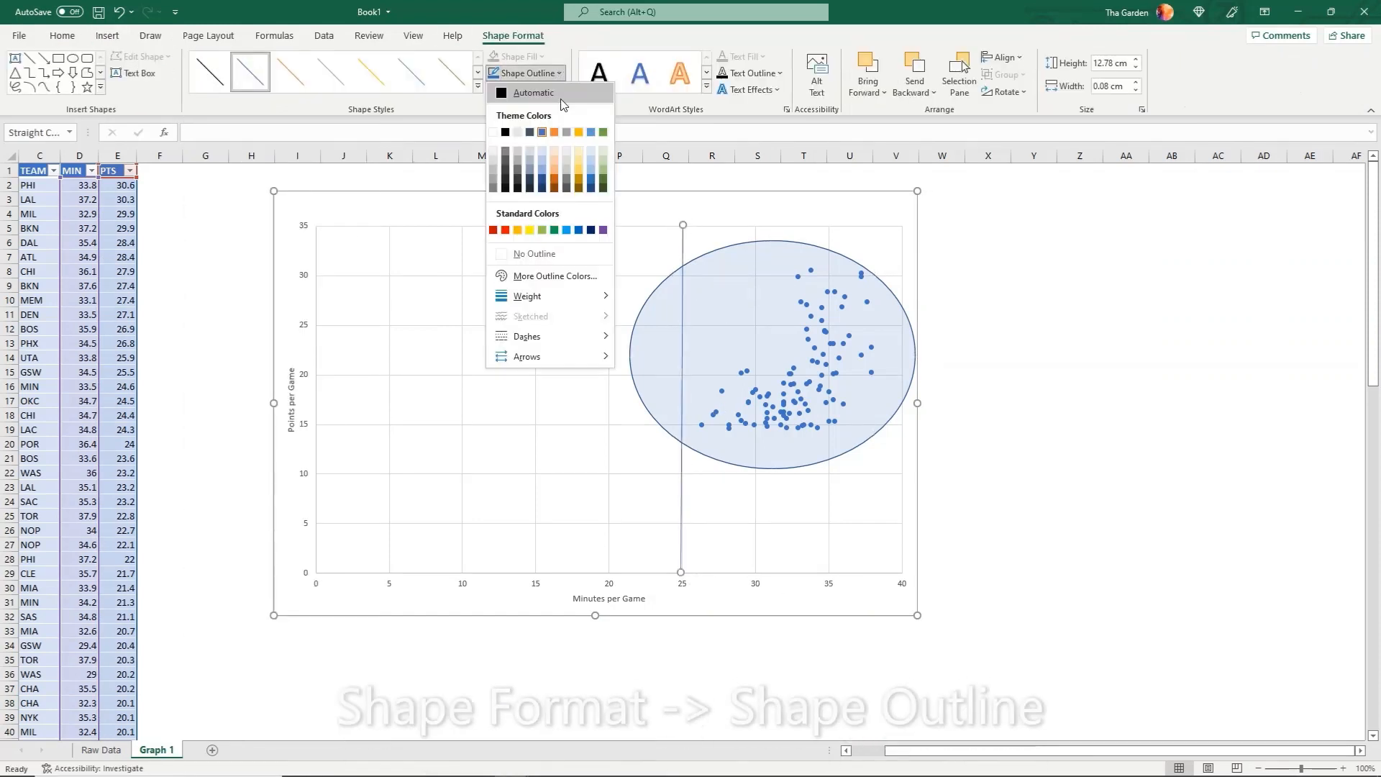
mouse_move(568, 295)
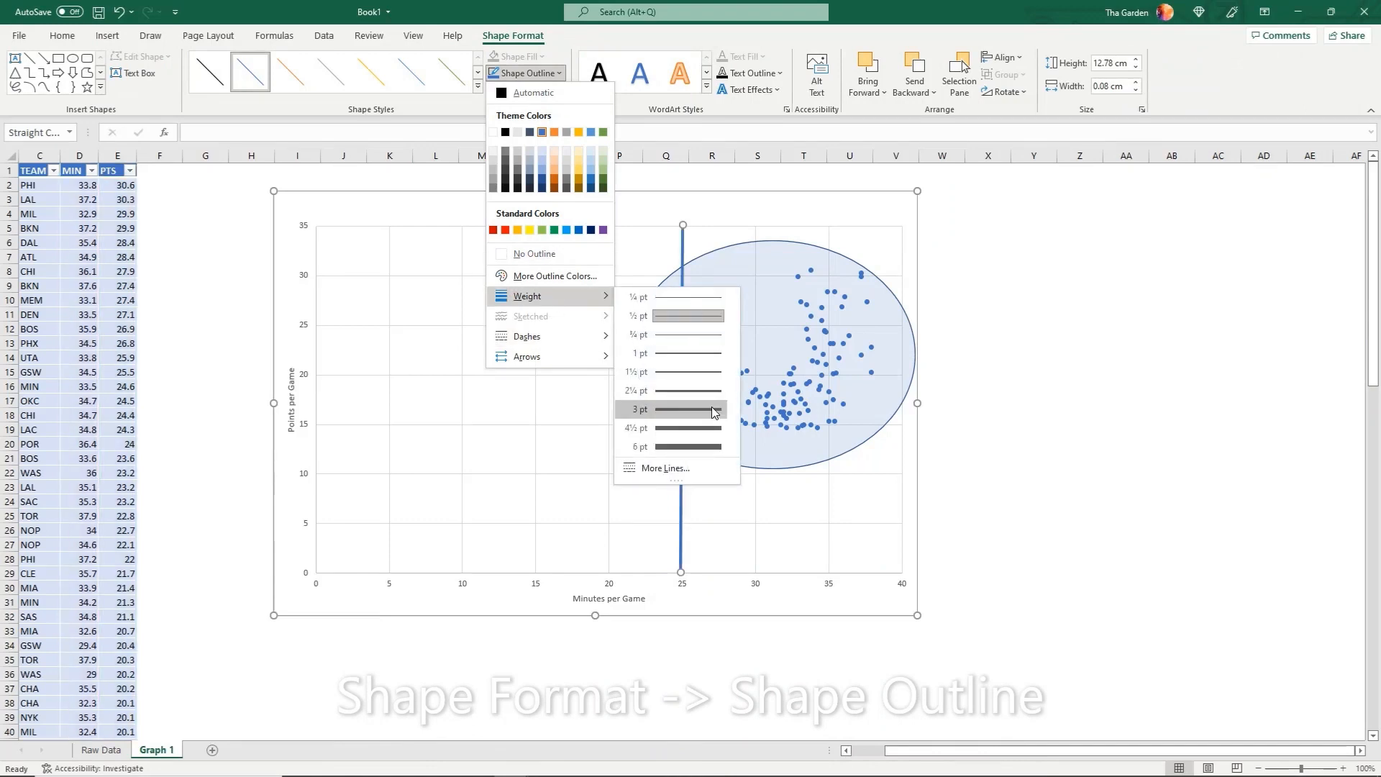
click(714, 409)
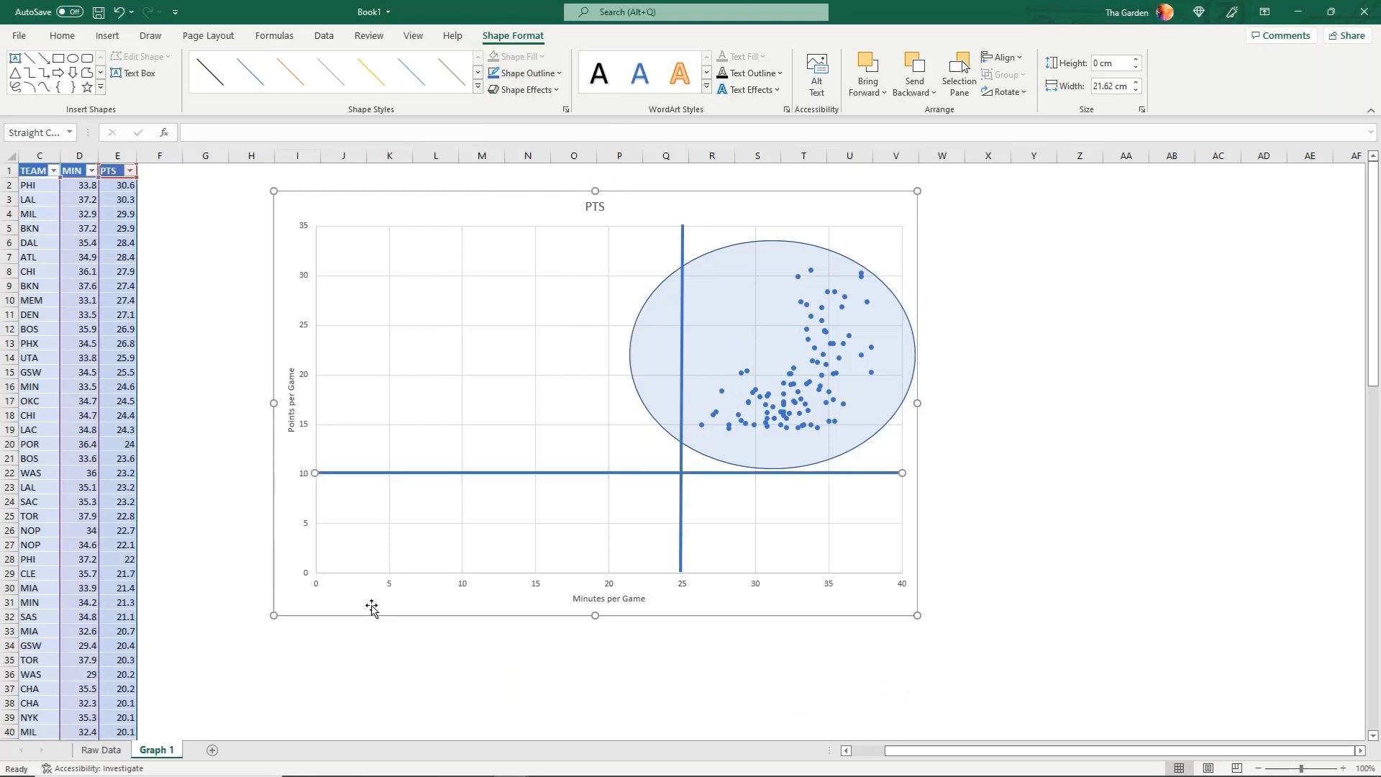
Set the horizontal axis bounds to a minimum of 25 and a maximum of 39
click(313, 585)
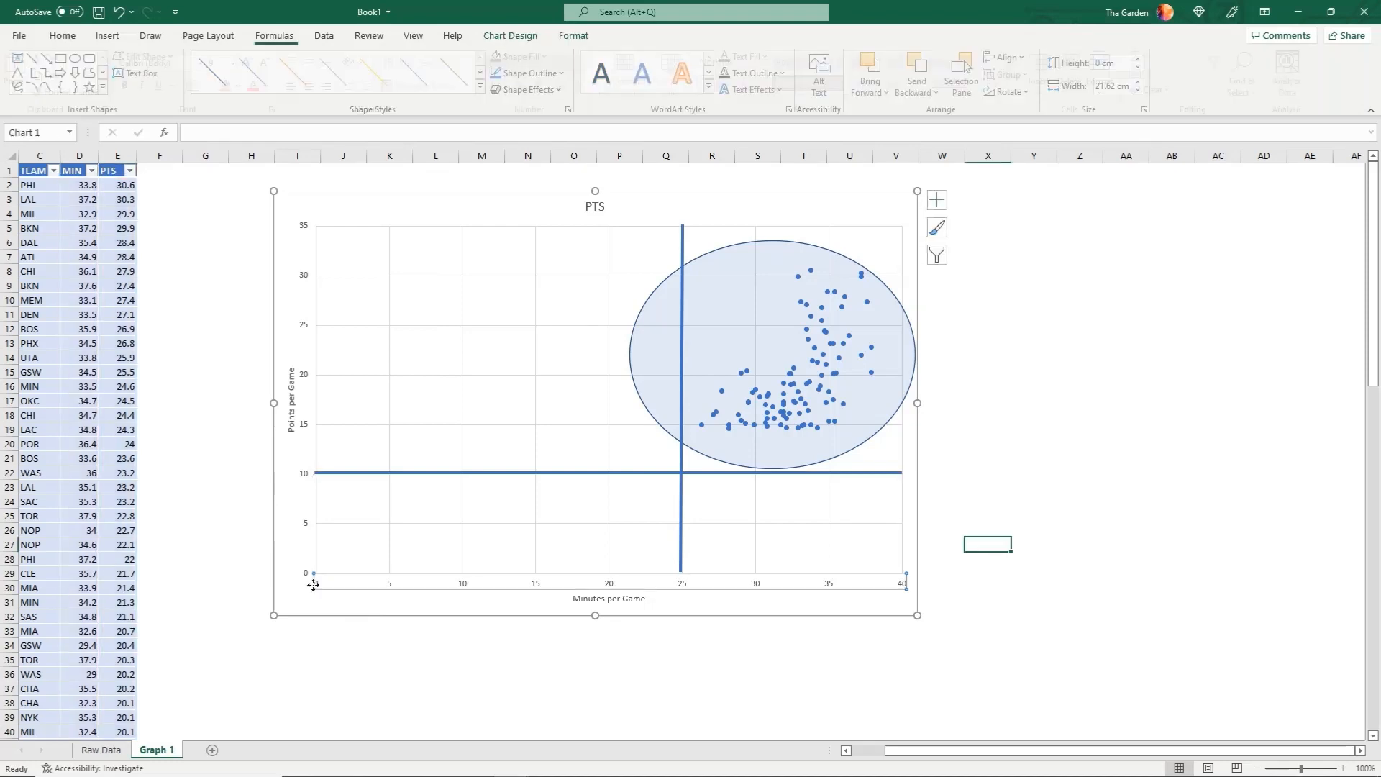
right_click(389, 586)
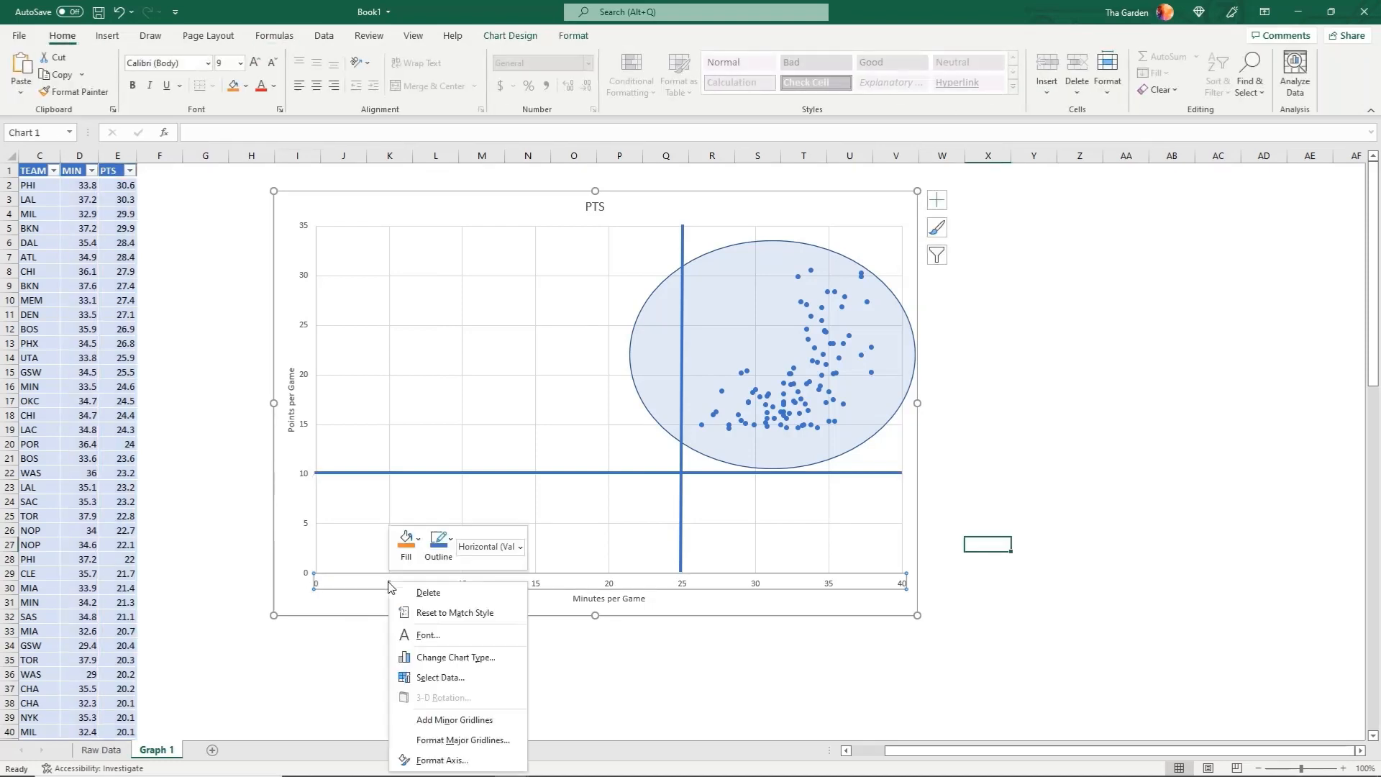
click(447, 762)
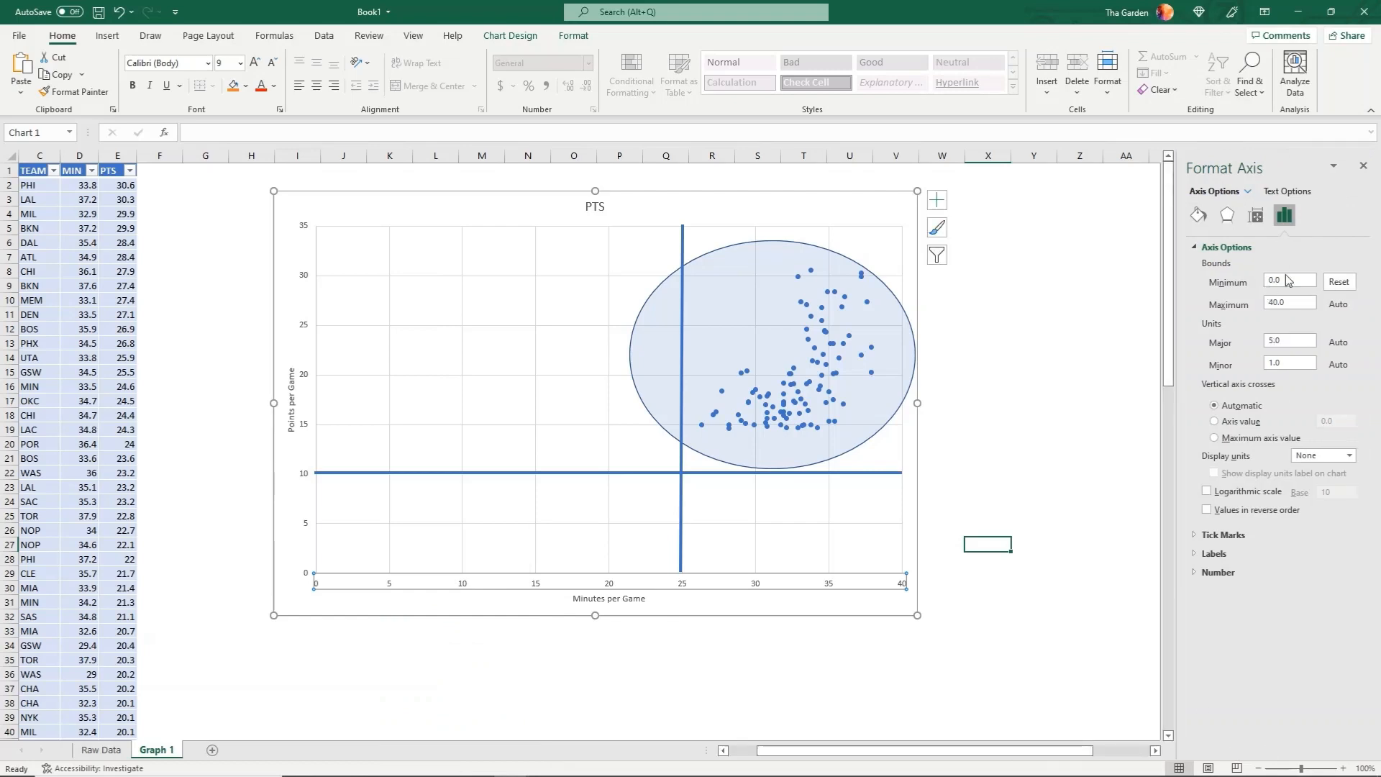
drag(1289, 283, 1269, 286)
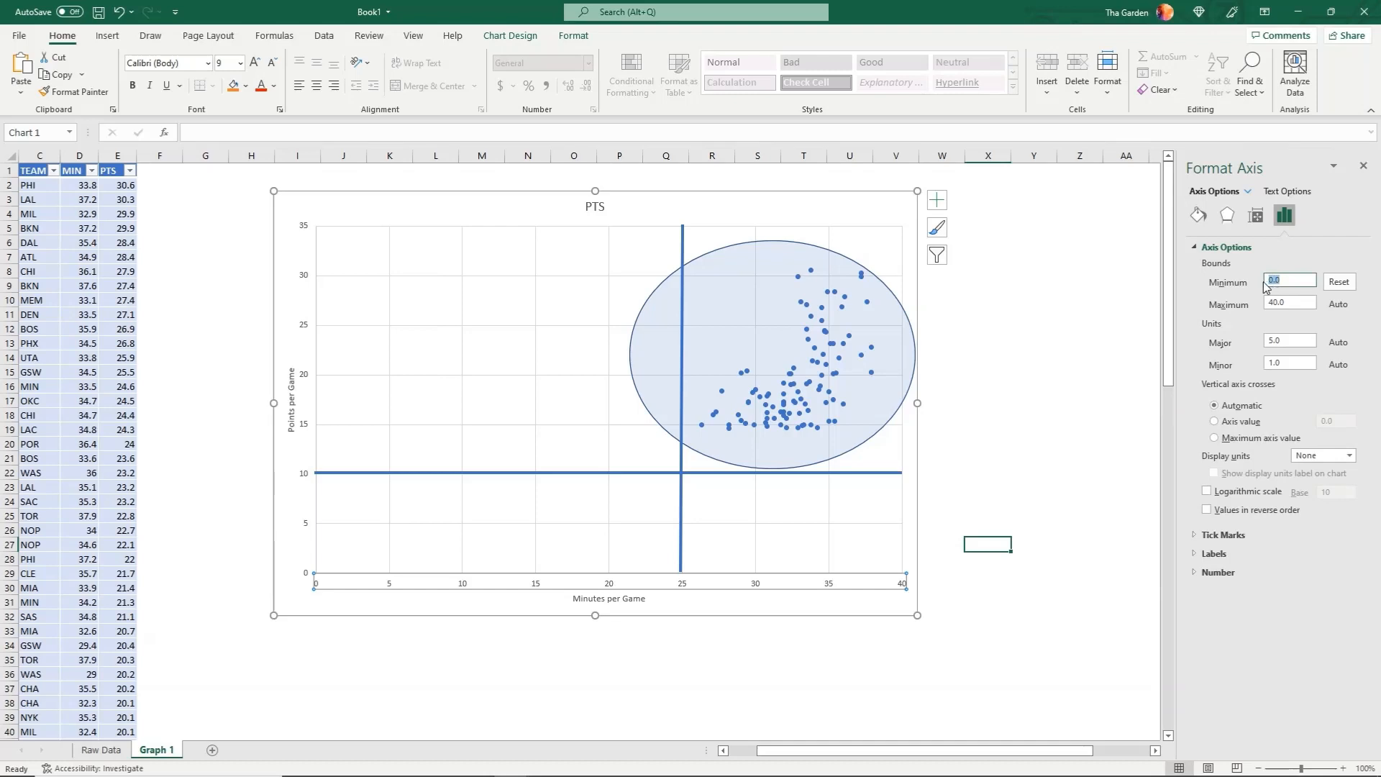
text(25)
click(1277, 302)
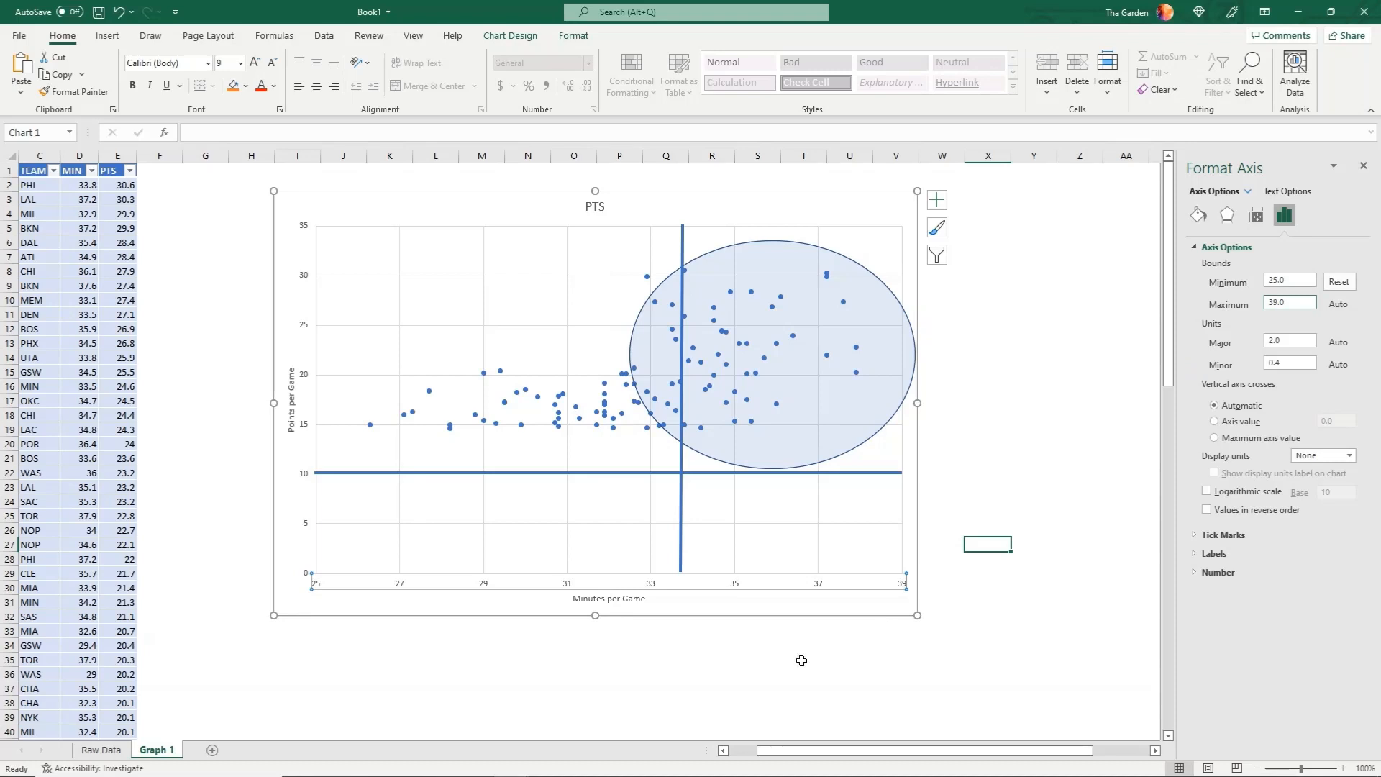
Delete the vertical divider line from the chart and set the vertical axis minimum to 10
click(681, 550)
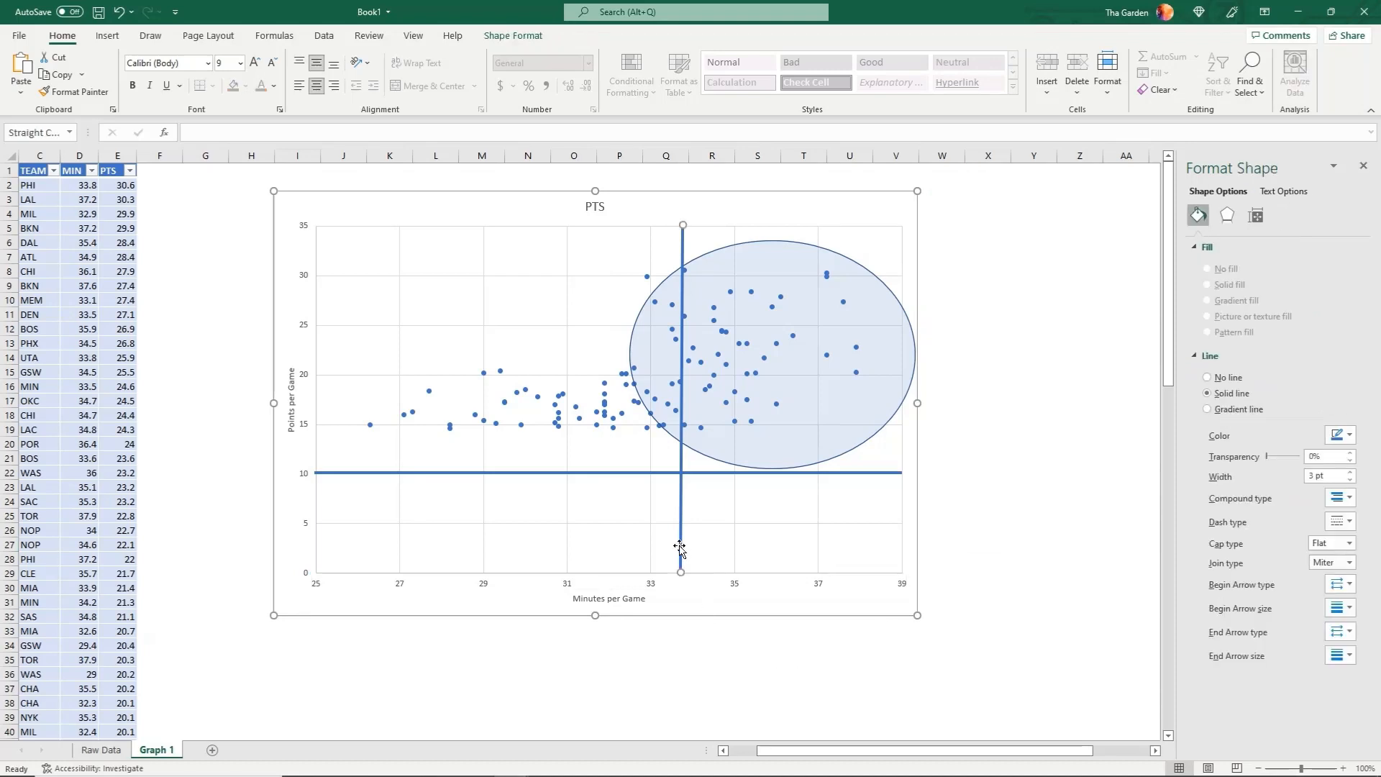
key(Delete)
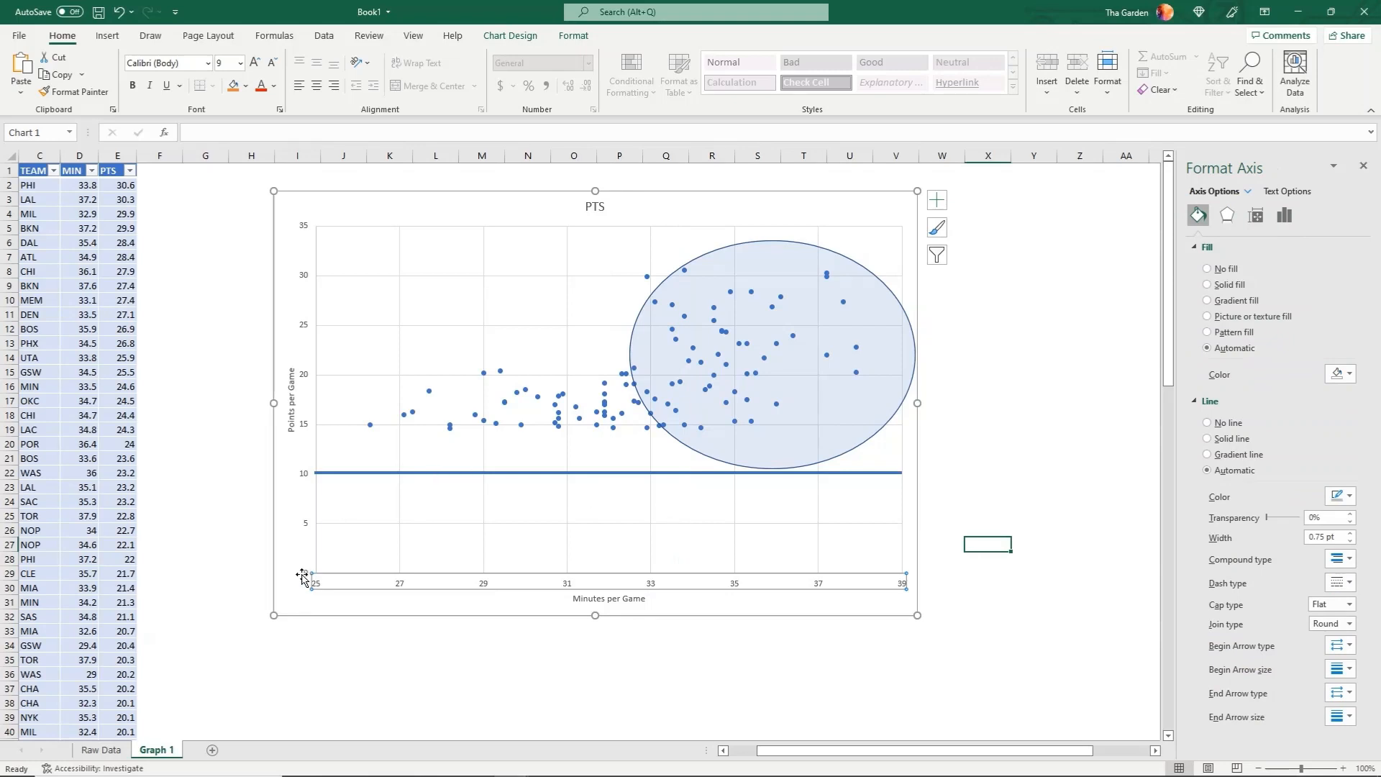
click(304, 230)
right_click(304, 230)
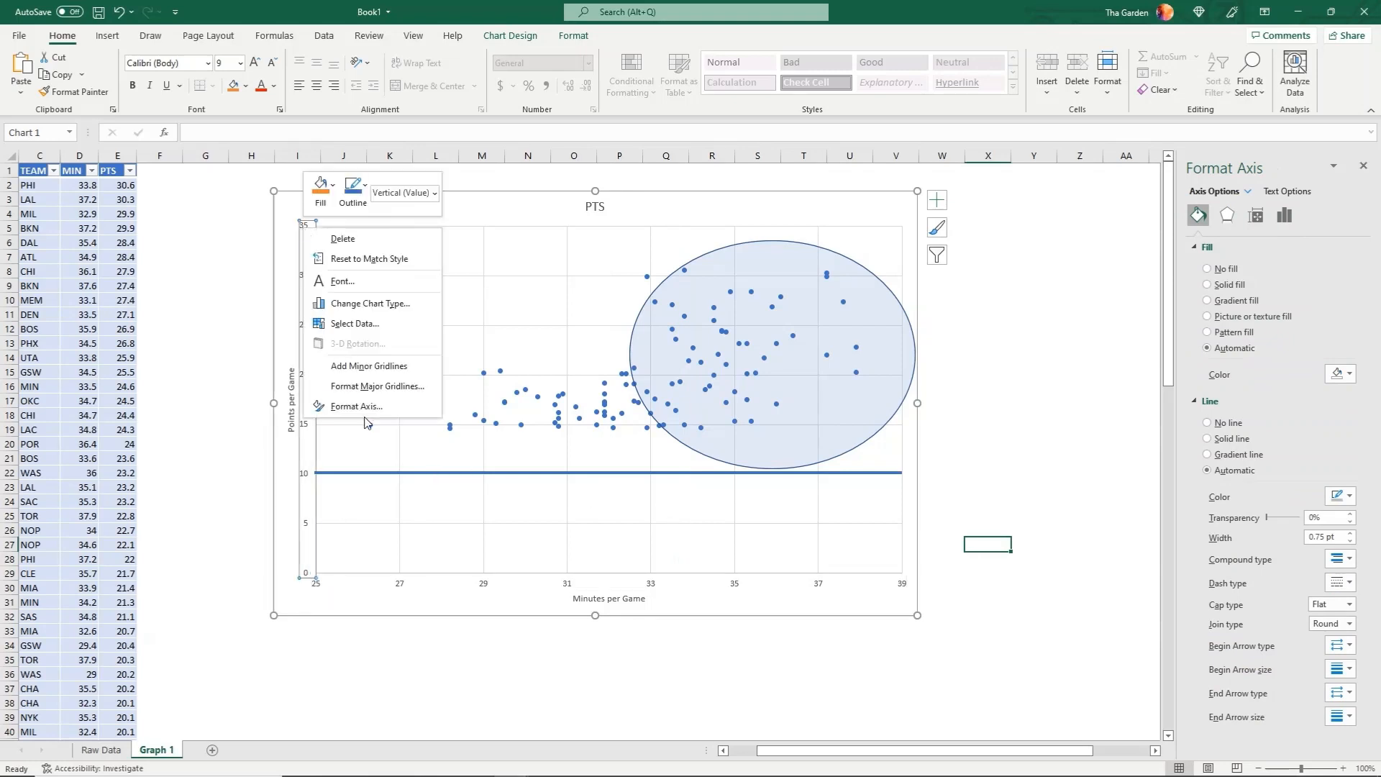
click(366, 413)
click(1267, 282)
text(10)
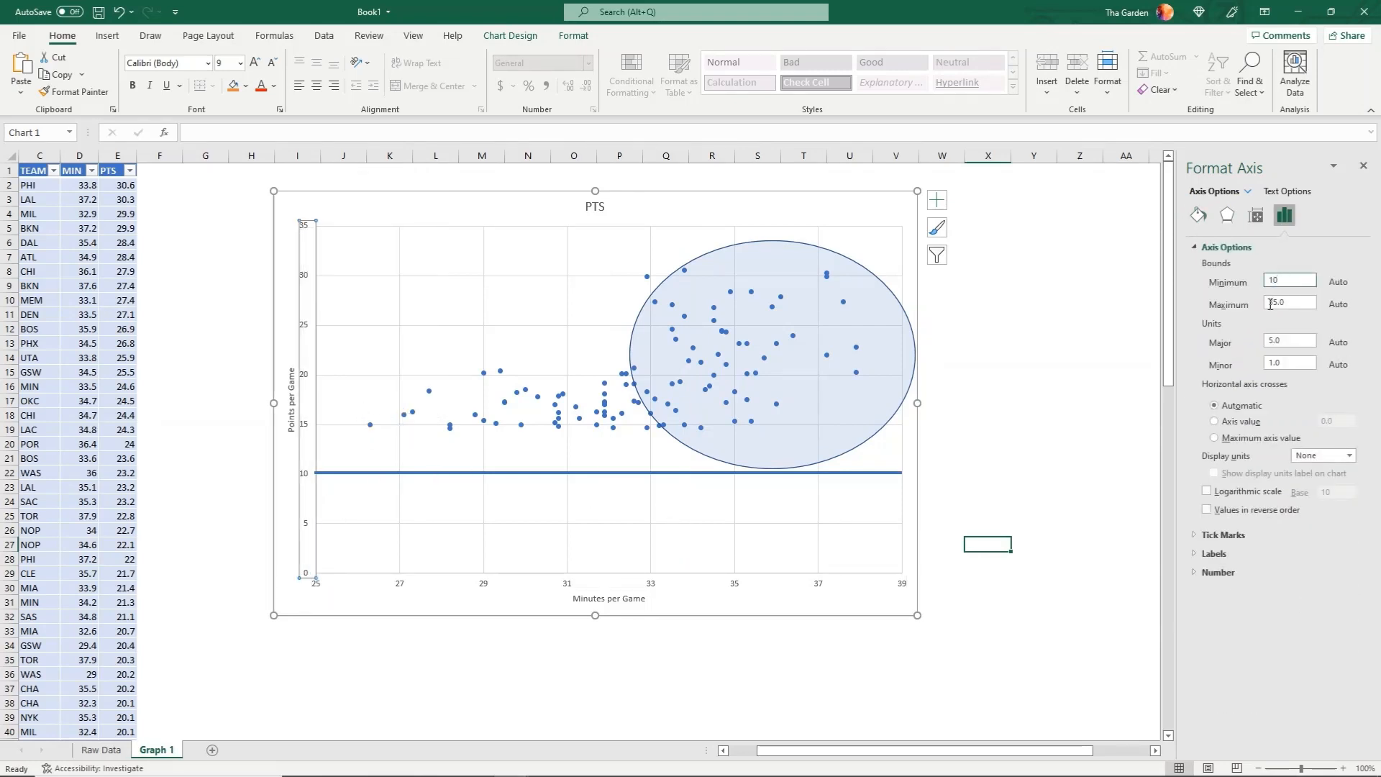
key(Return)
Delete the horizontal divider line and the oval from the chart
click(350, 474)
key(Delete)
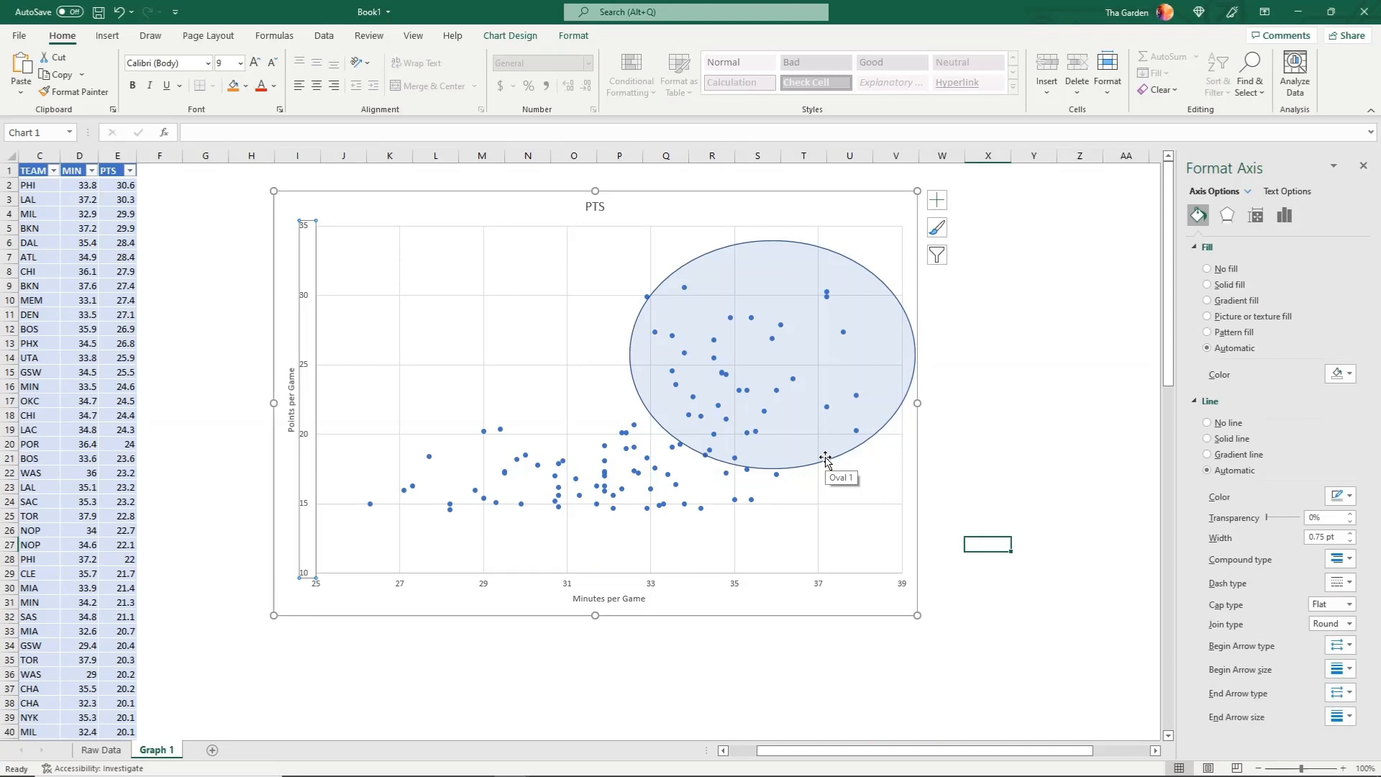
click(826, 461)
key(Delete)
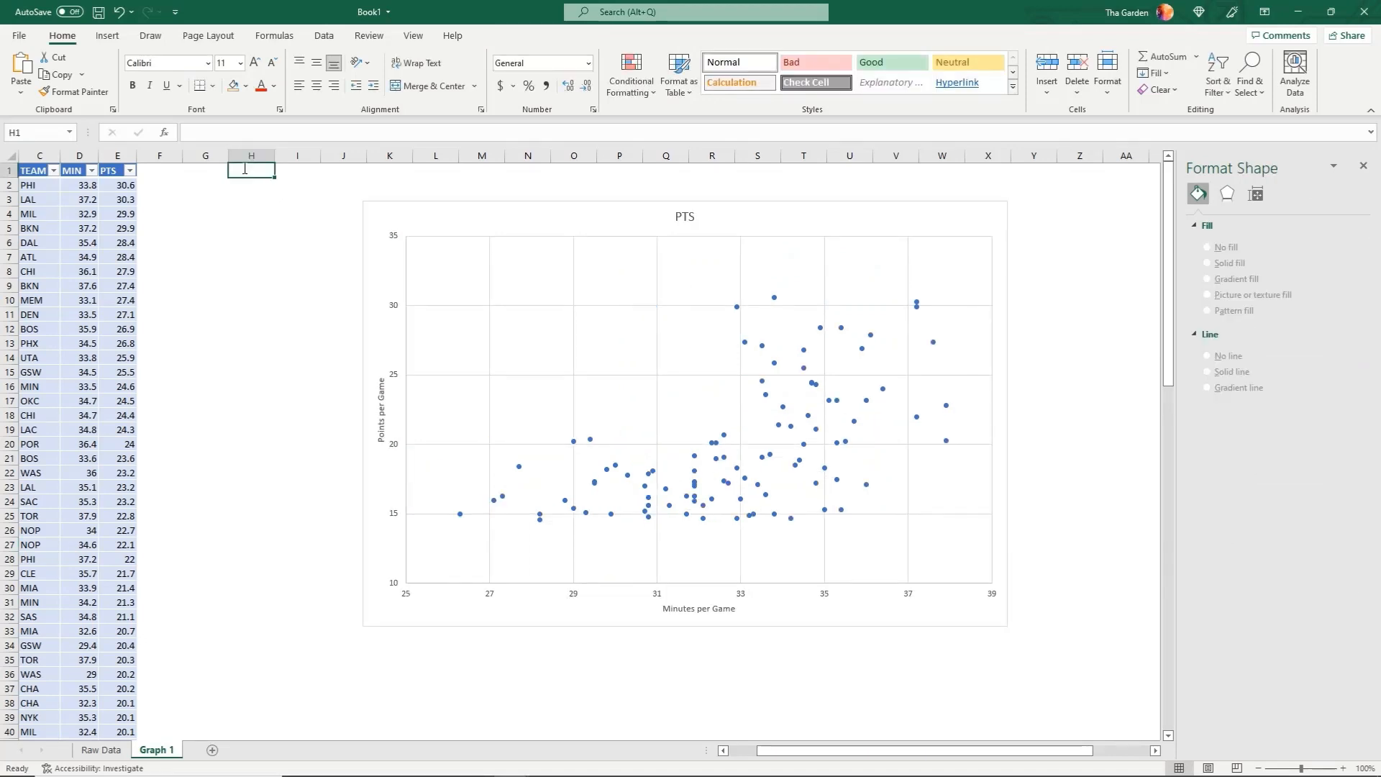
Enter the headers "Median Min" in H1 and "Mid Points" in I1, and autofit columns H and I
text(Median)
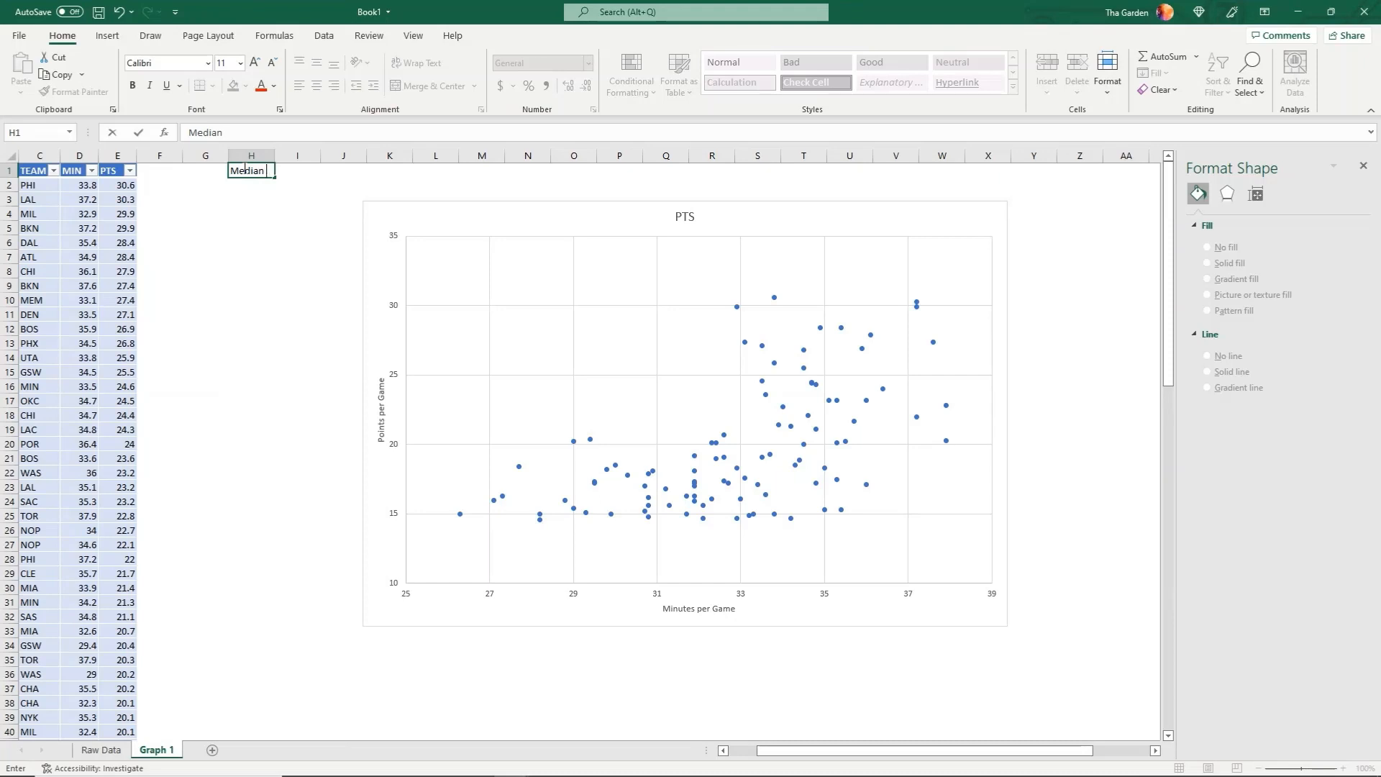
text(Min)
key(Tab)
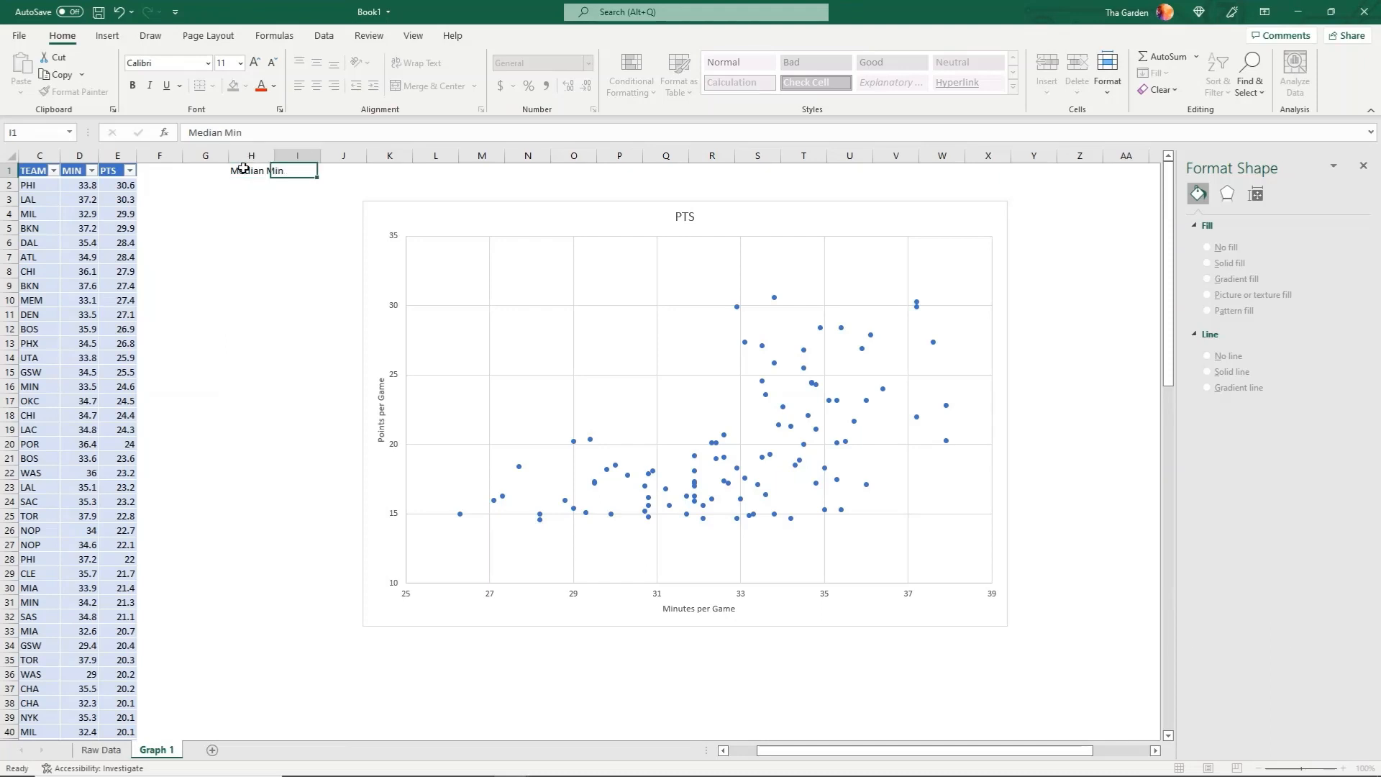
text(Mid Points)
key(Return)
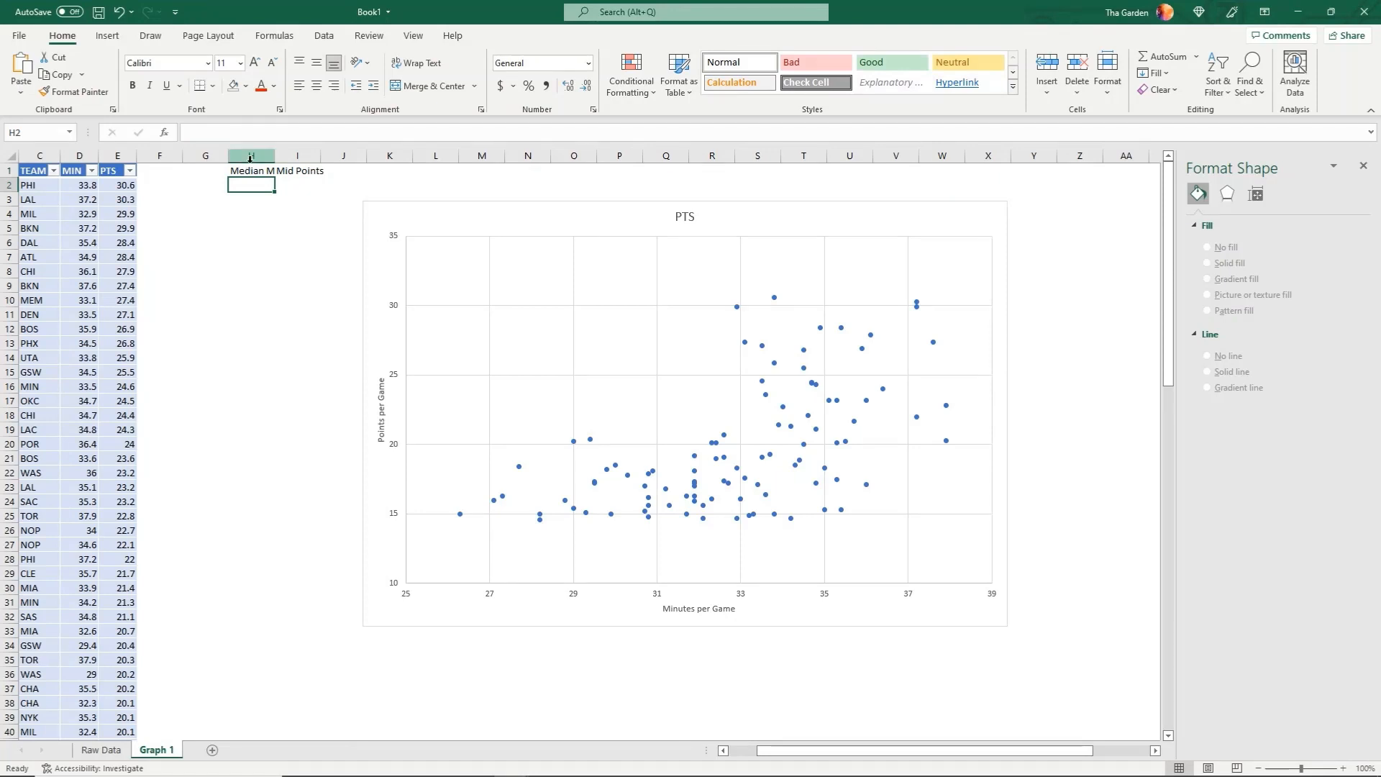
drag(251, 156, 288, 159)
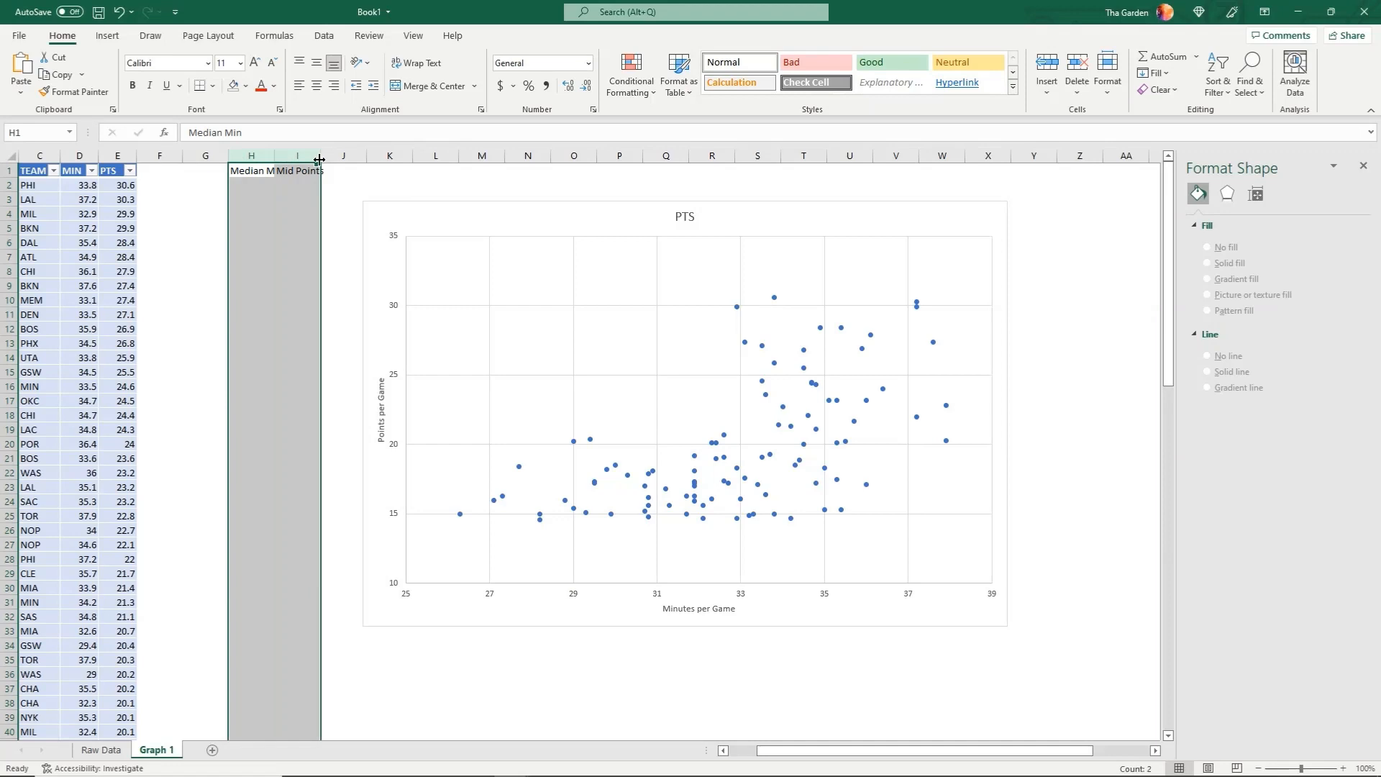
double_click(320, 156)
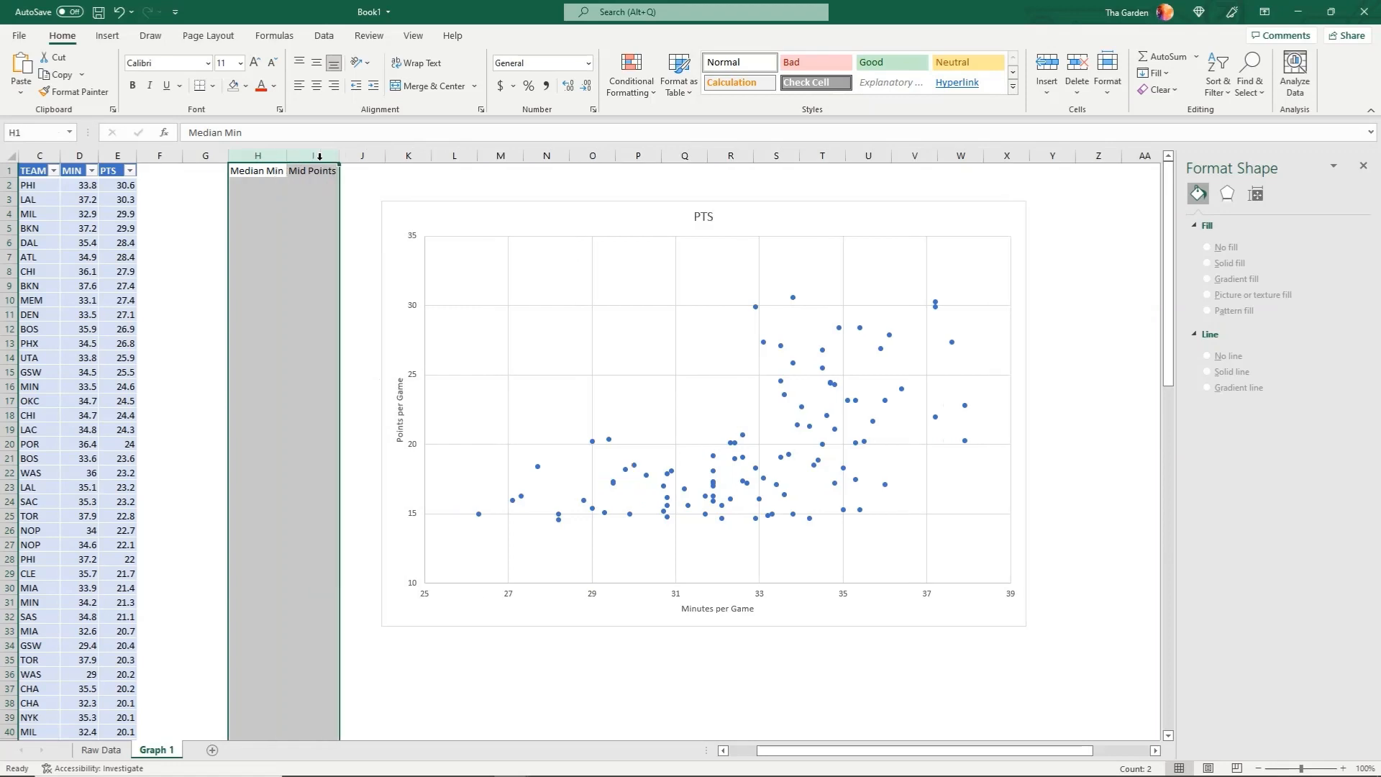
Calculate the median of the MIN column in H2 with =MEDIAN(Table13[MIN])
click(279, 185)
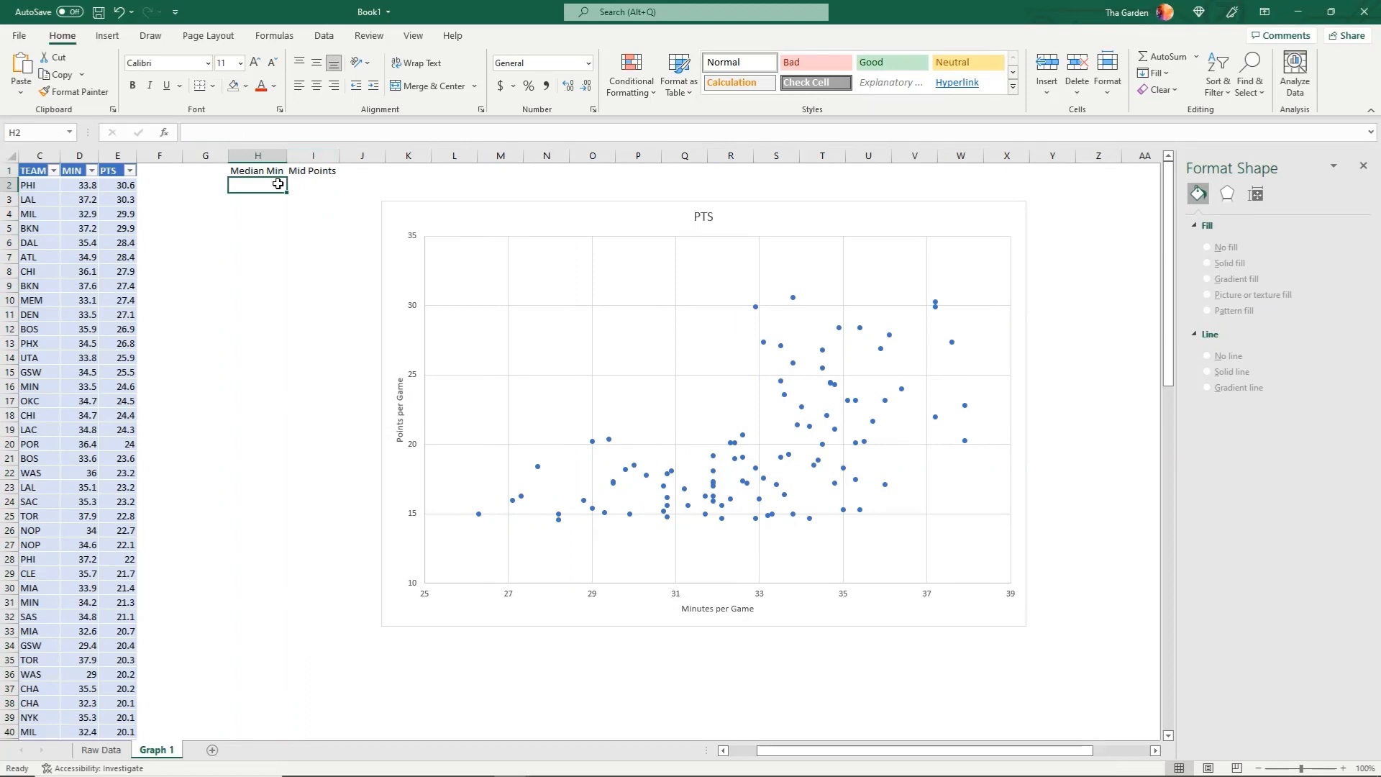
text(=m)
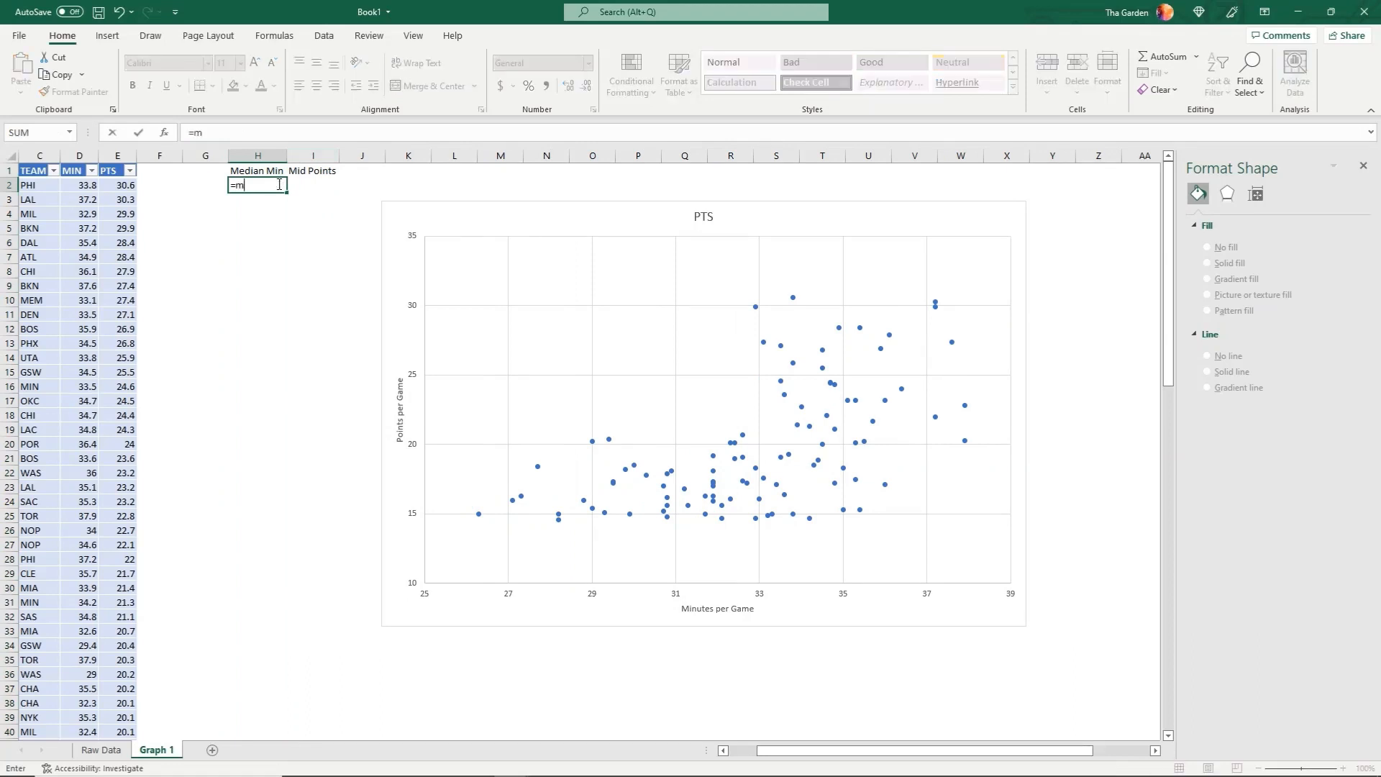
text(e)
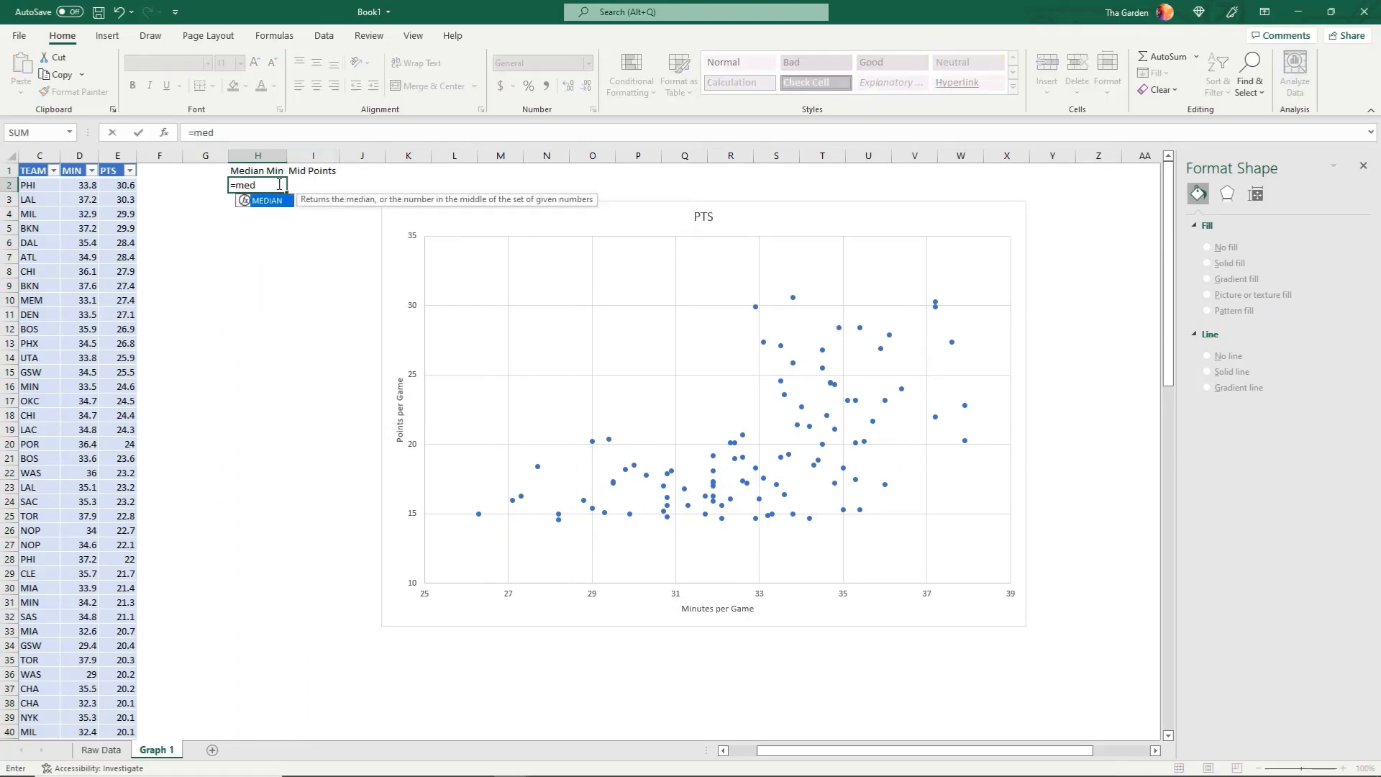
text(d)
key(Tab)
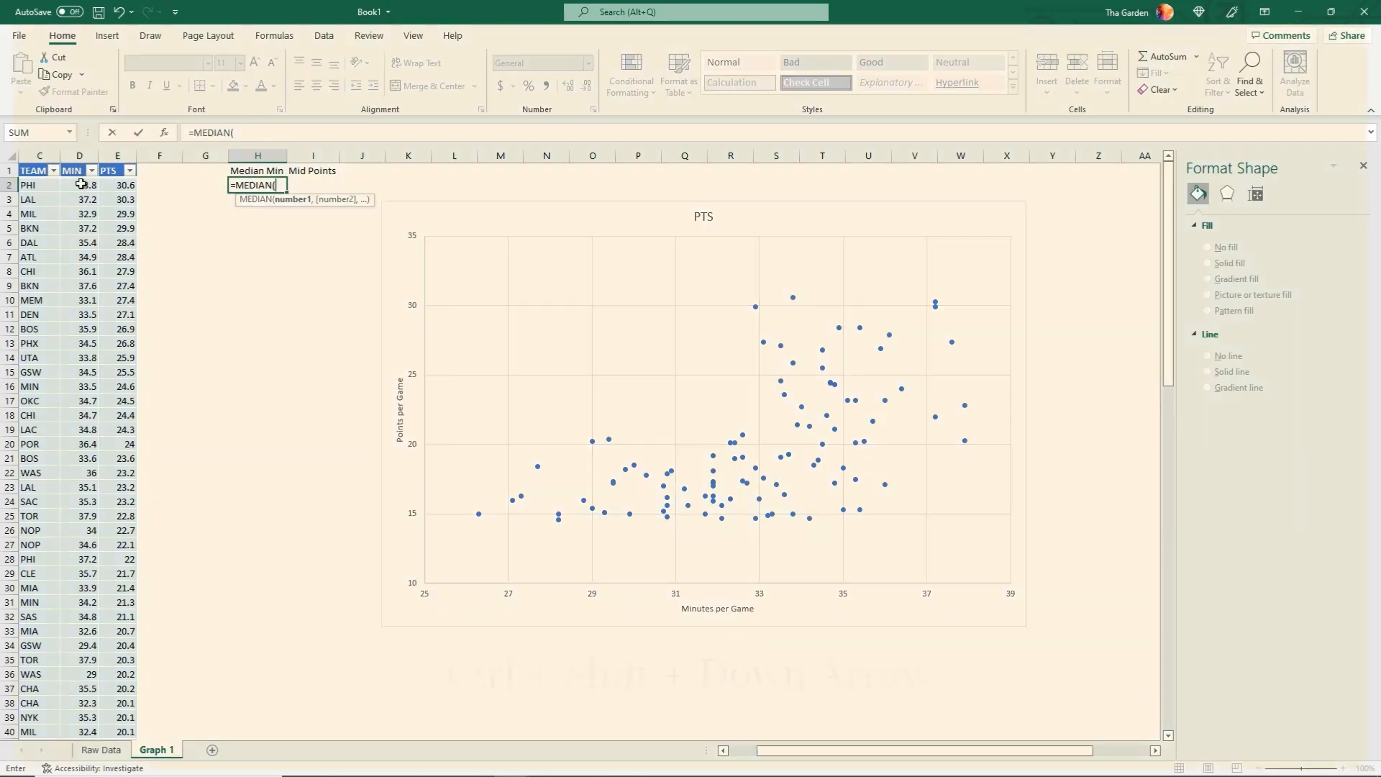
click(81, 185)
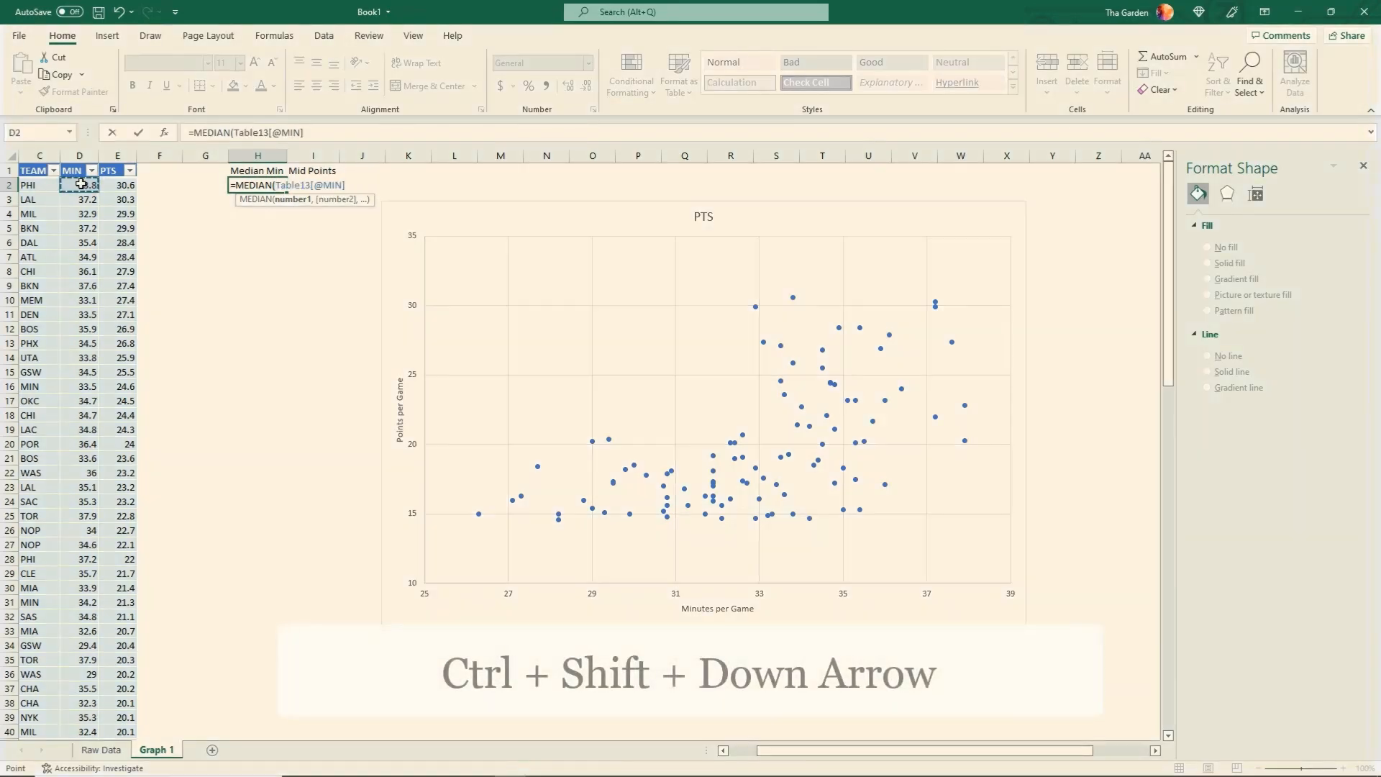
key(ctrl+shift+Down)
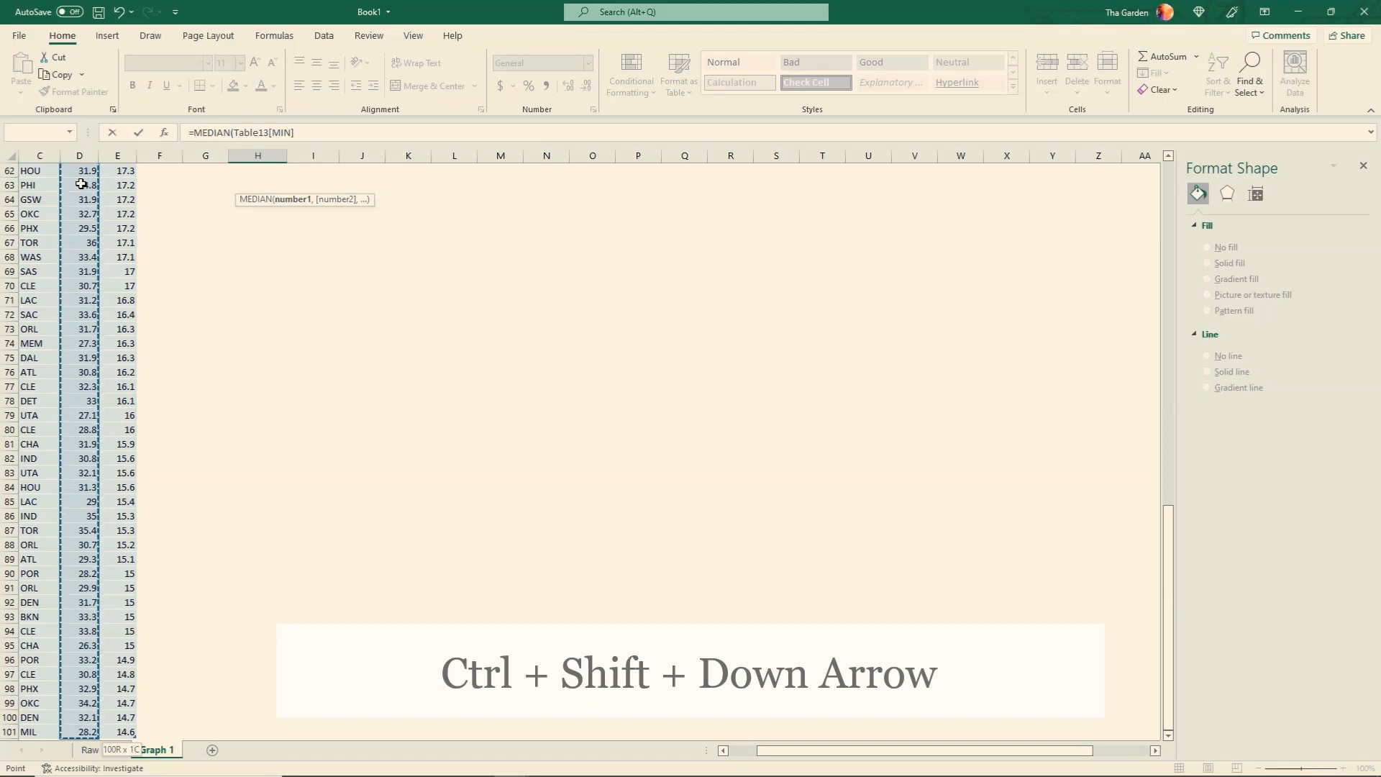
text())
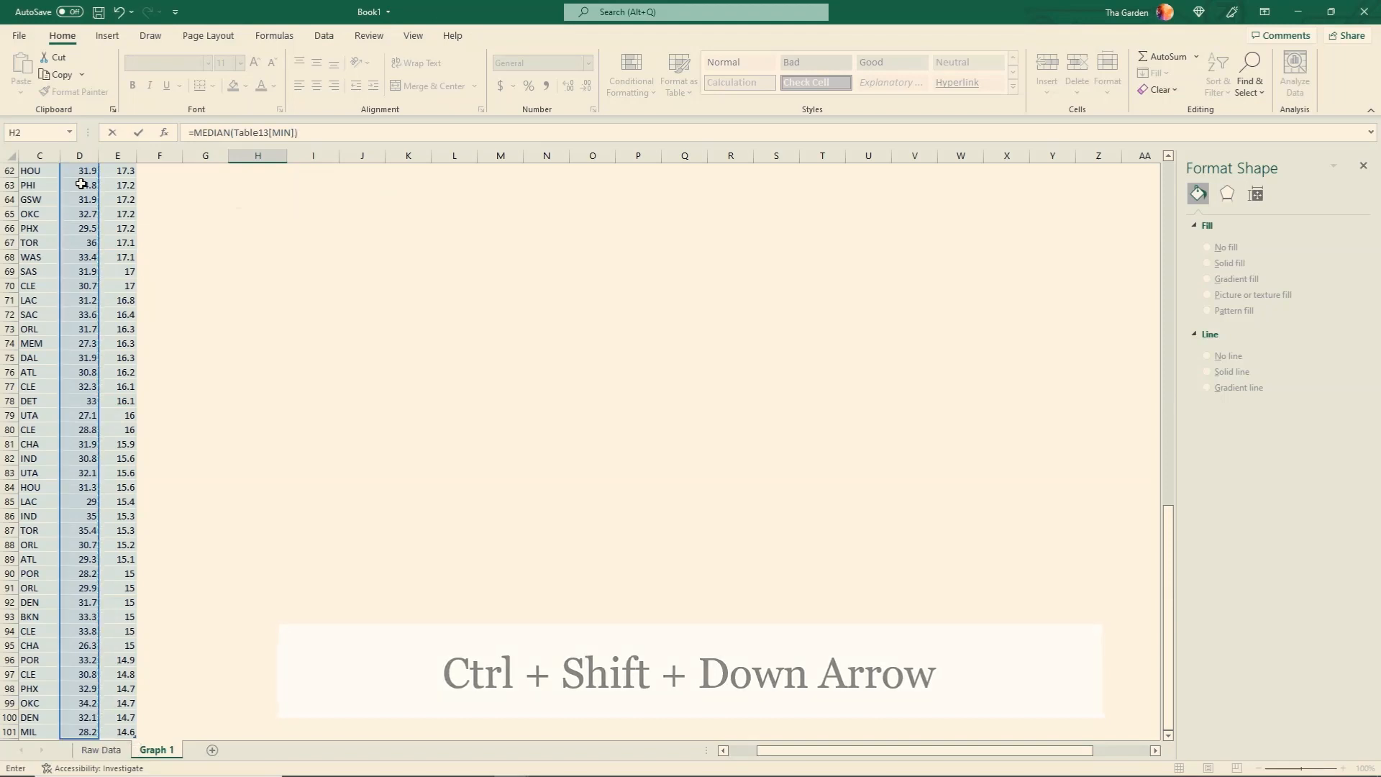
key(Return)
Calculate the median of the PTS column in I2 with =MEDIAN(Table13[PTS])
click(300, 186)
text(=MEDIAN()
click(120, 186)
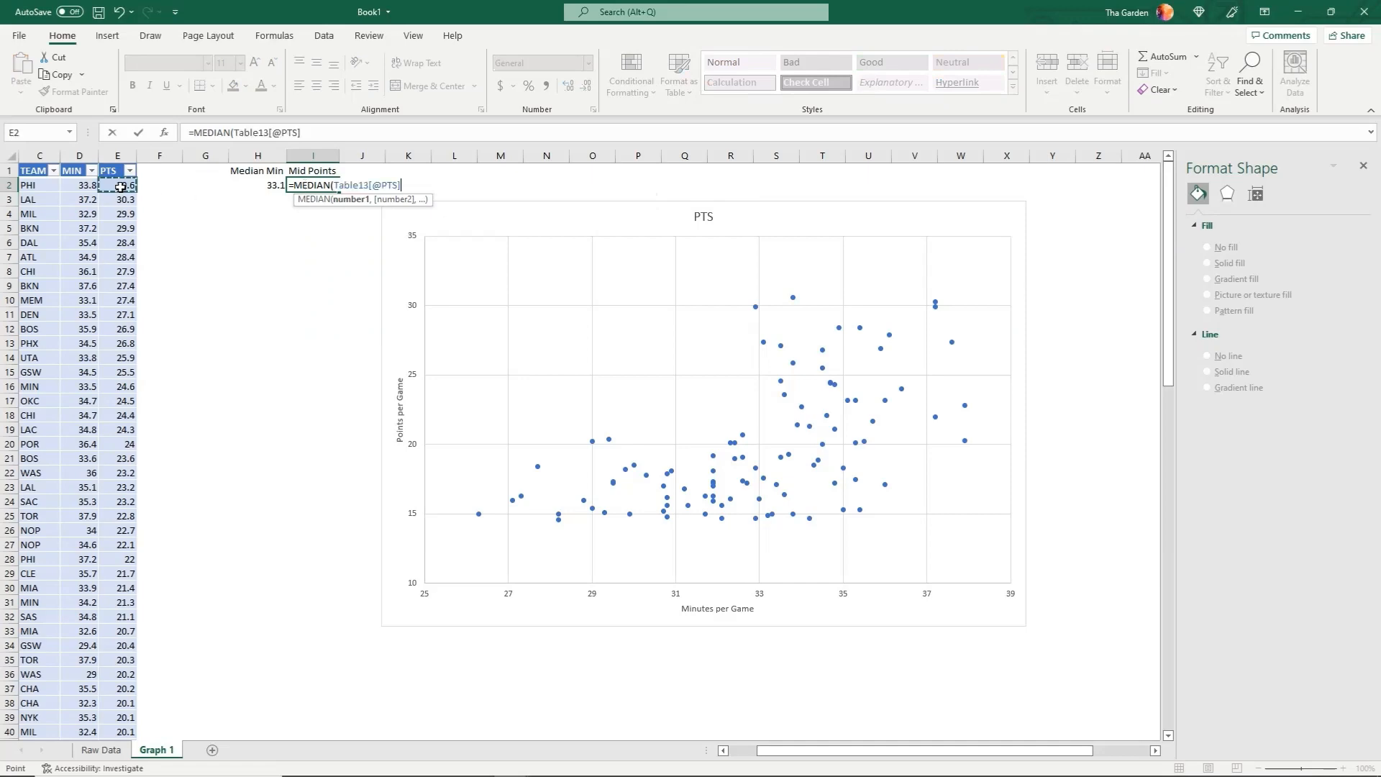
key(ctrl+shift+Down)
text())
key(Return)
Copy the formatting of the MIN and PTS table cells D1:E2 onto H1:I2 and centre the median headers and values
drag(79, 171, 108, 184)
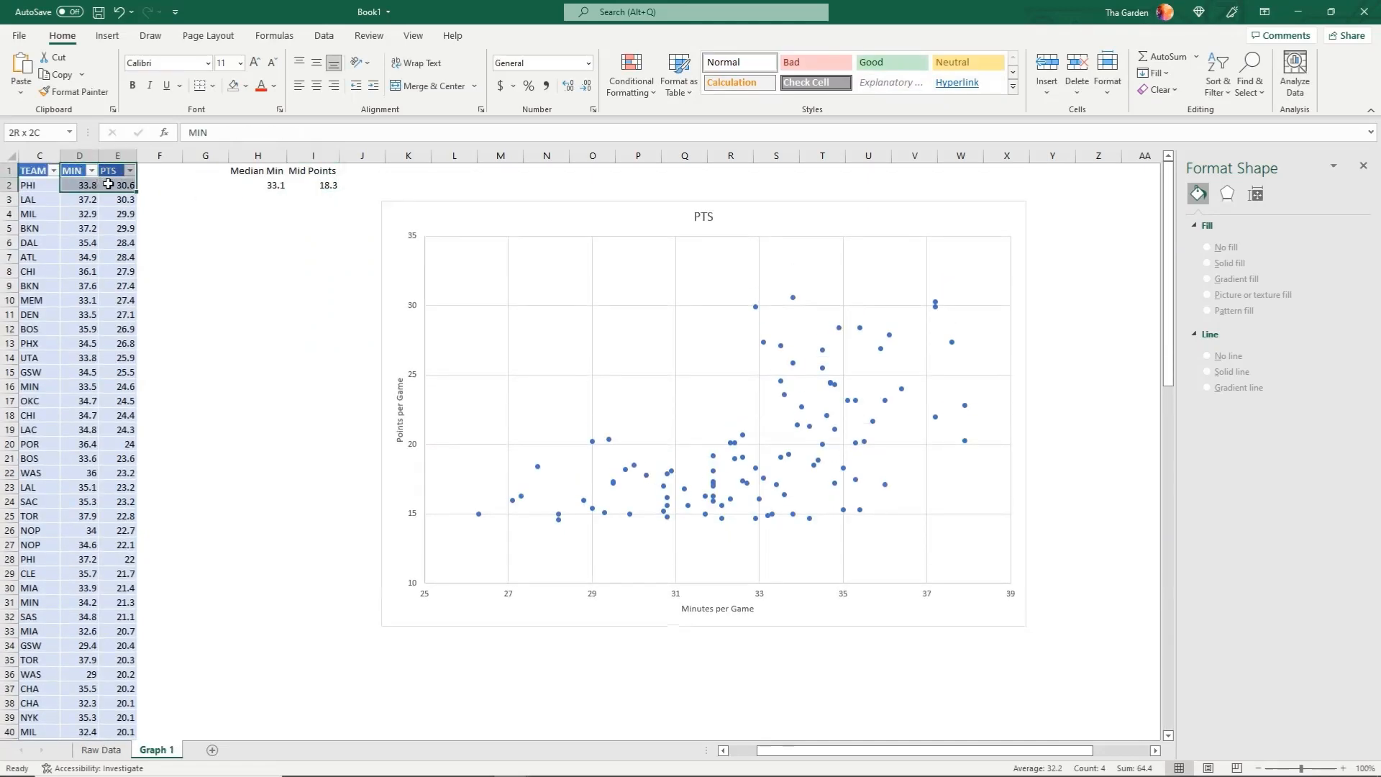
click(78, 92)
click(252, 171)
mouse_move(266, 185)
mouse_down()
mouse_move(310, 186)
mouse_move(277, 171)
mouse_move(313, 185)
mouse_move(347, 156)
mouse_move(290, 156)
mouse_up()
click(316, 85)
click(316, 86)
click(306, 185)
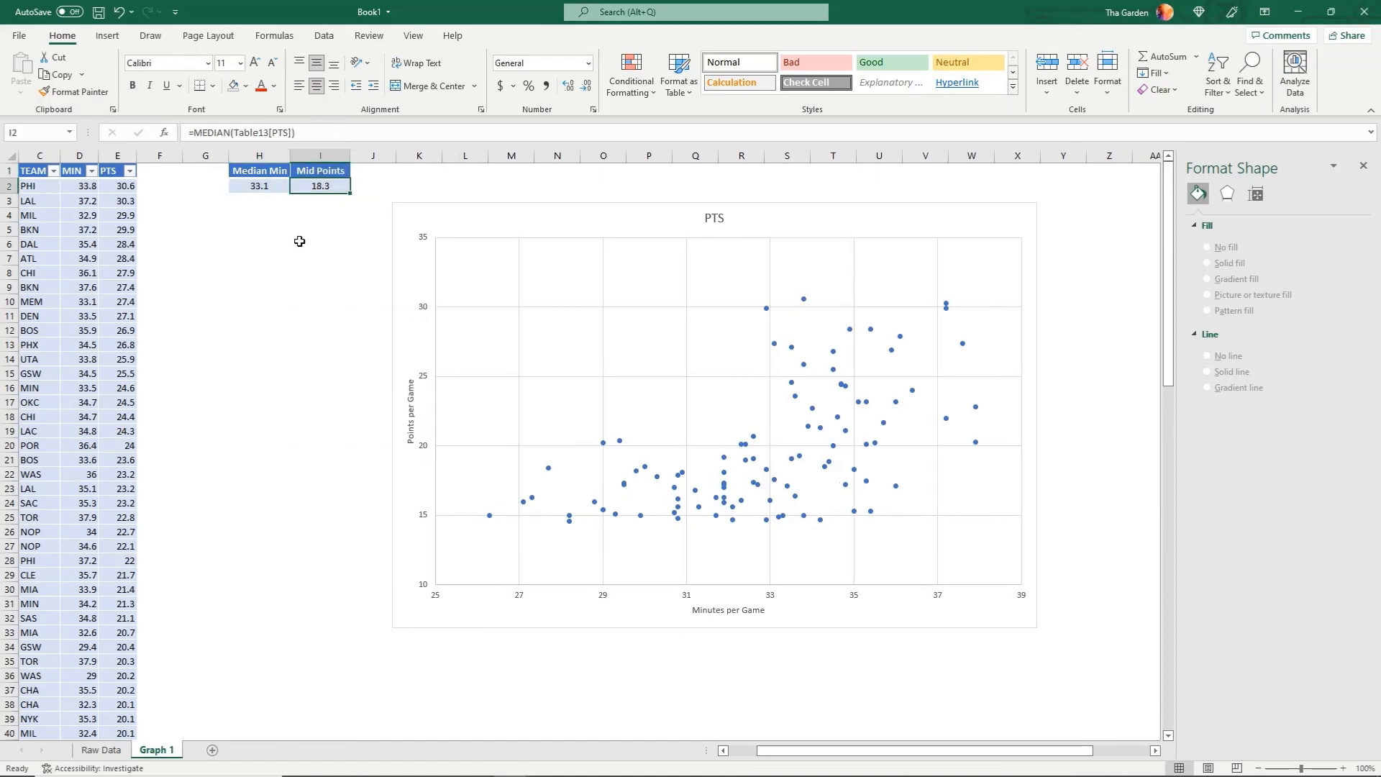
click(277, 251)
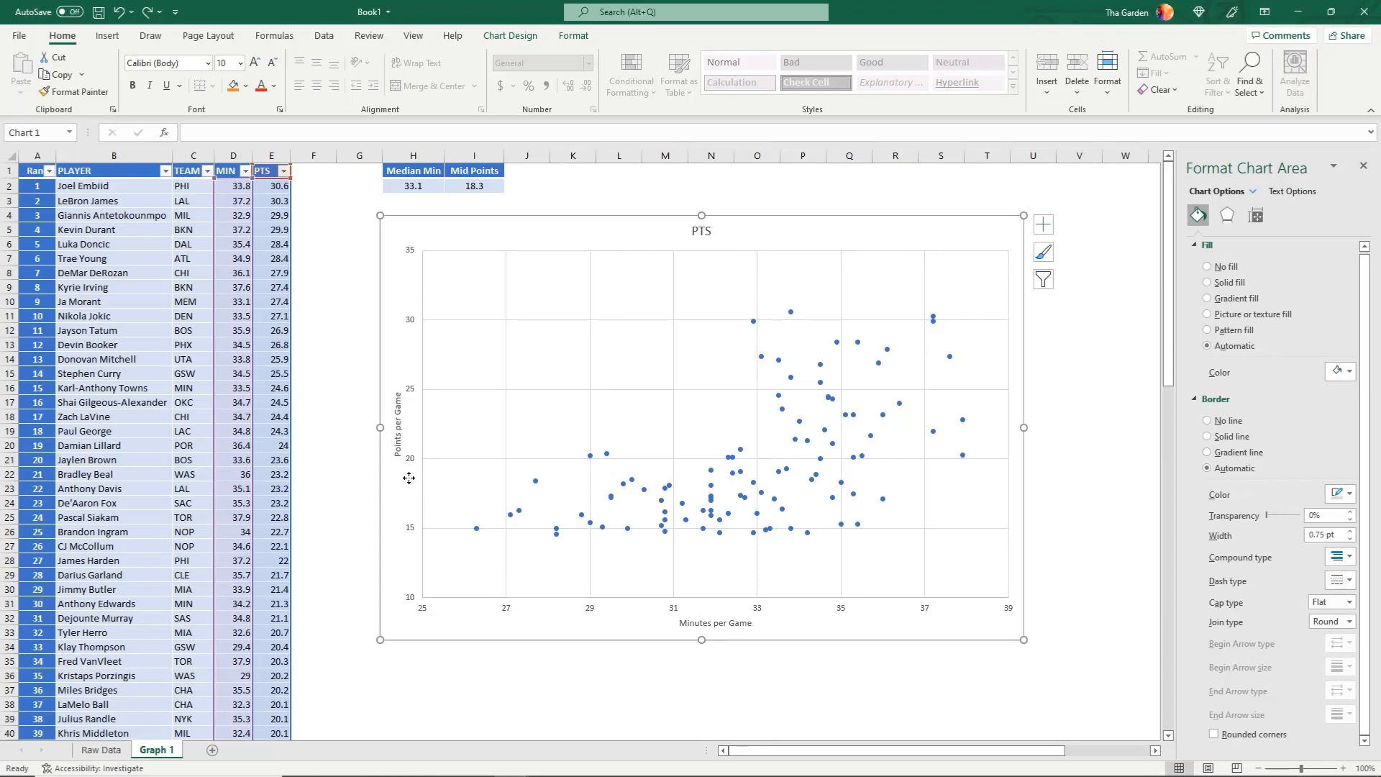
Add a new data series named "Median Min" to the scatter chart's data source
right_click(409, 477)
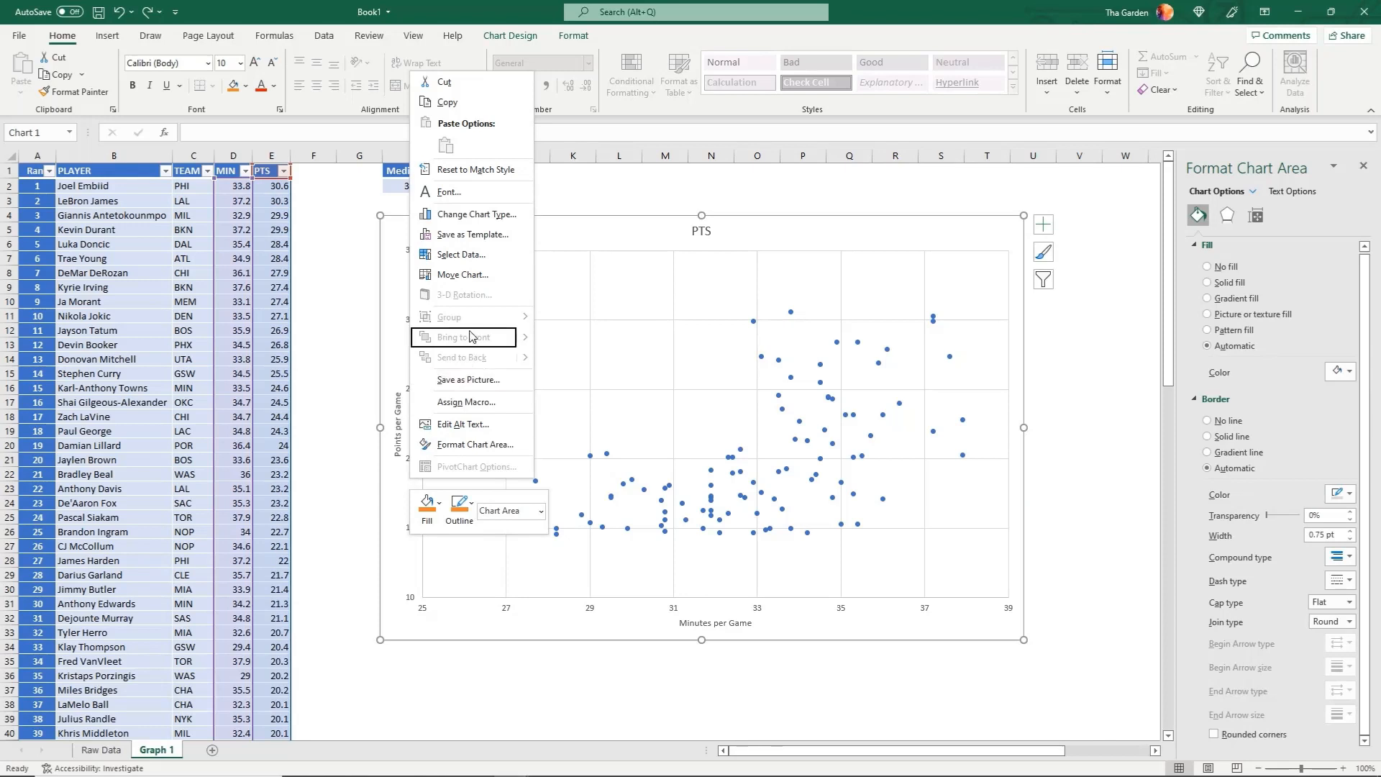
click(461, 255)
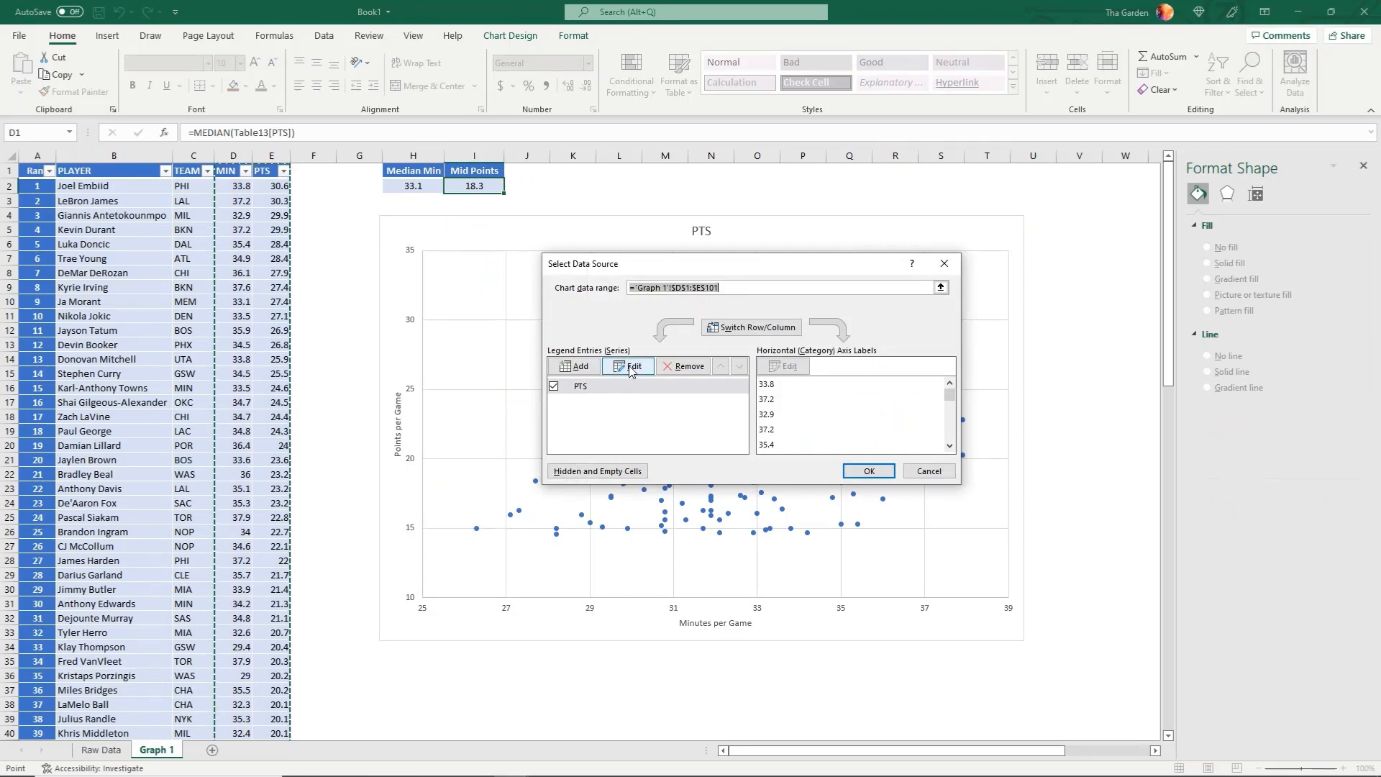
click(596, 372)
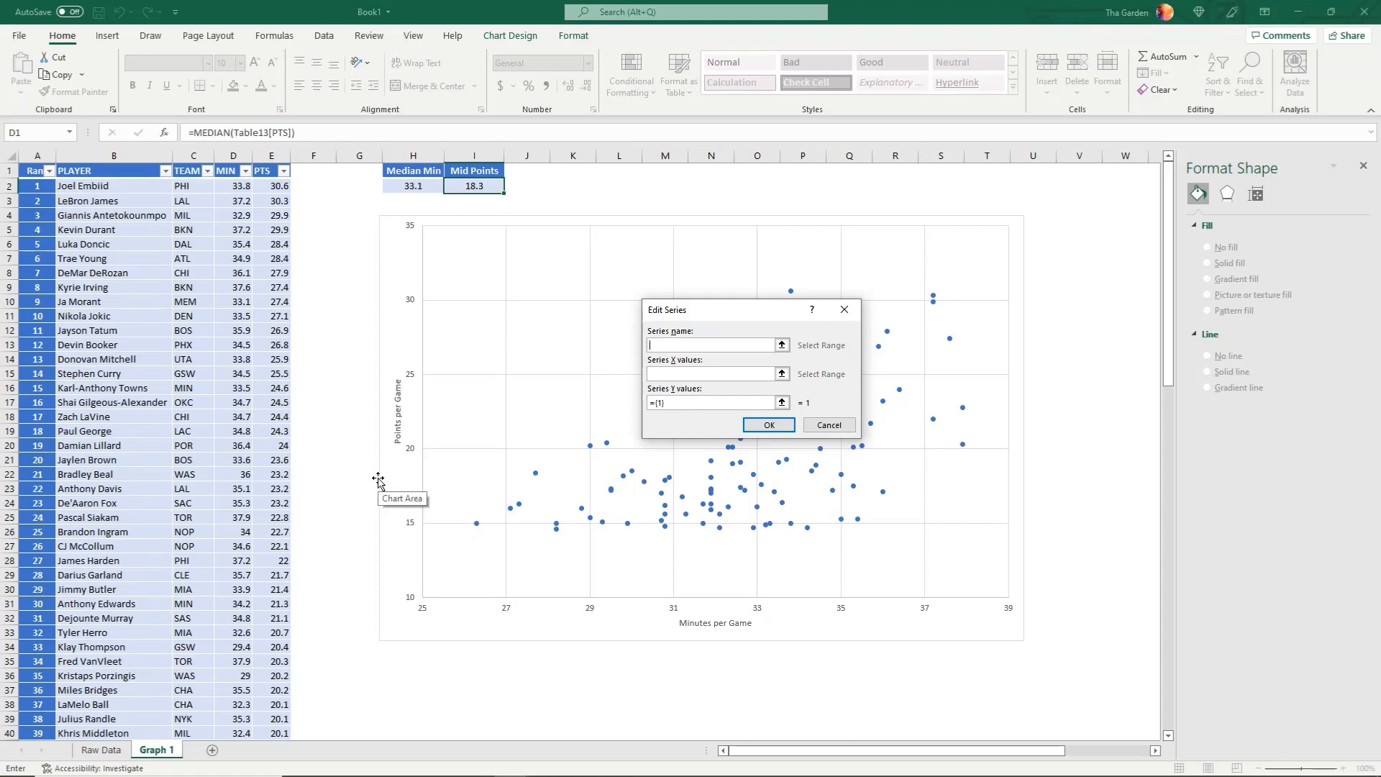
text(Median Min)
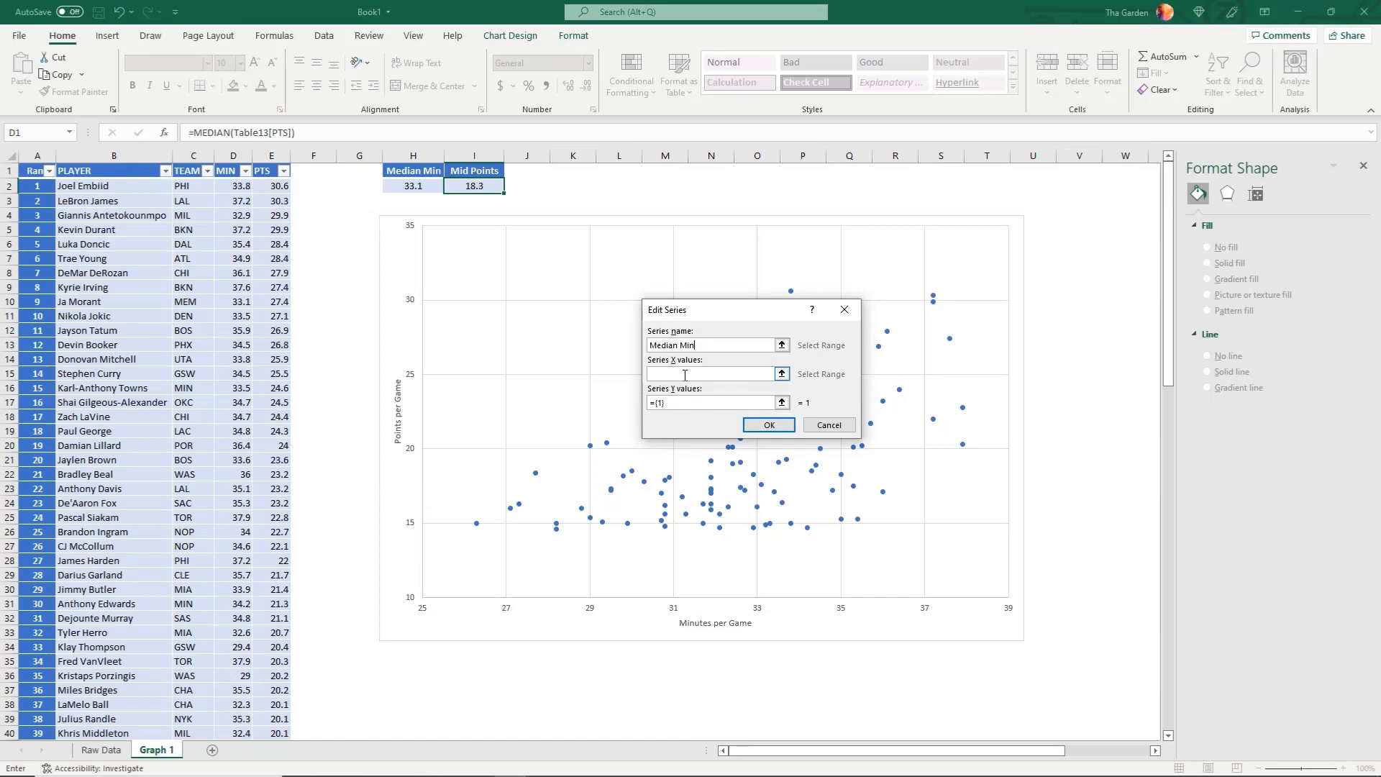
Set the Median Min series' X values to {33.1,33.1} and its Y values to {10,35}, and apply the data source changes
click(684, 374)
text({33.1,33.1})
click(659, 403)
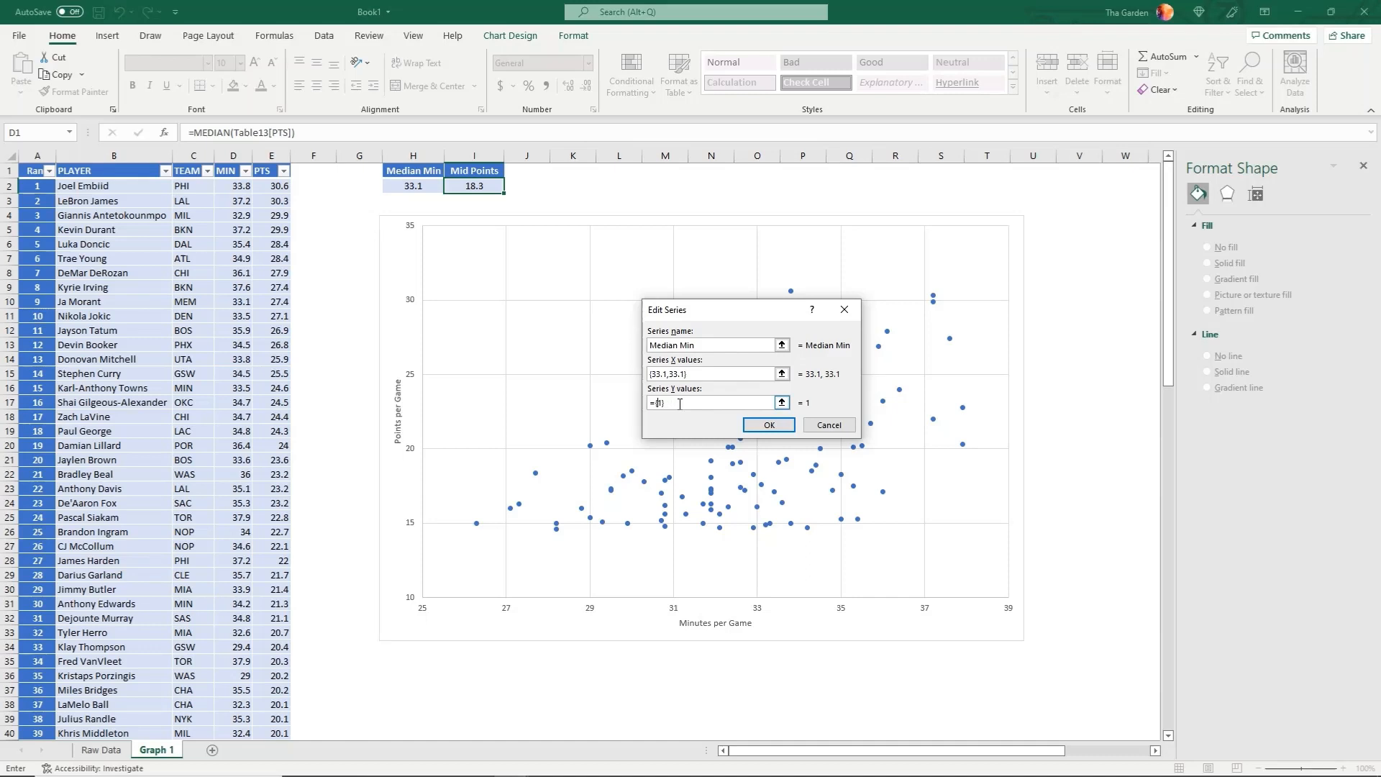
text(0)
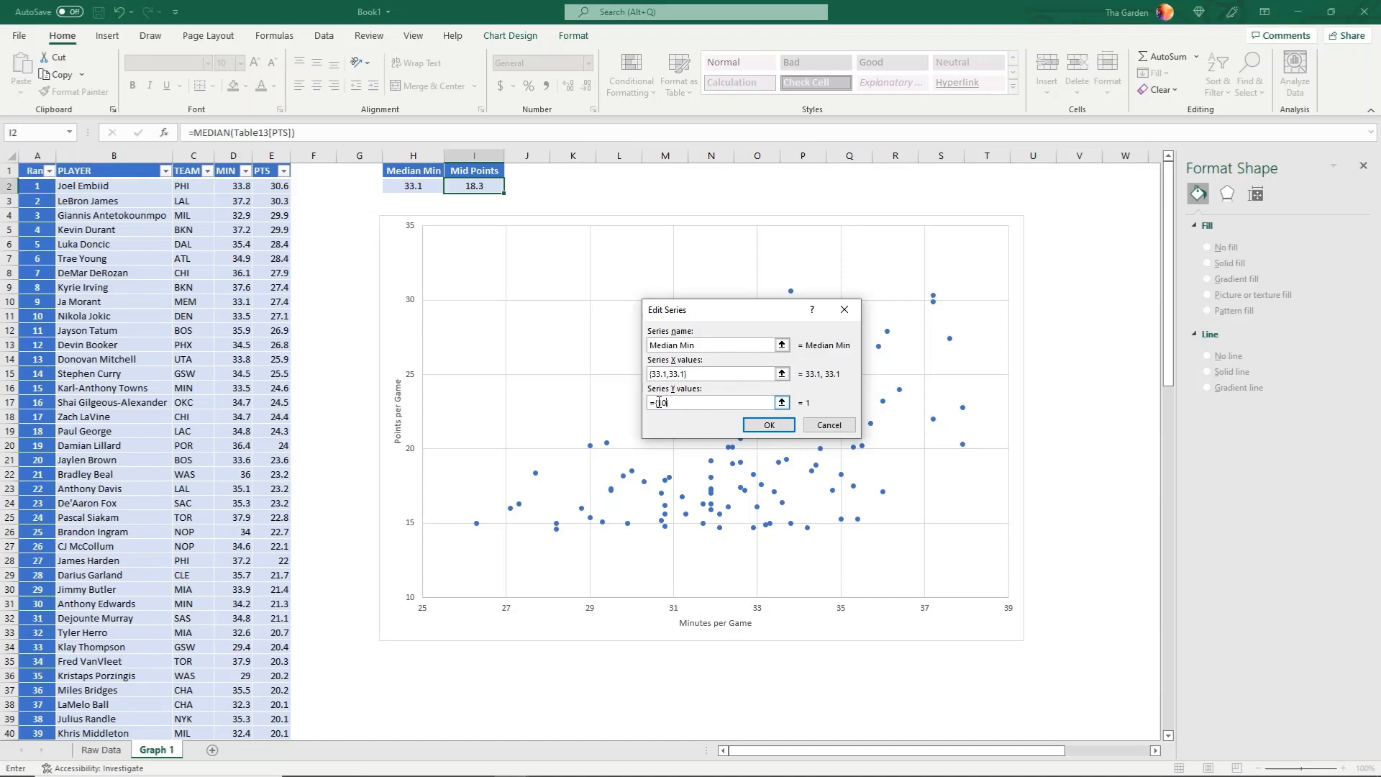
text(,35)
click(768, 425)
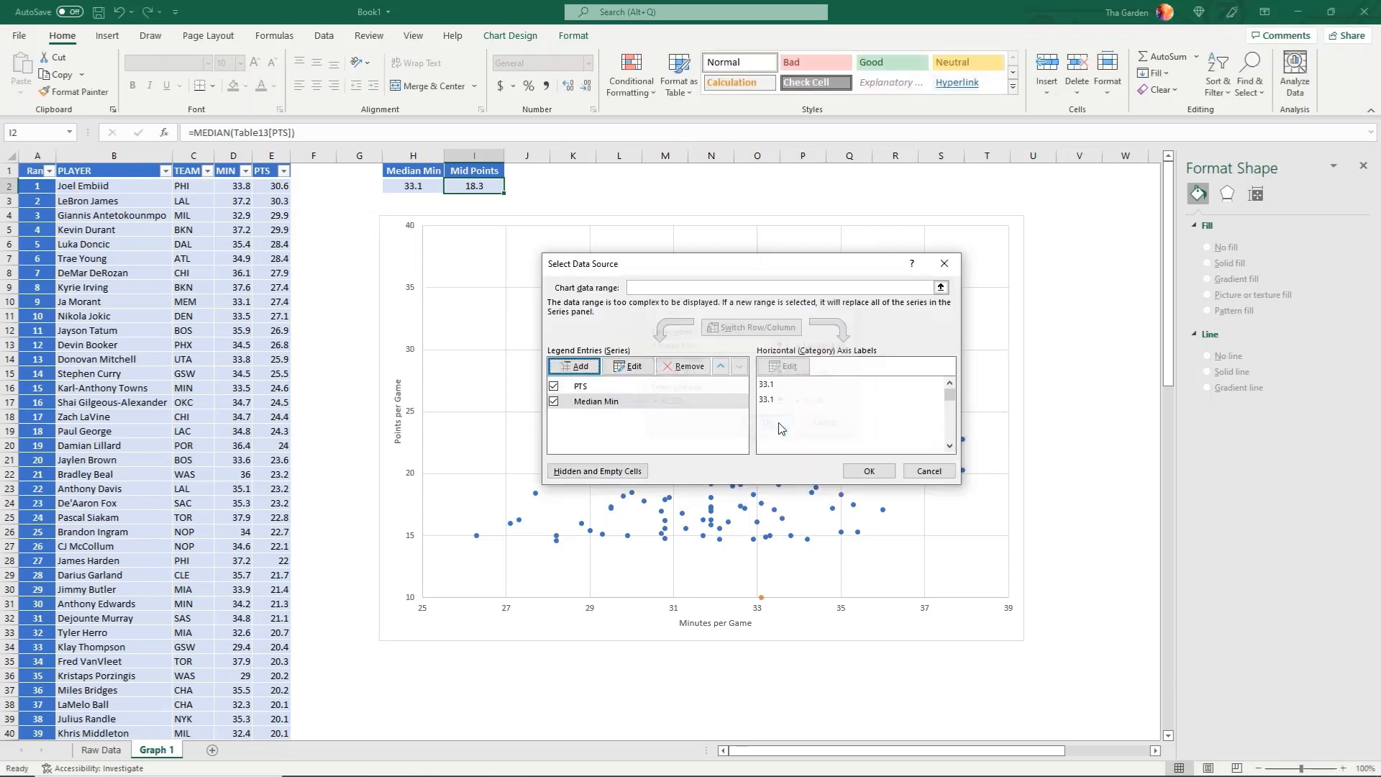
click(854, 471)
Give the Median Min series a solid line with a dotted dash type
click(761, 287)
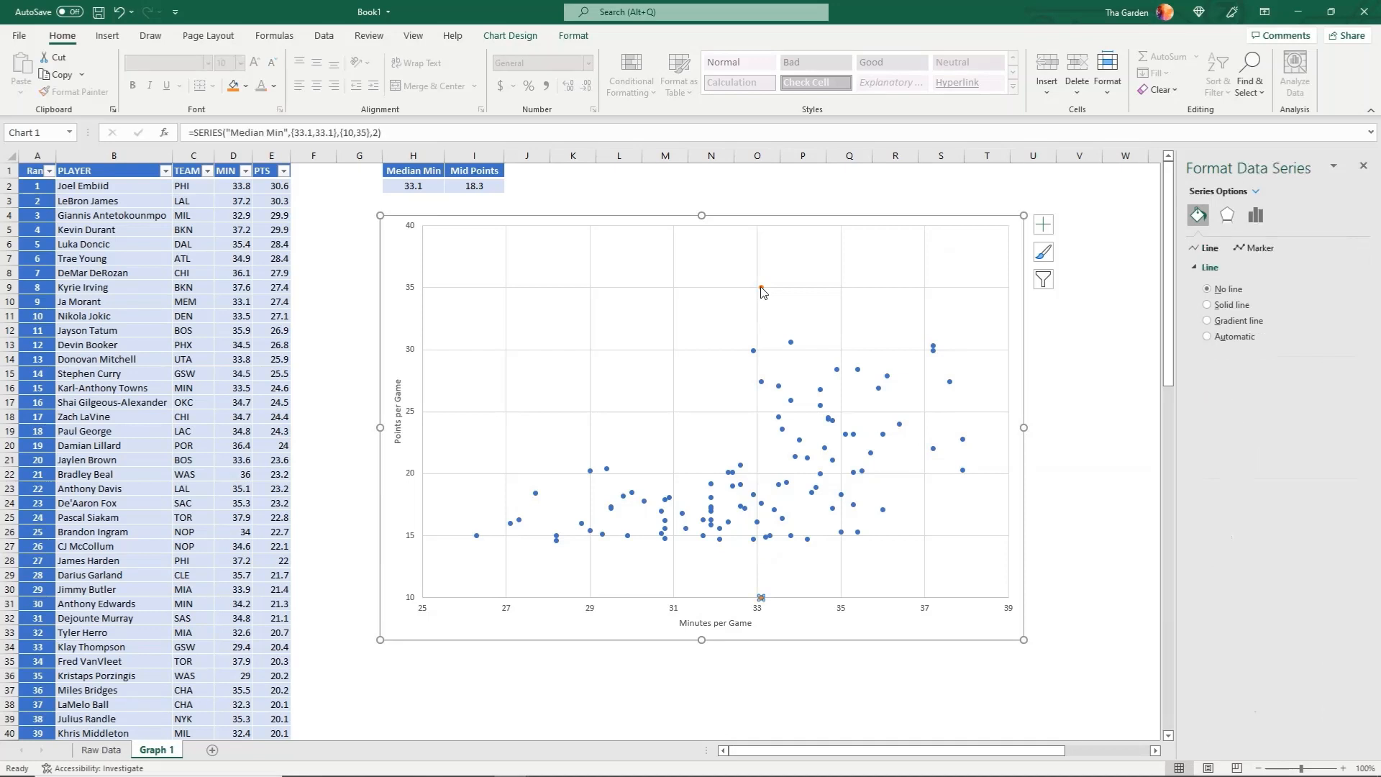
click(1208, 305)
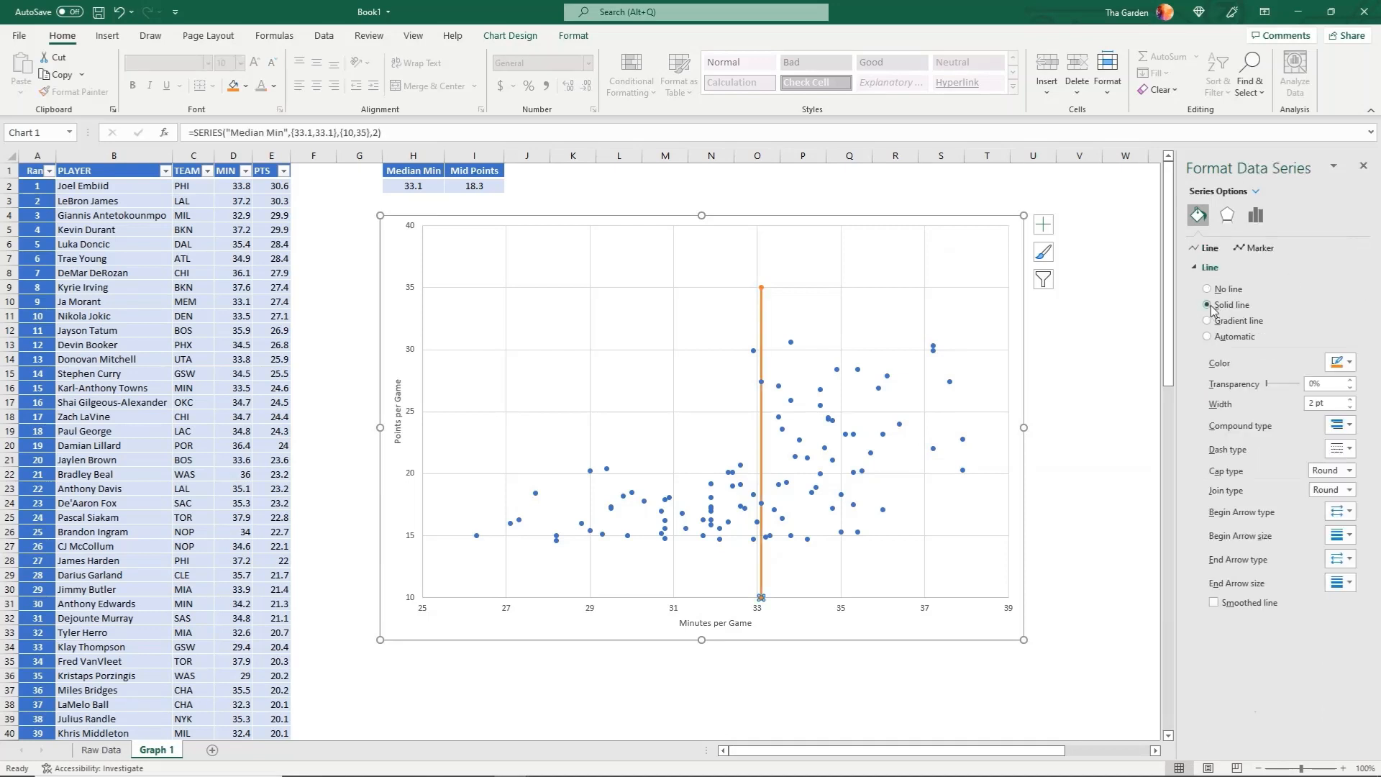
click(1349, 449)
click(1337, 489)
click(1351, 453)
click(1337, 468)
click(1053, 714)
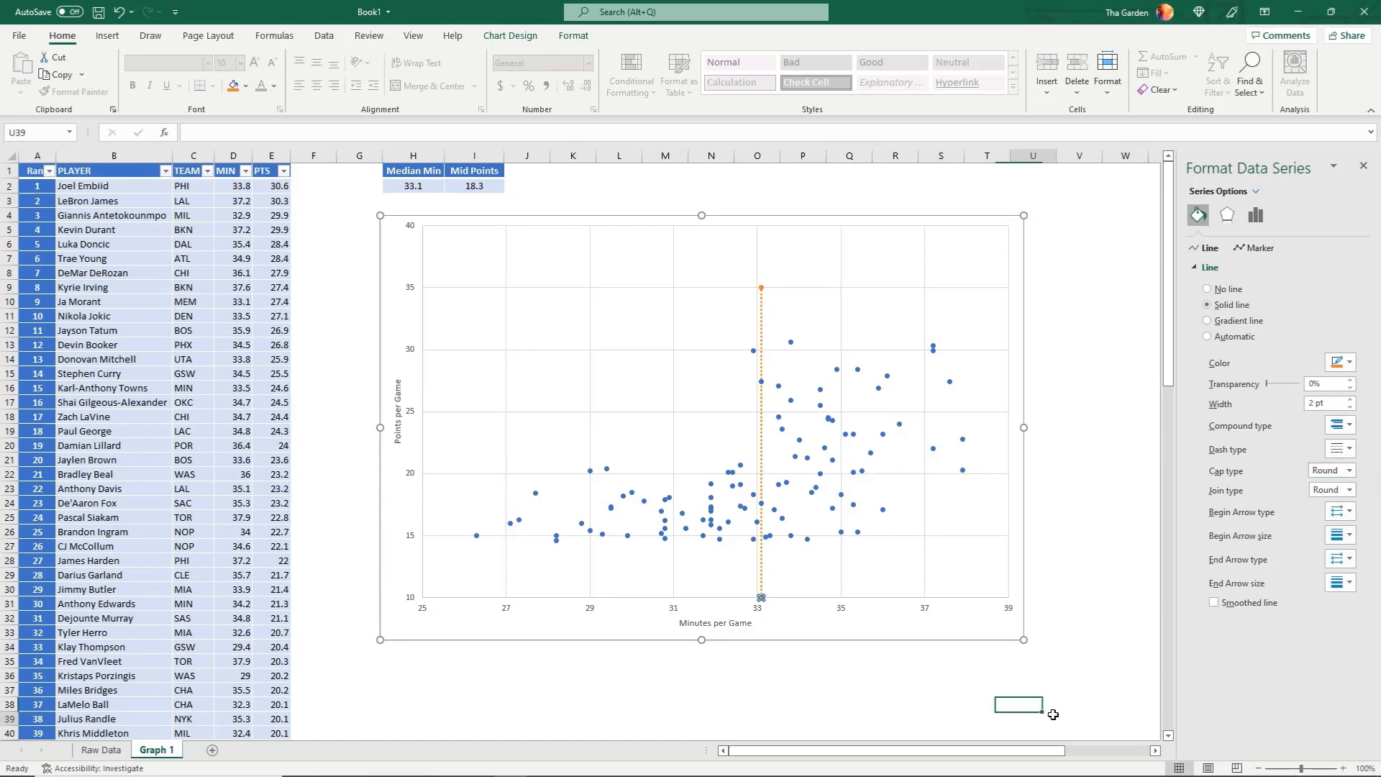
Set the vertical axis maximum bound to 35
click(410, 227)
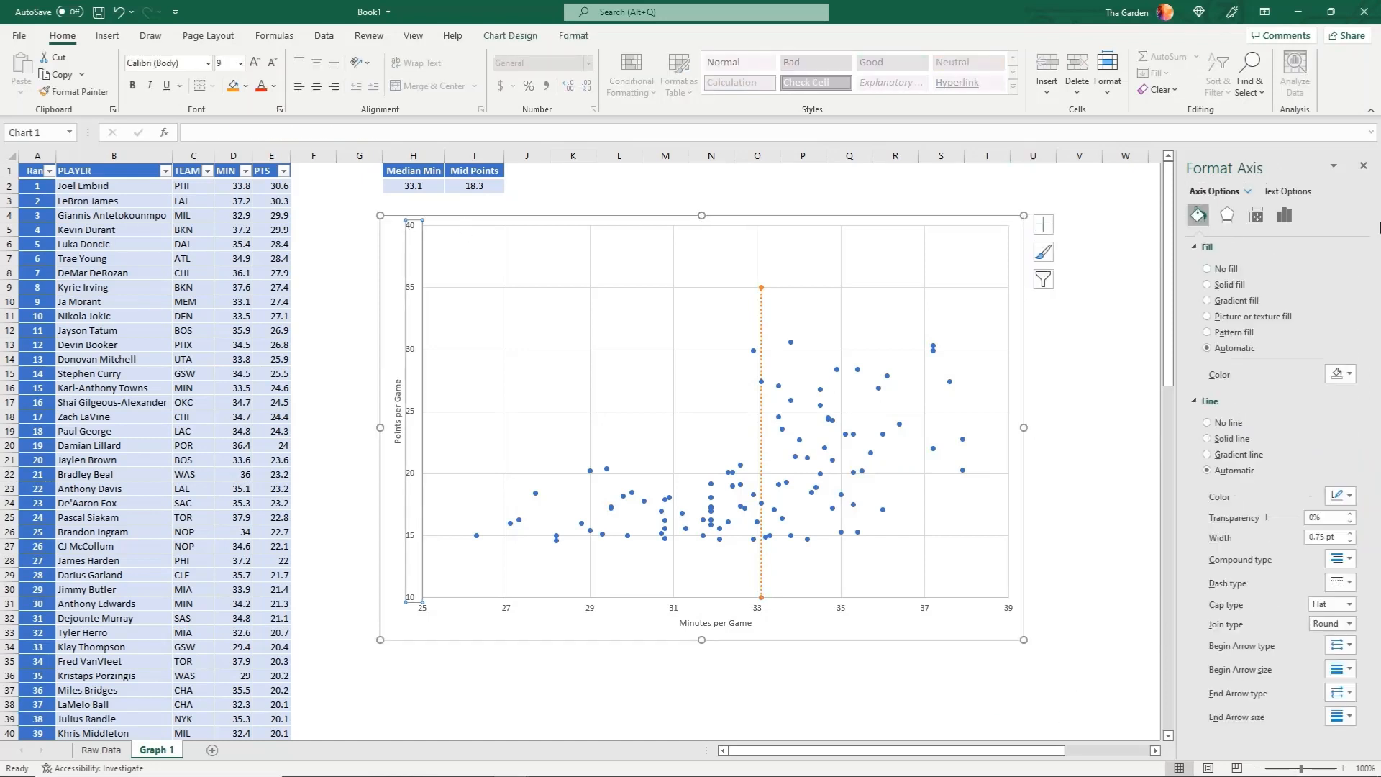
click(1283, 215)
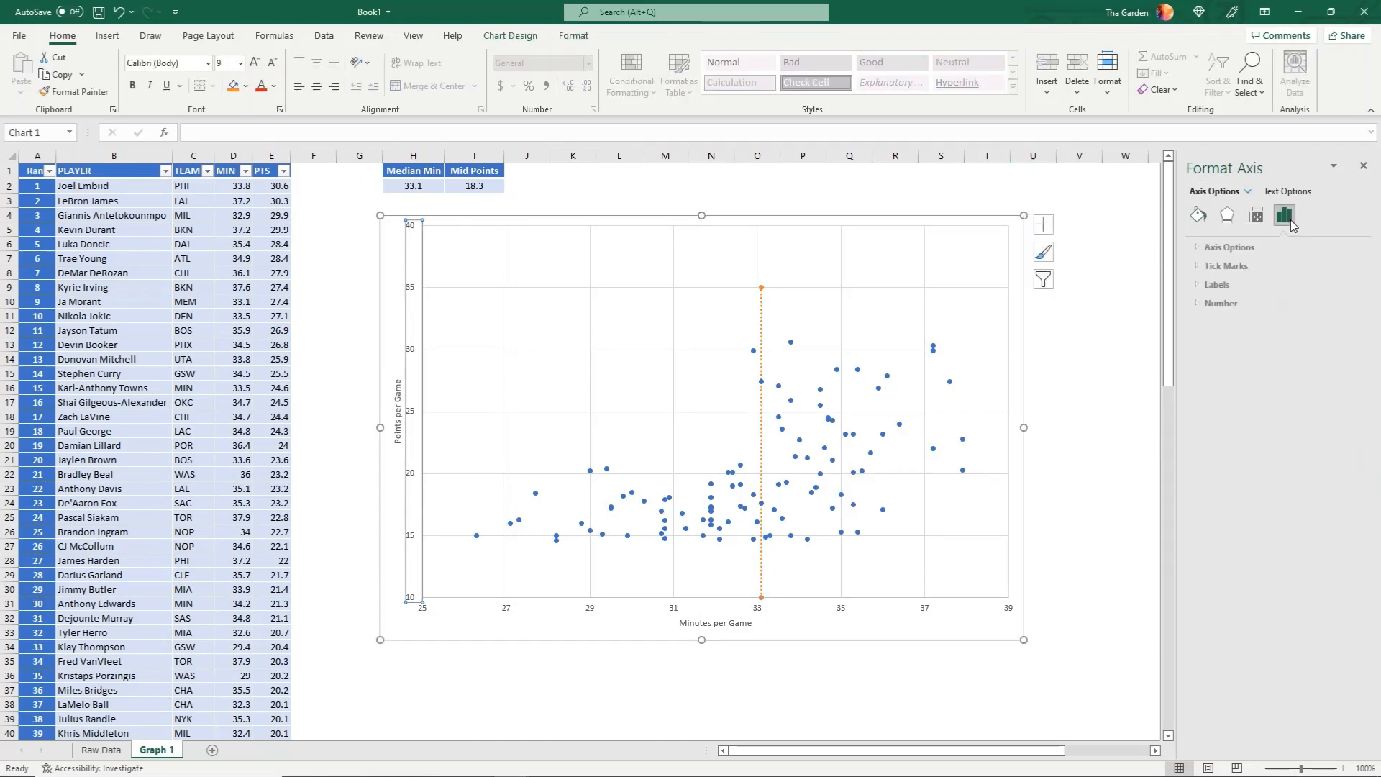
click(1197, 247)
drag(1292, 302, 1252, 304)
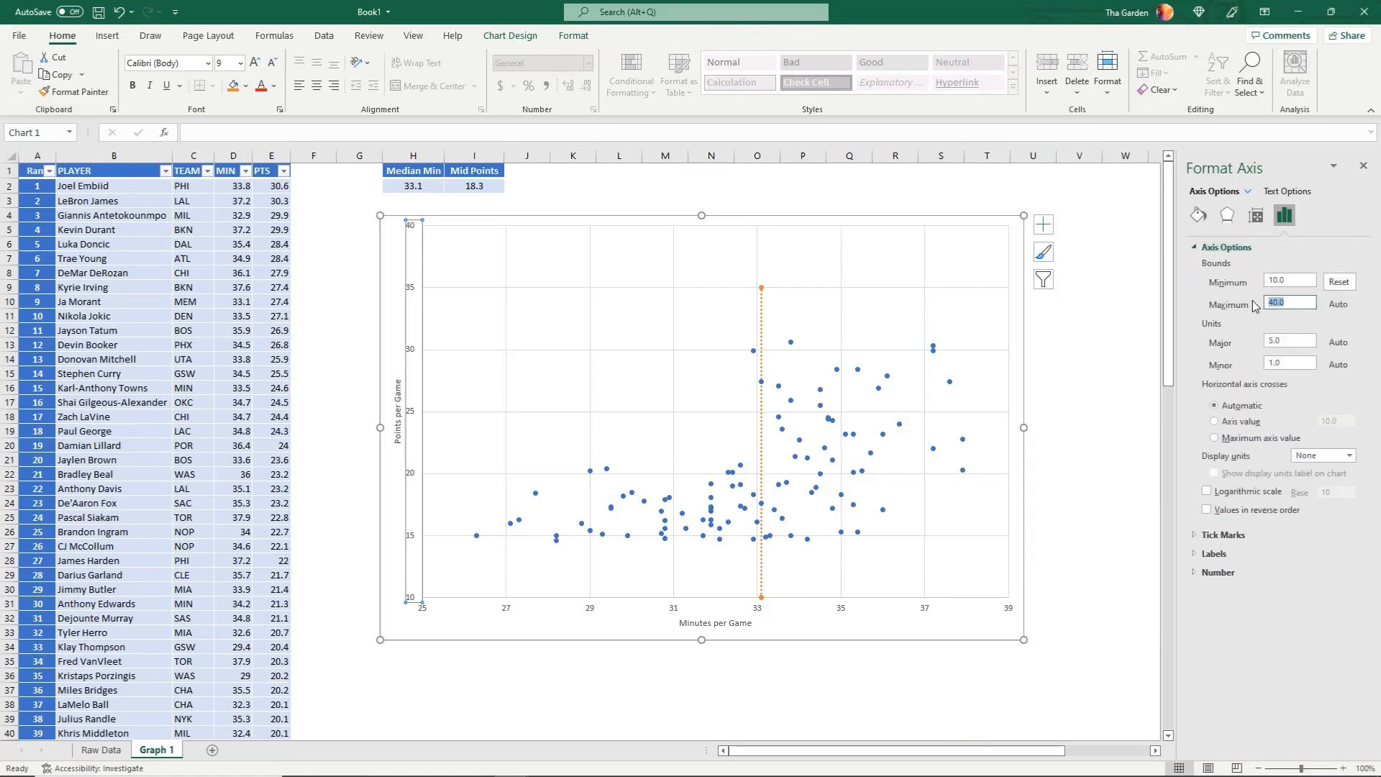
text(35)
click(1281, 279)
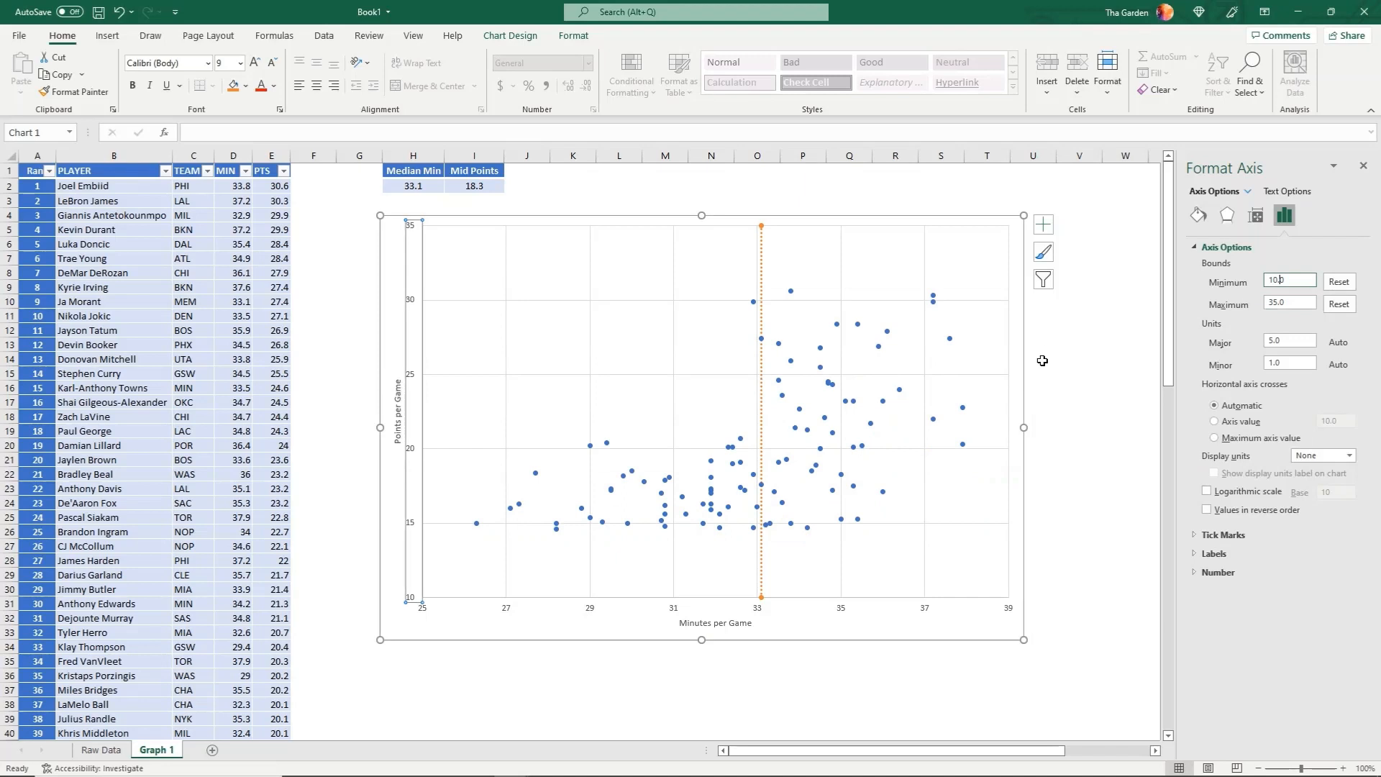
click(1081, 365)
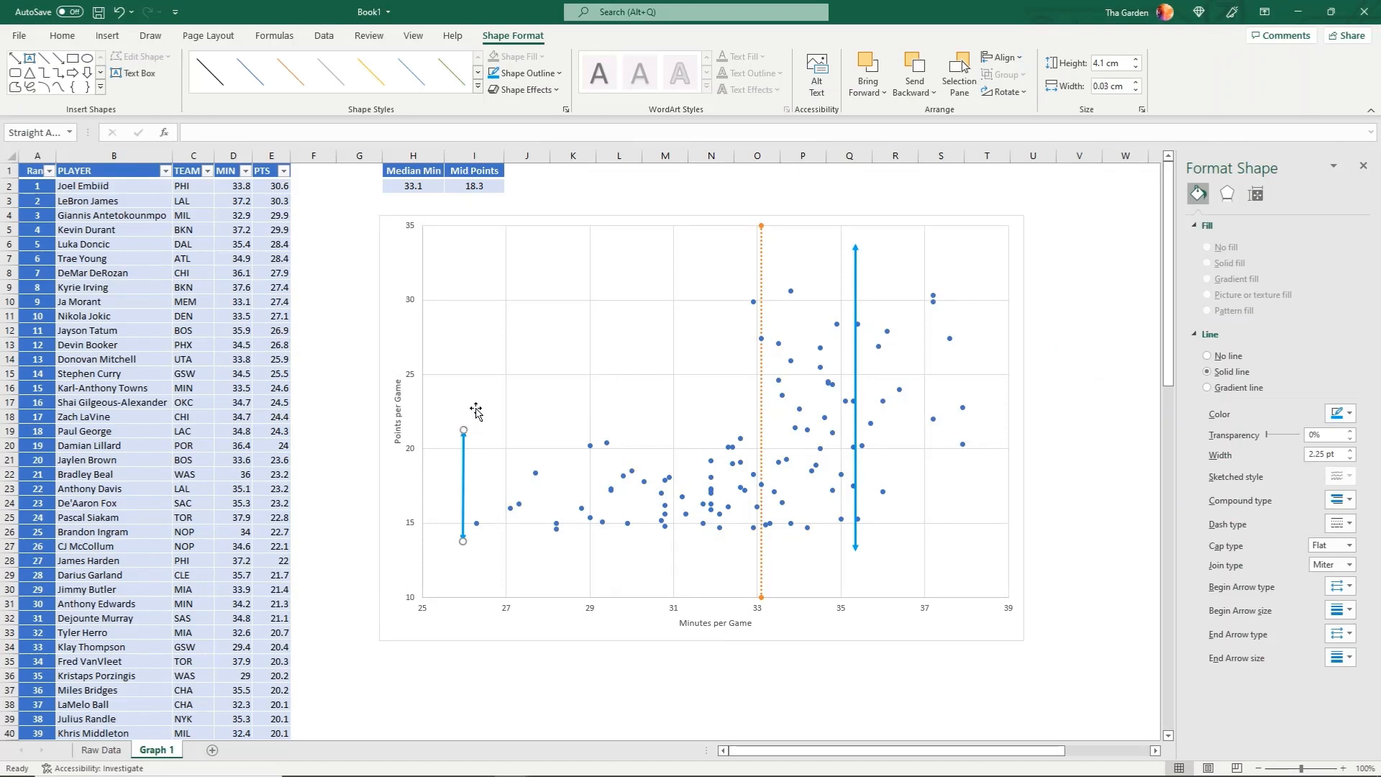
Add another chart data series named "Mid Point" with the X values {25,39}
click(476, 409)
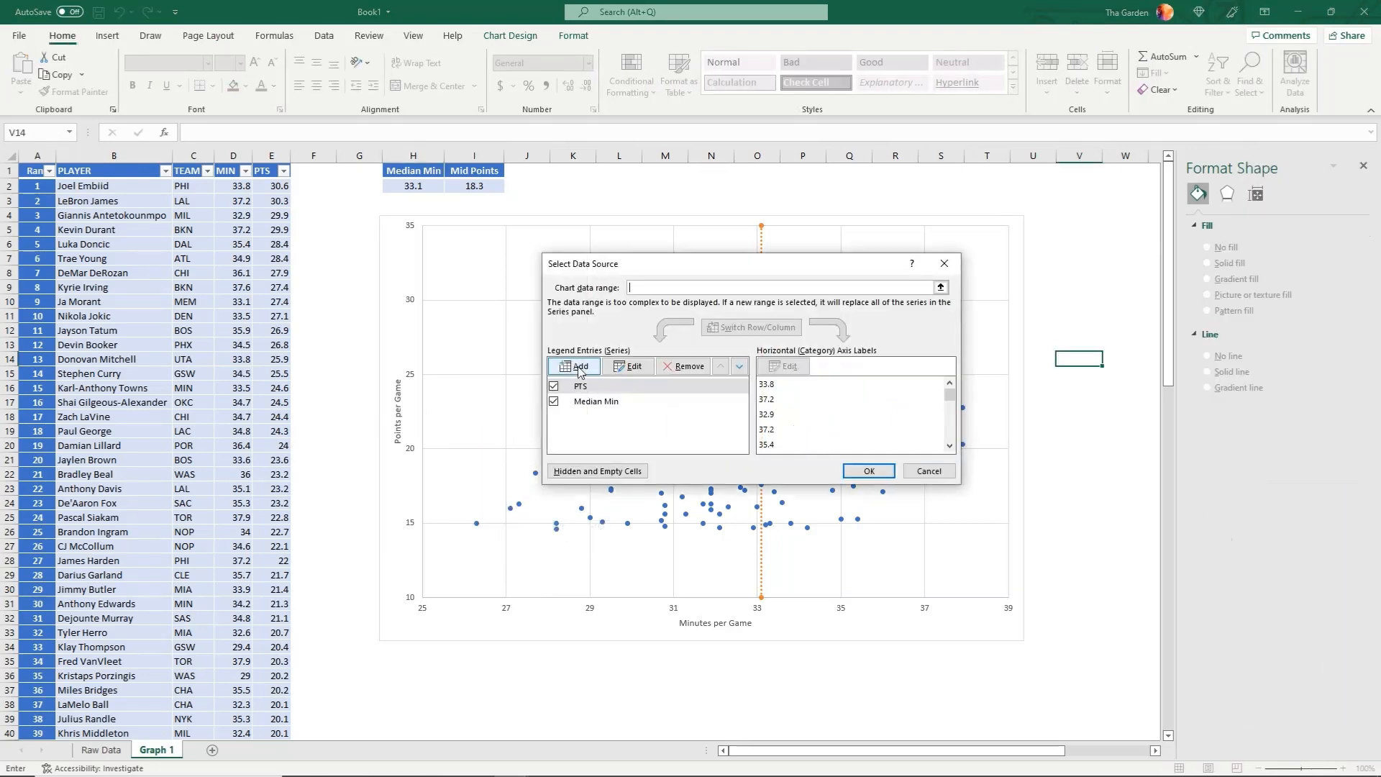
click(564, 365)
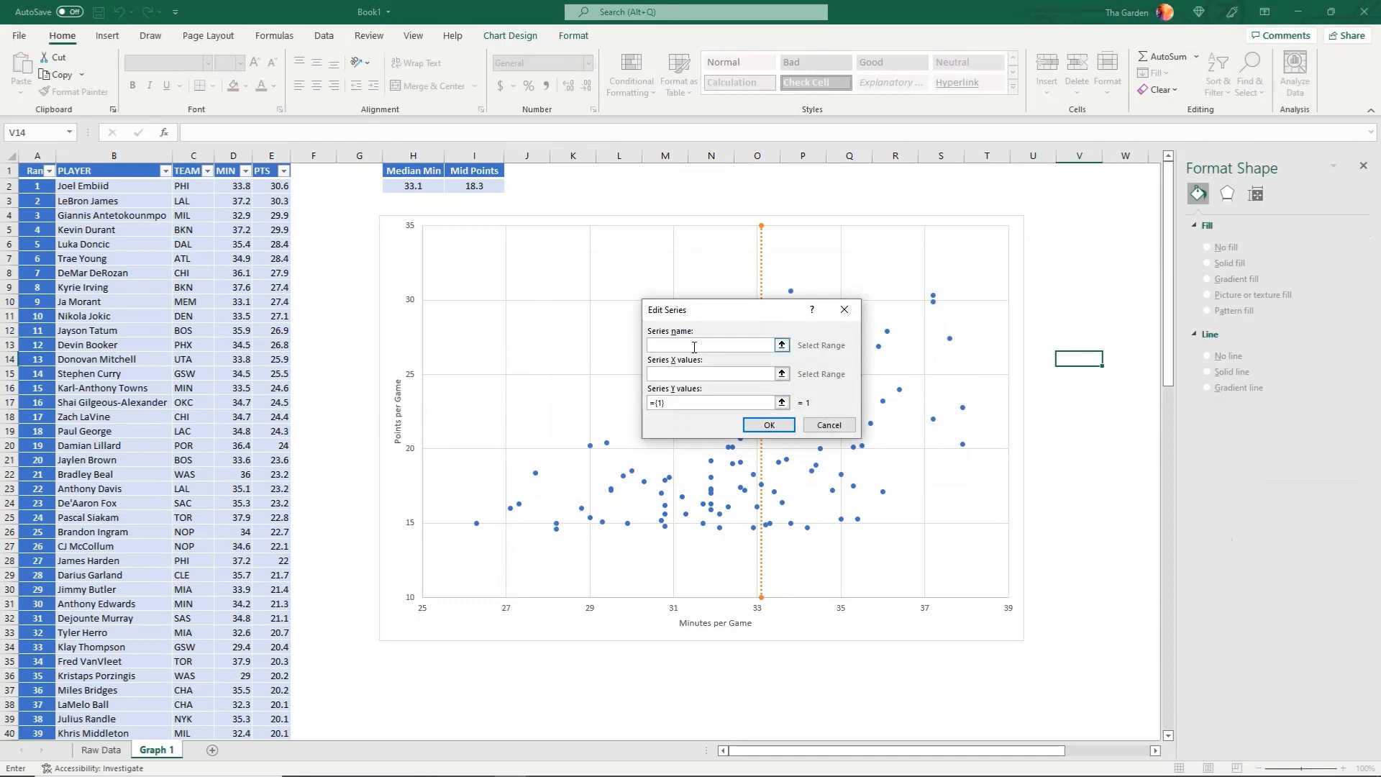
text(Mid Point)
click(694, 374)
text({25,39})
Set the Mid Point series' Y values to {18.3,18.3} and apply the data source changes
click(678, 405)
key(BackSpace)
key(BackSpace)
text(18)
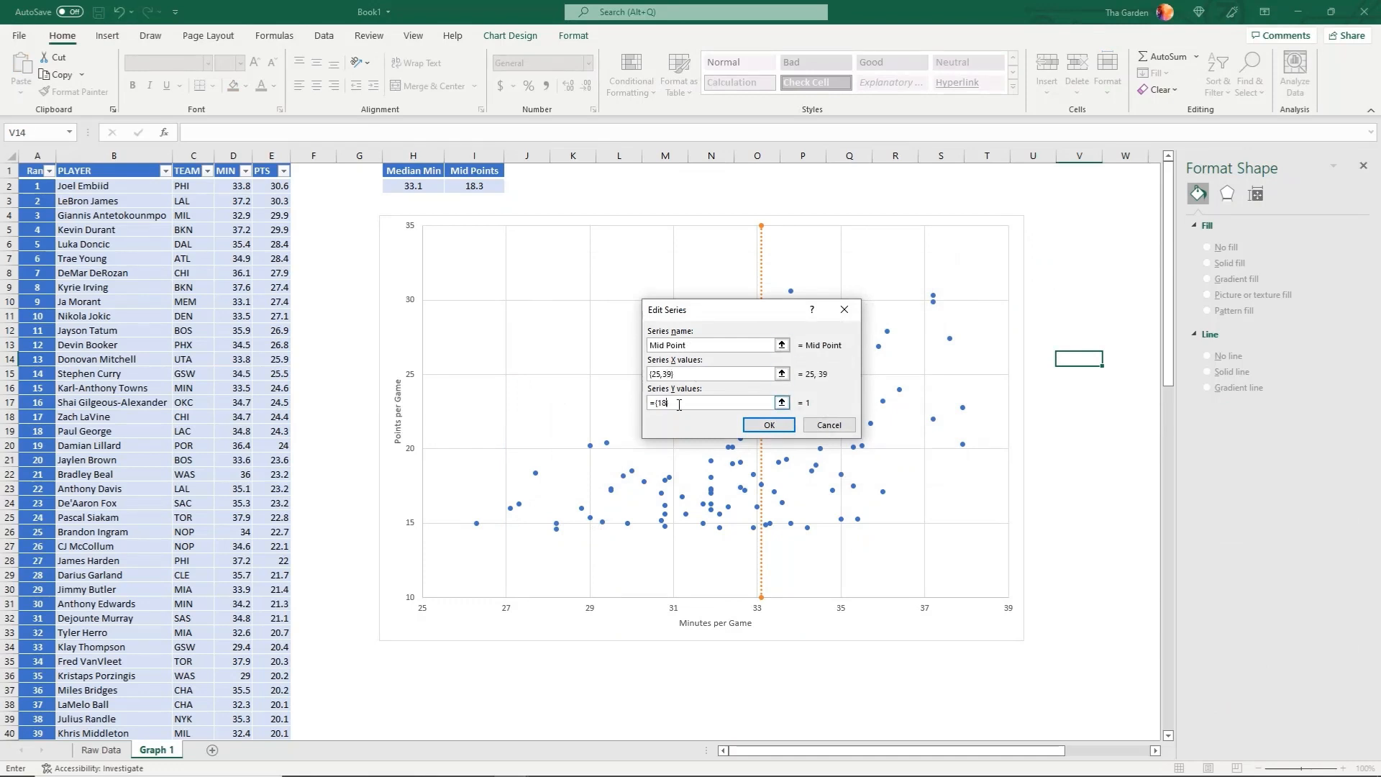
text(.3,18.3})
click(769, 424)
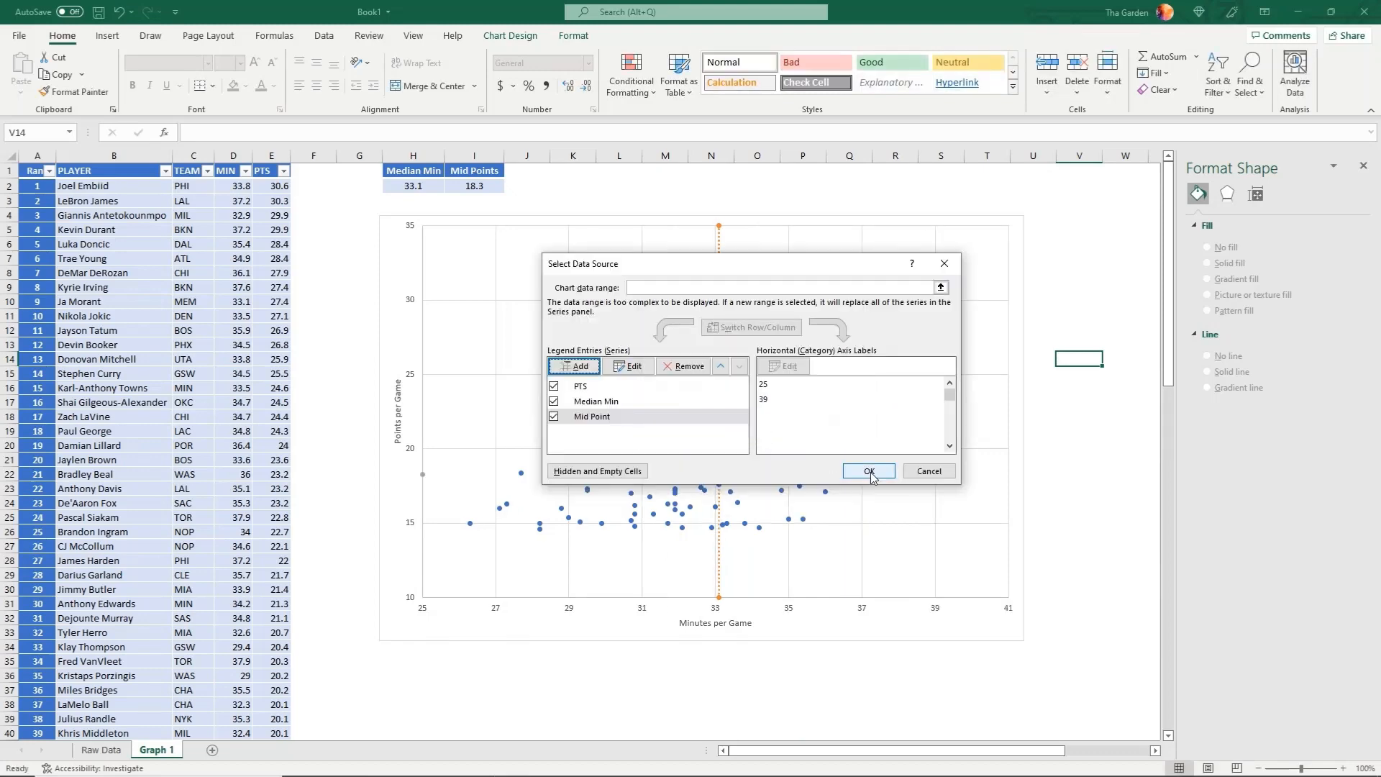
click(872, 472)
Select the Mid Point series in the chart to bring up its line formatting
click(823, 726)
click(423, 475)
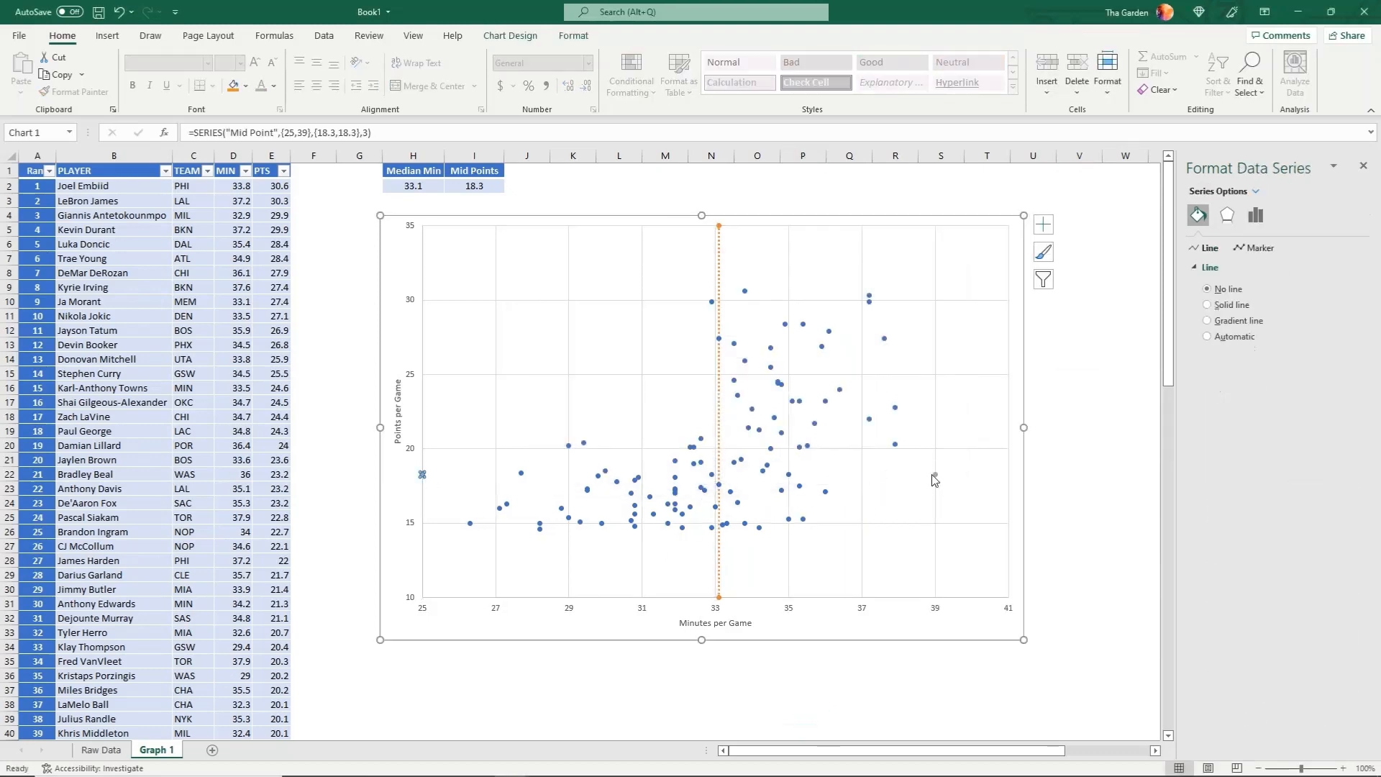
click(424, 476)
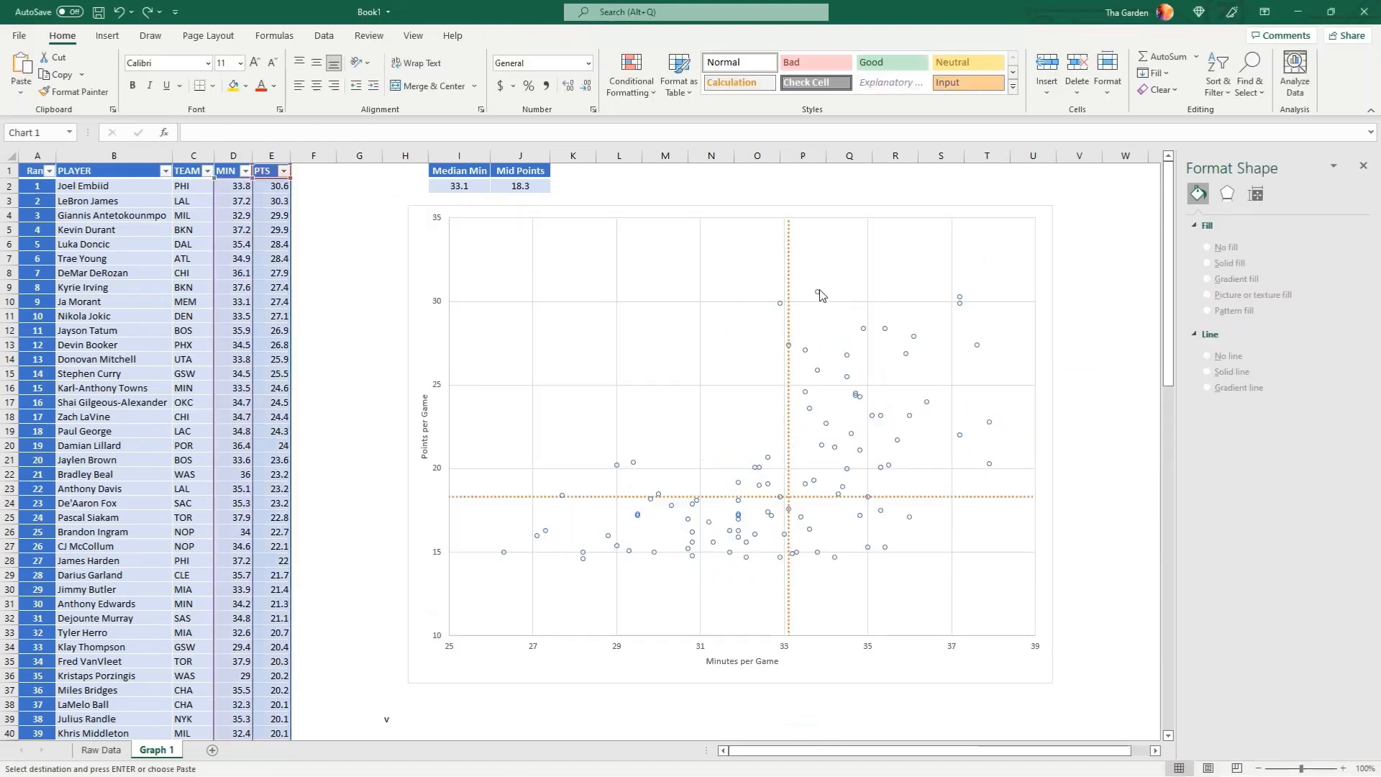
Add data labels to the players' points series (PTS) and bring up the detailed label options
click(816, 292)
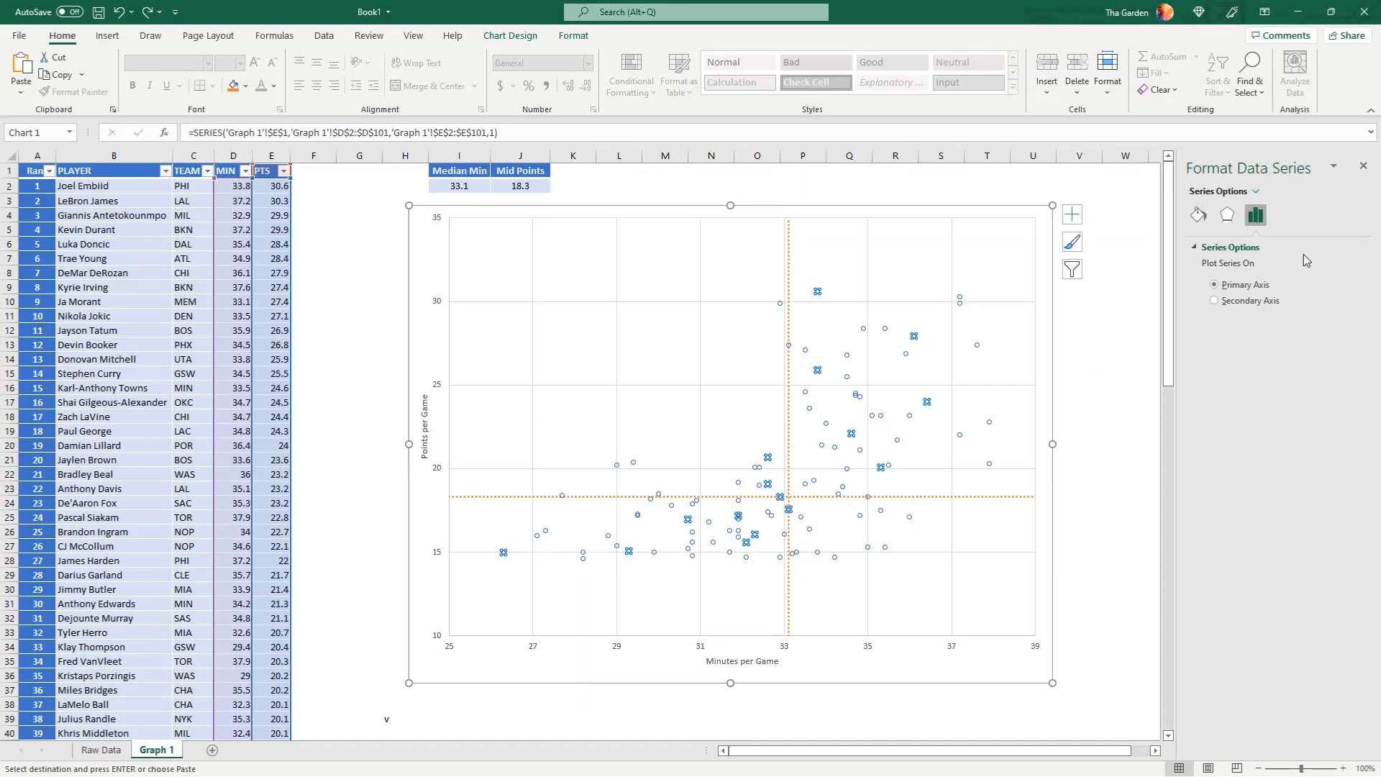
click(1071, 214)
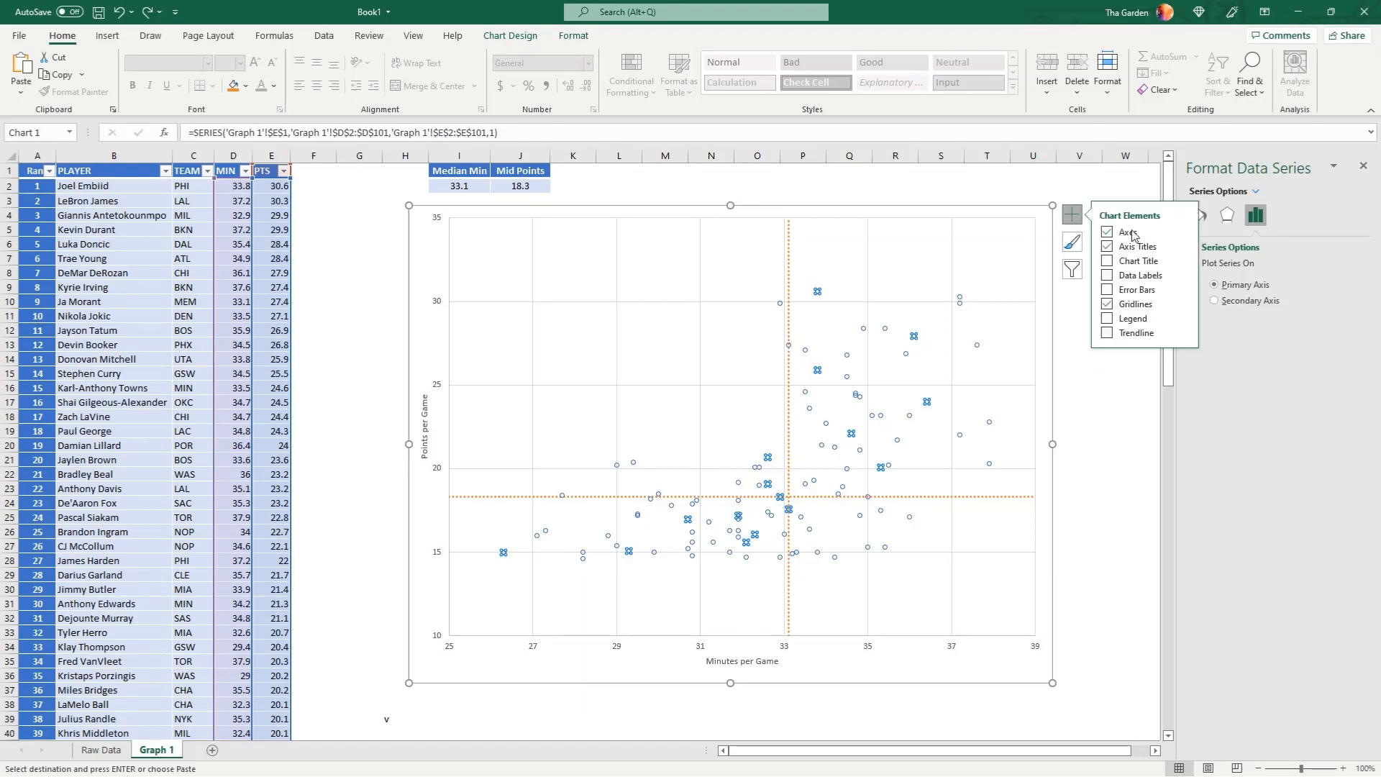
click(1159, 277)
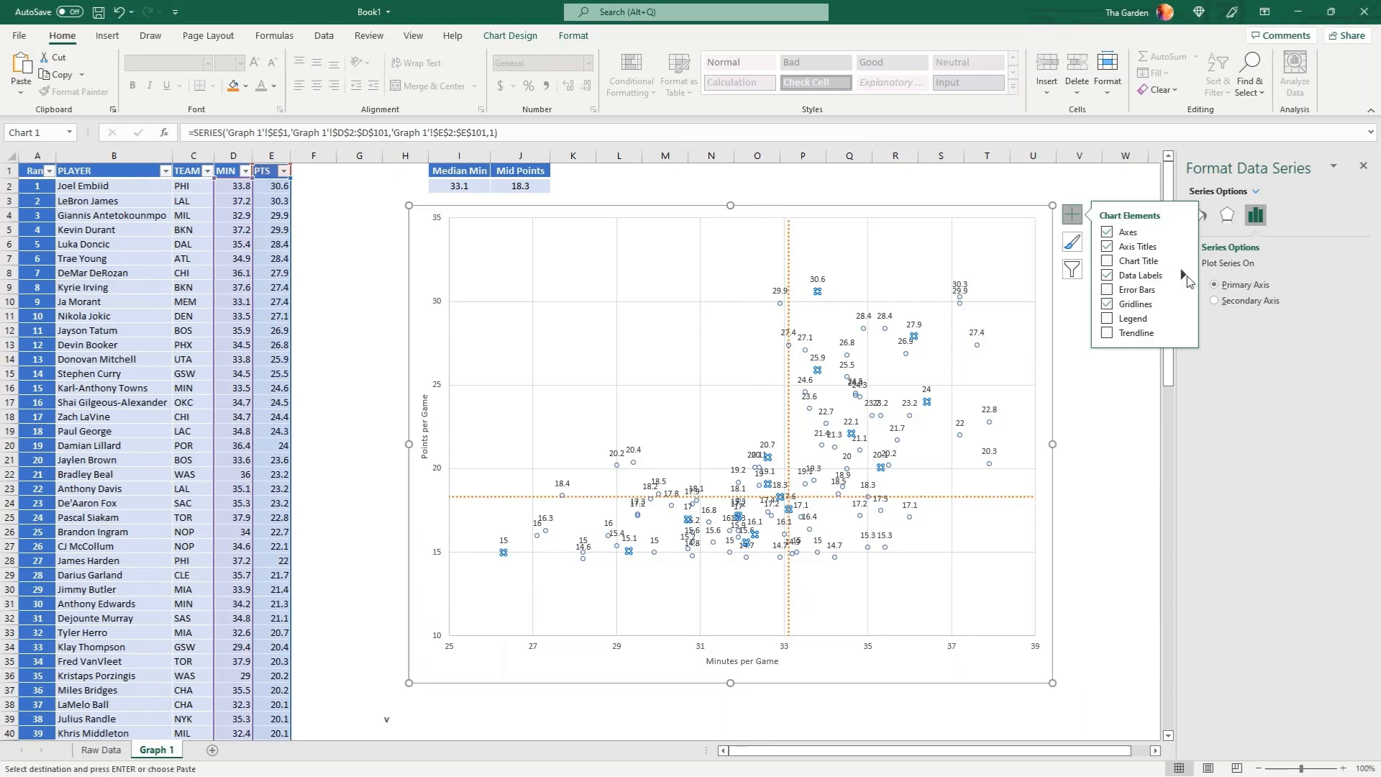
click(1183, 277)
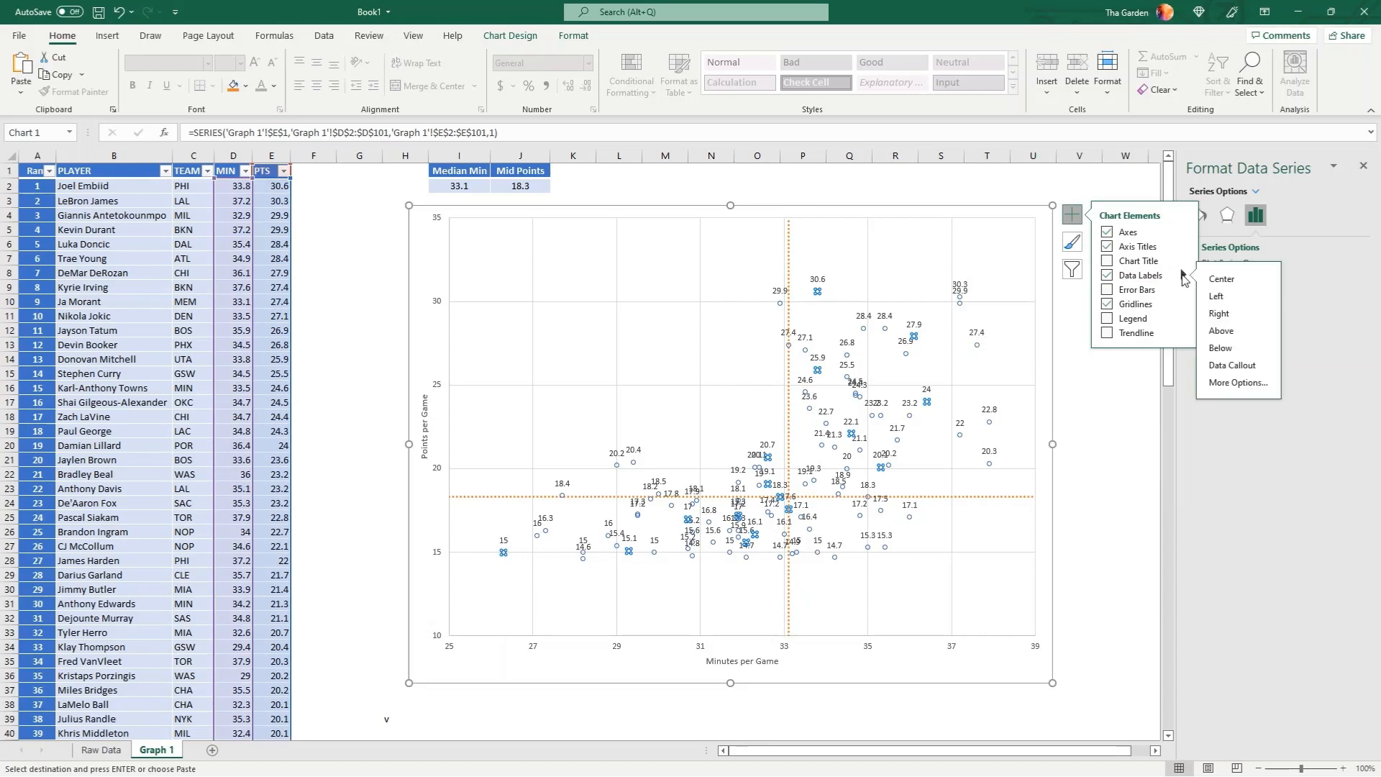
click(1229, 382)
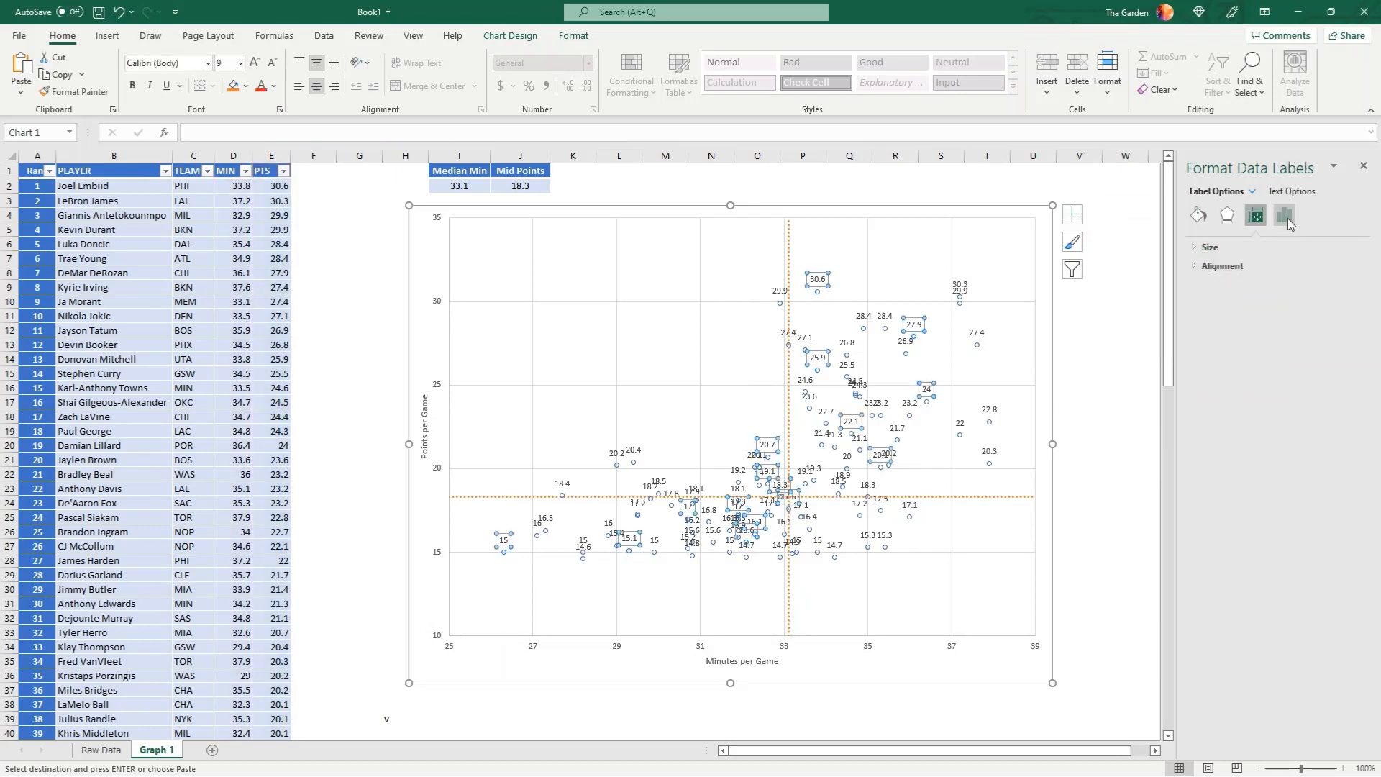
click(1284, 216)
Include values from cells in the data labels, using the player names in B2:B101 of the Graph 1 sheet
click(1215, 279)
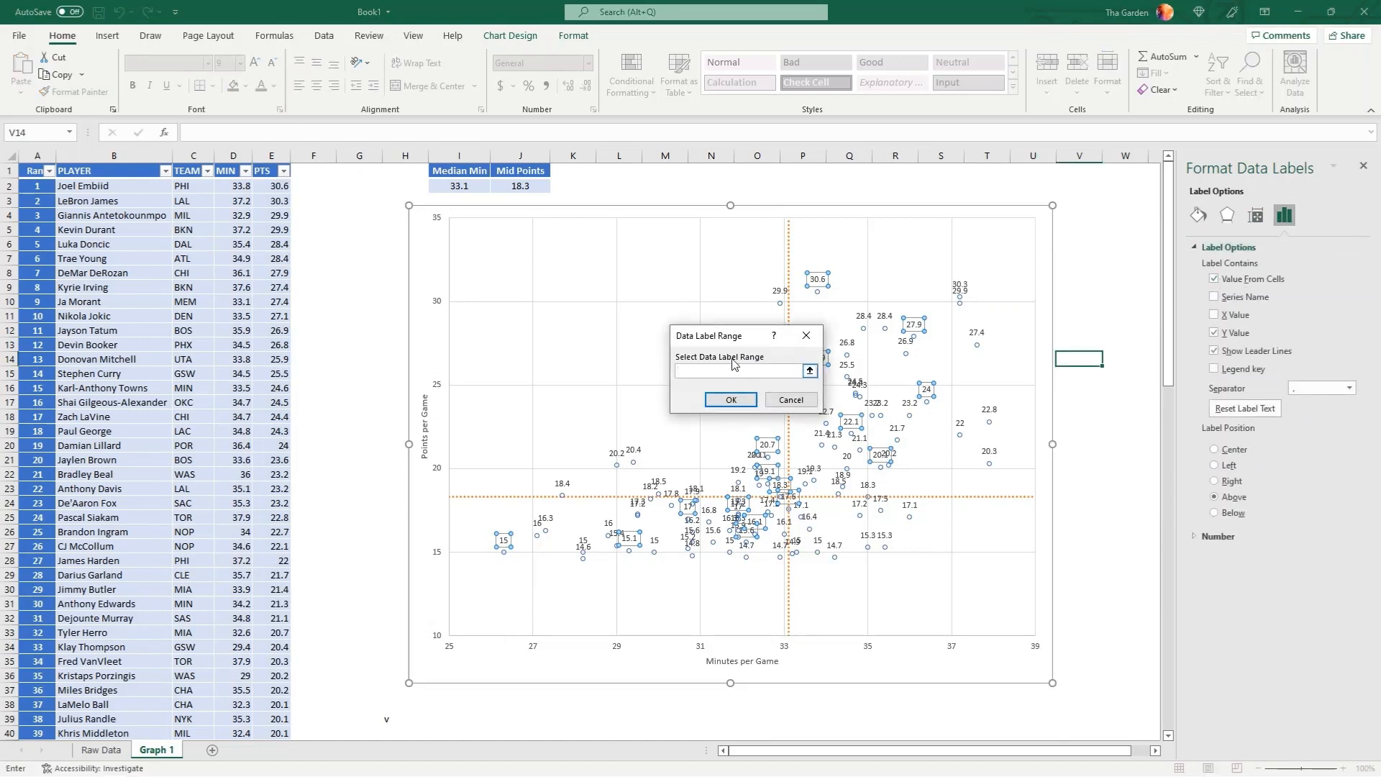
click(127, 186)
key(ctrl+shift+Down)
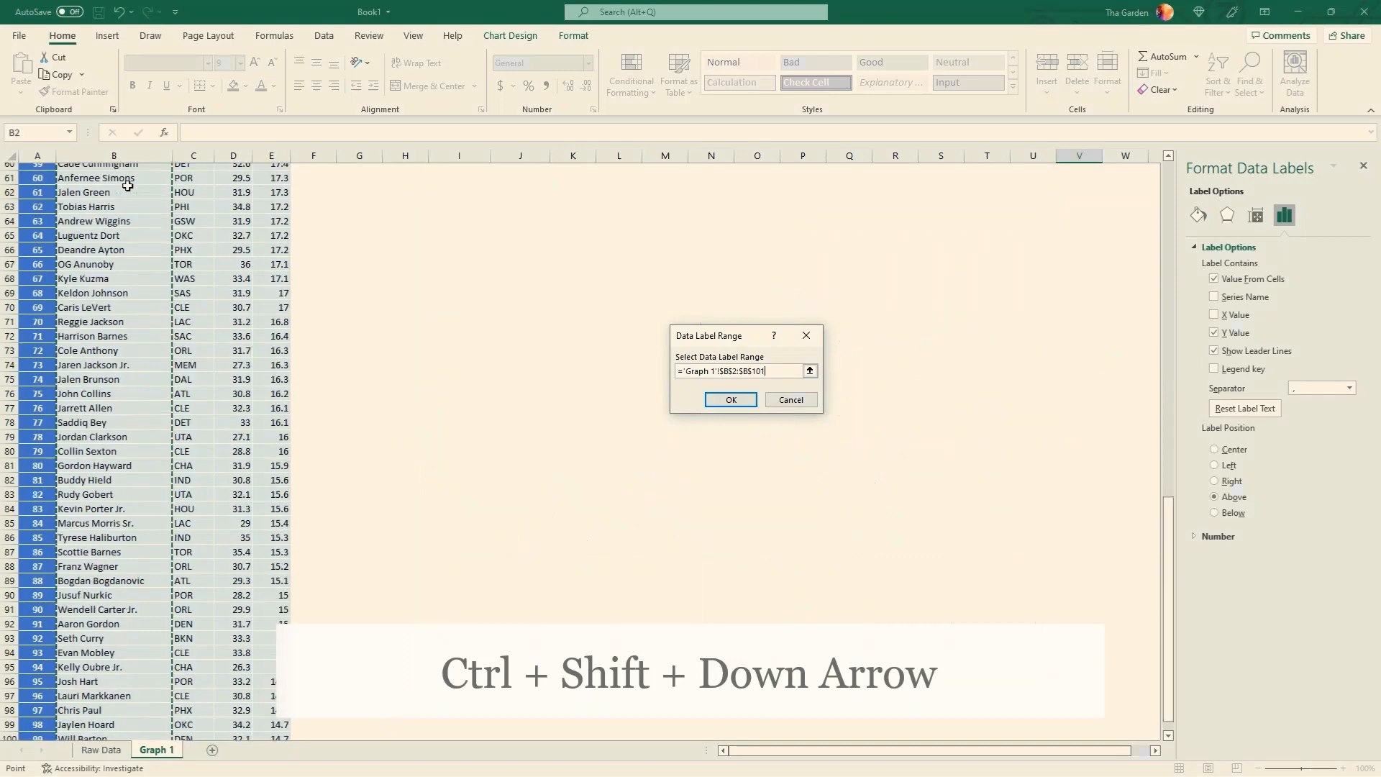
click(727, 399)
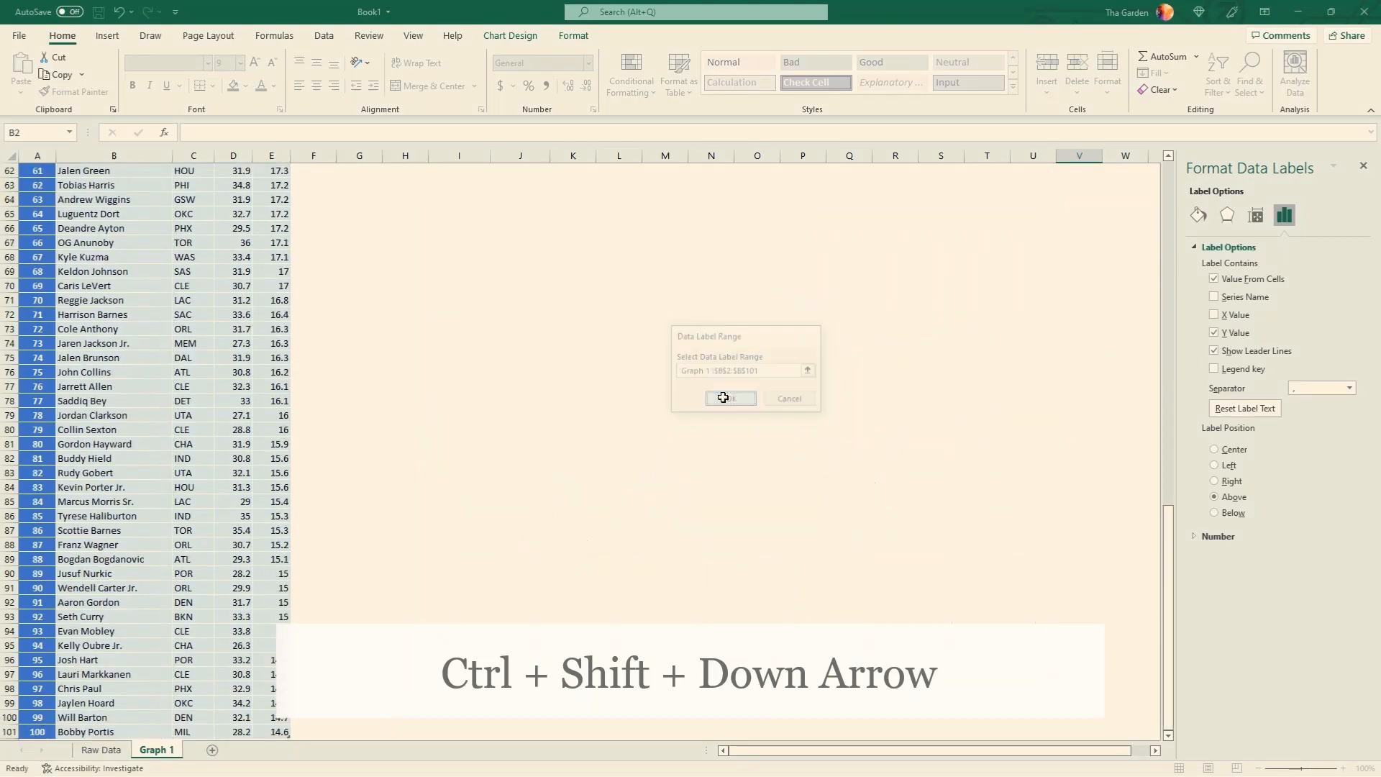
scroll(722, 400, up, 12)
scroll(723, 401, up, 8)
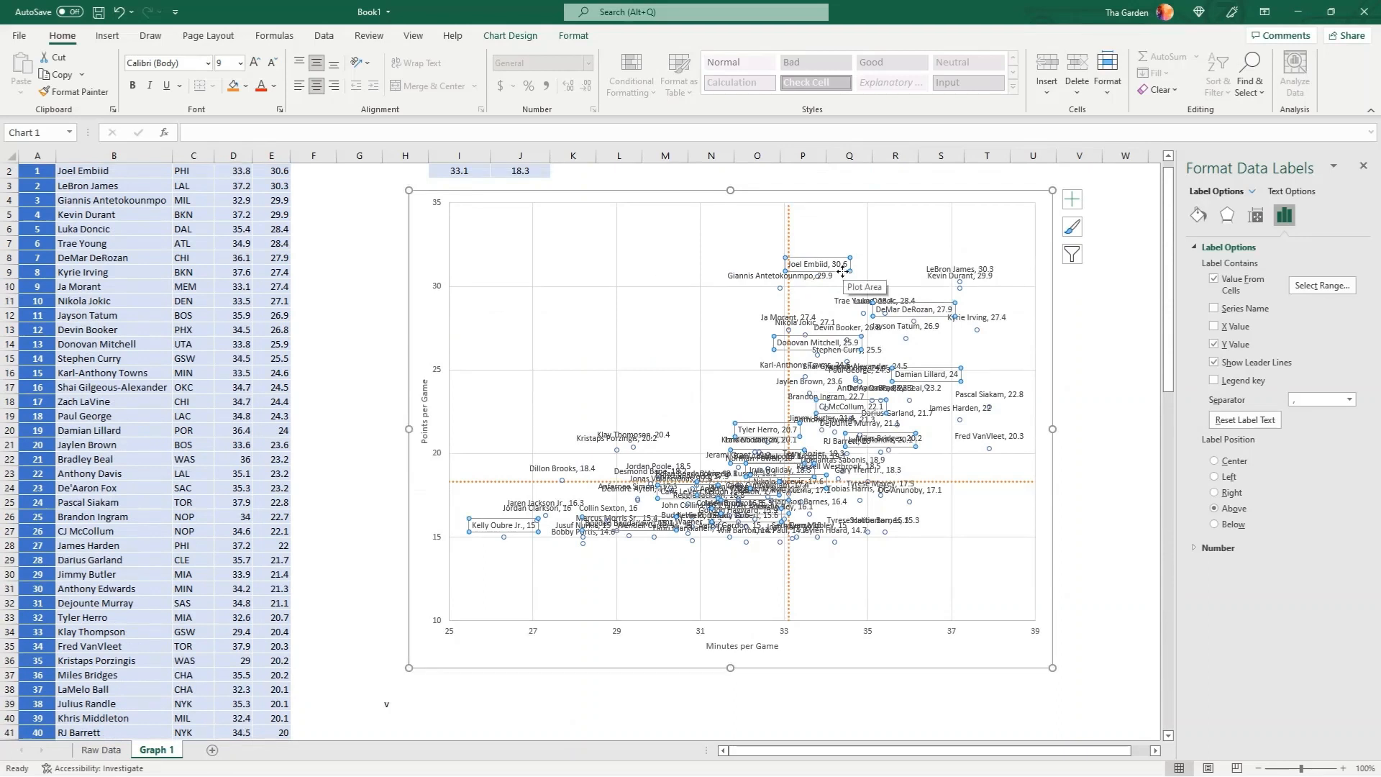
Hide all PTS data labels by setting their text fill to No Fill
click(274, 86)
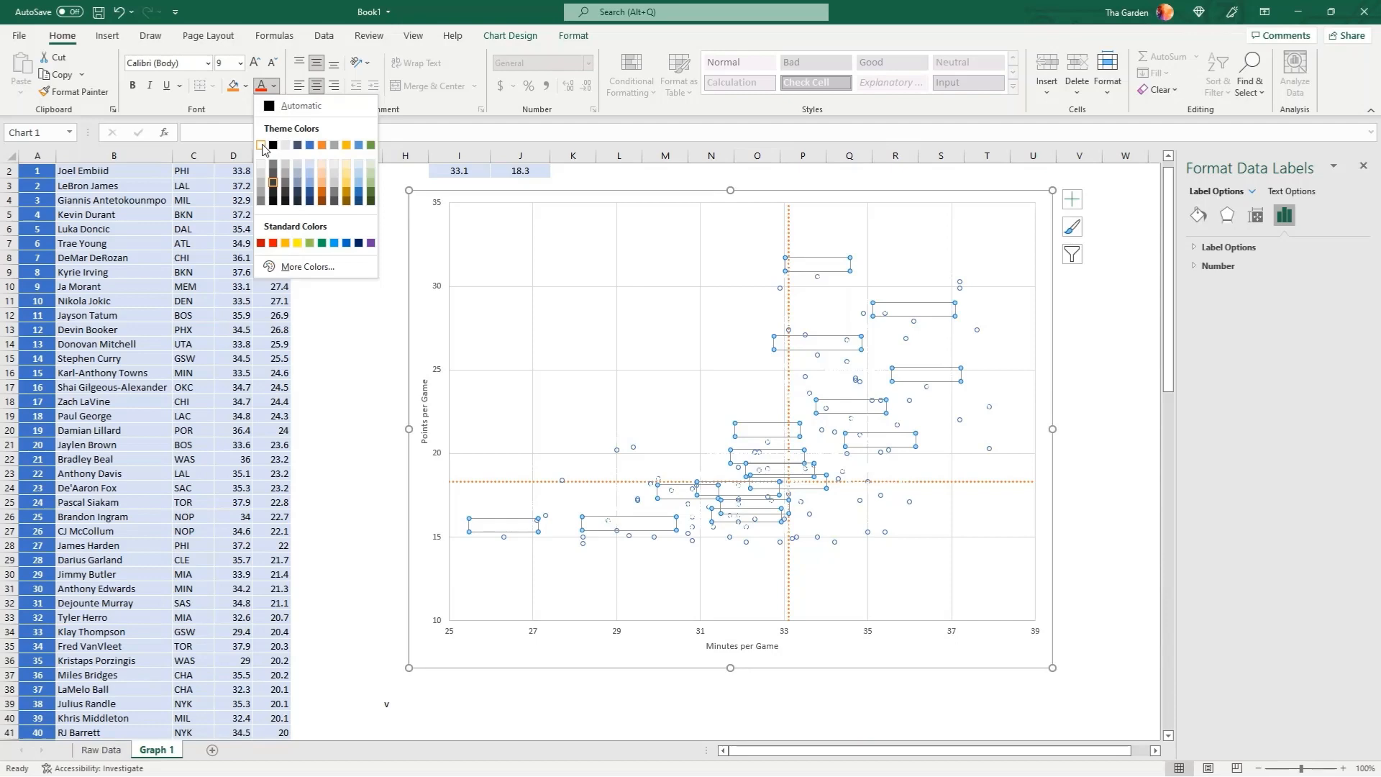
click(291, 105)
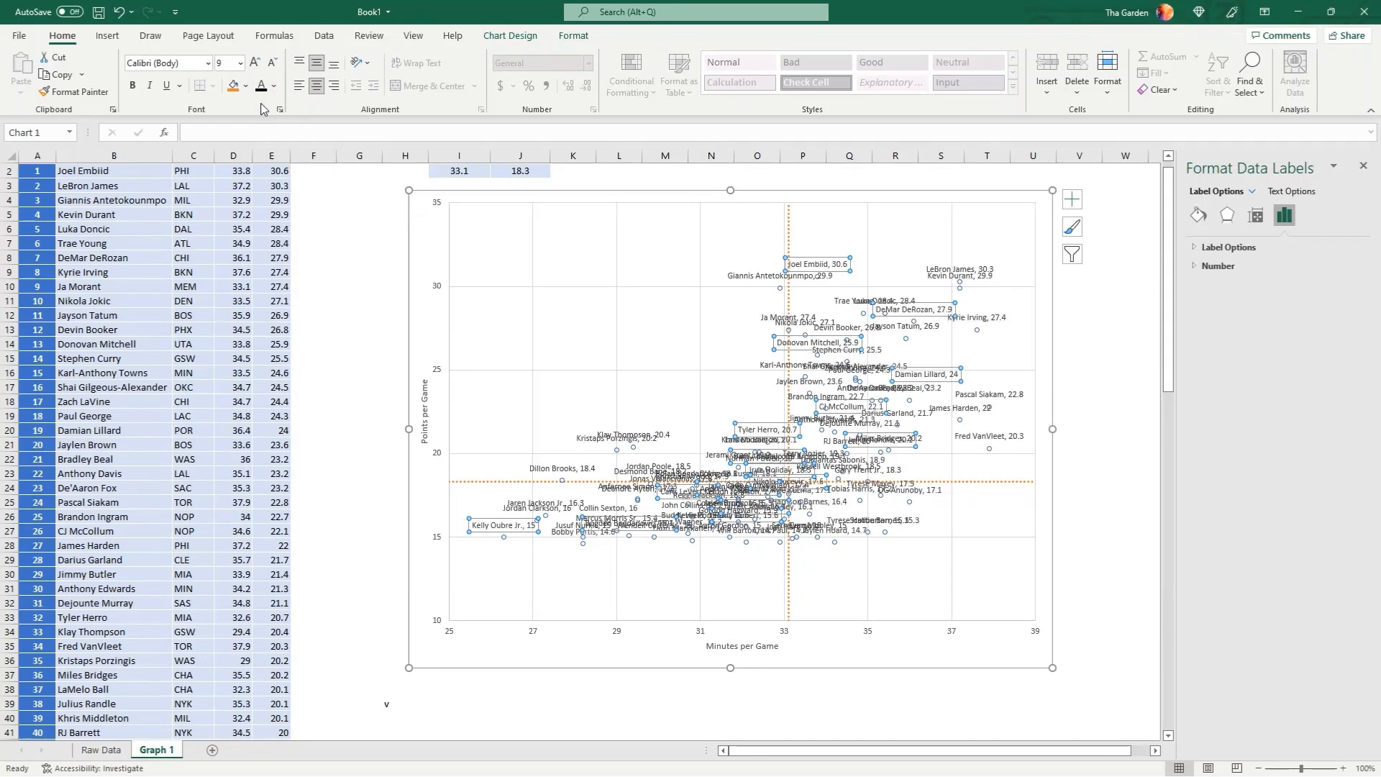
click(571, 36)
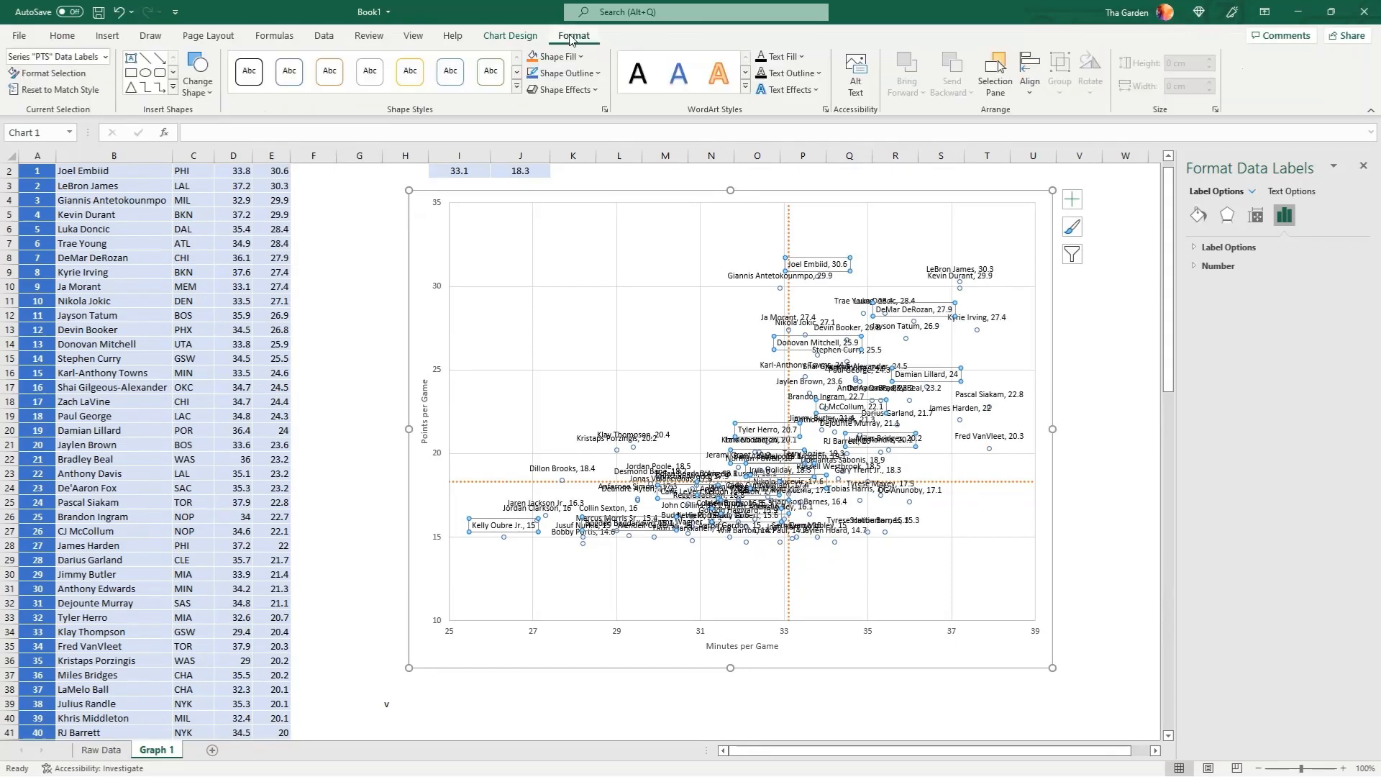
click(799, 56)
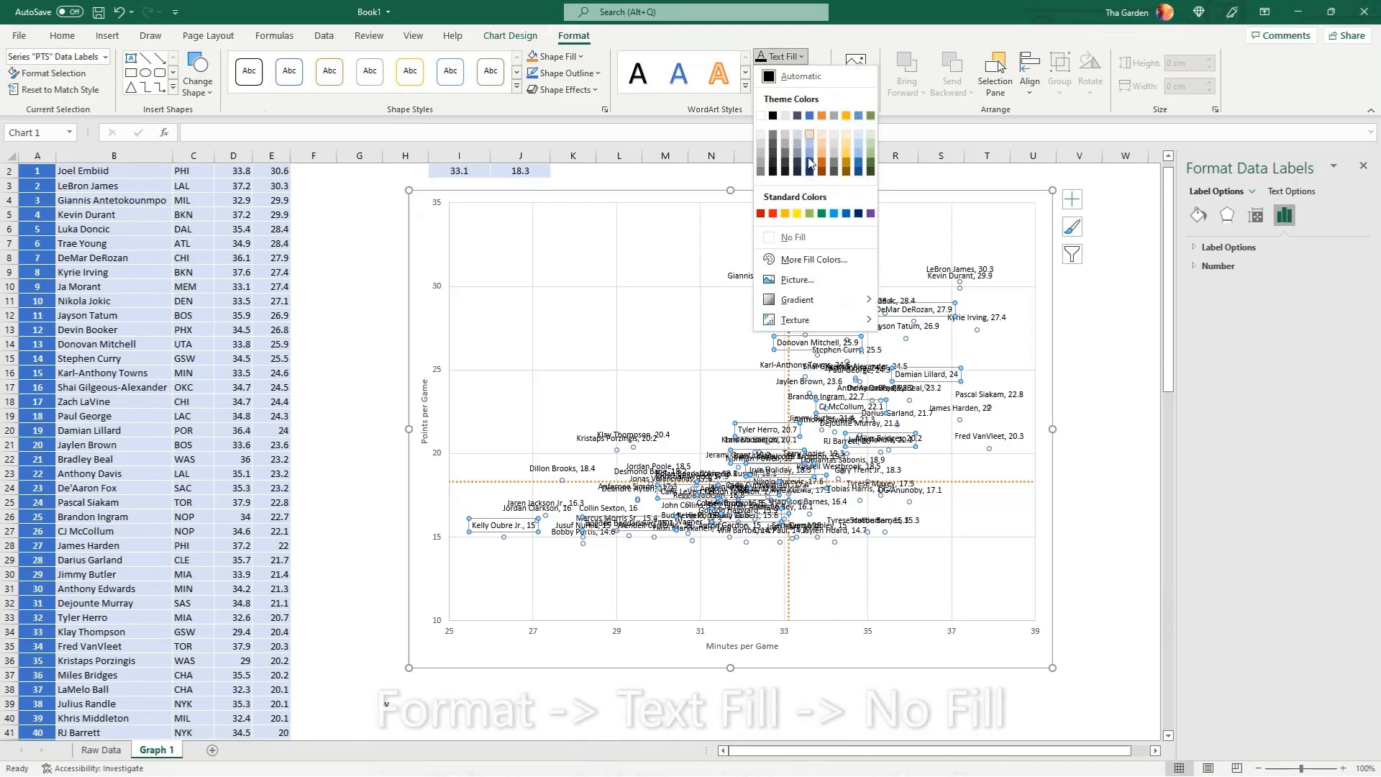
click(798, 239)
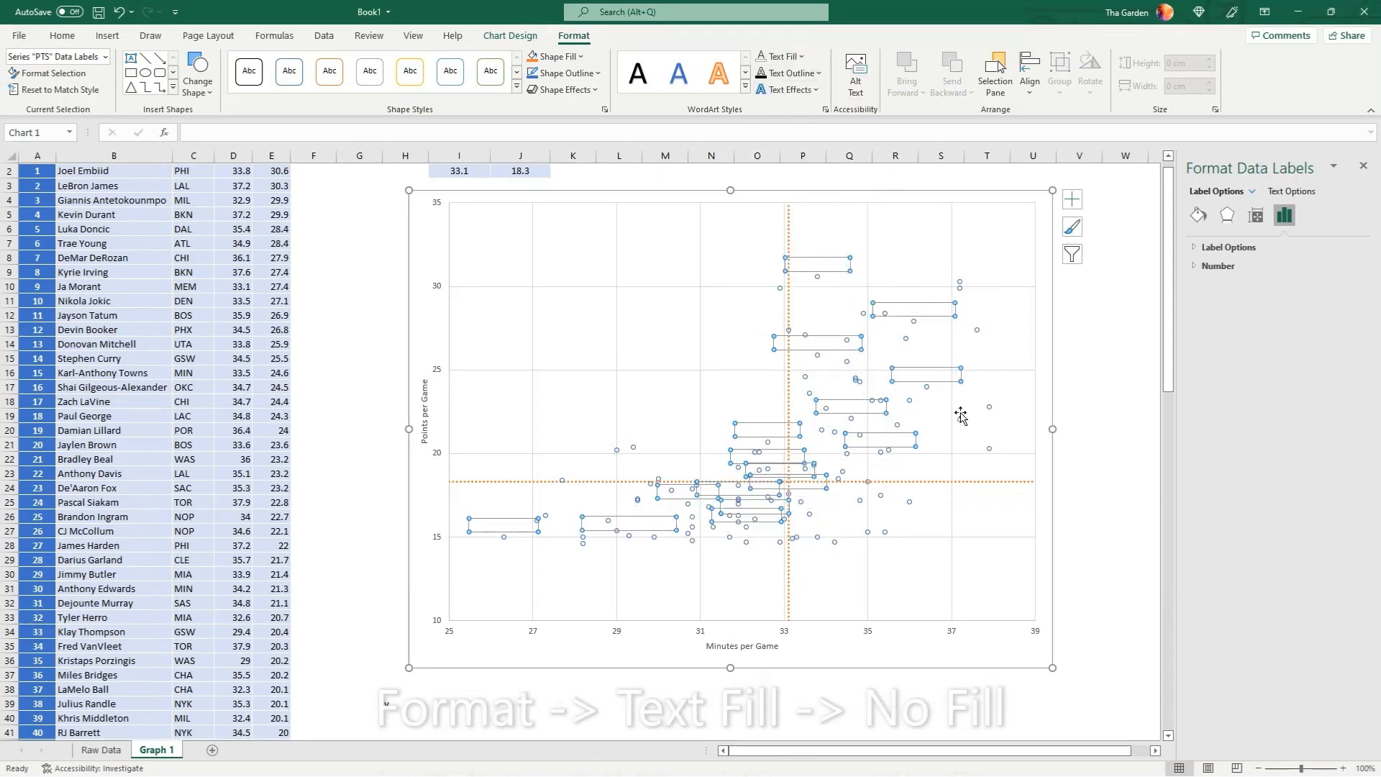
click(1076, 426)
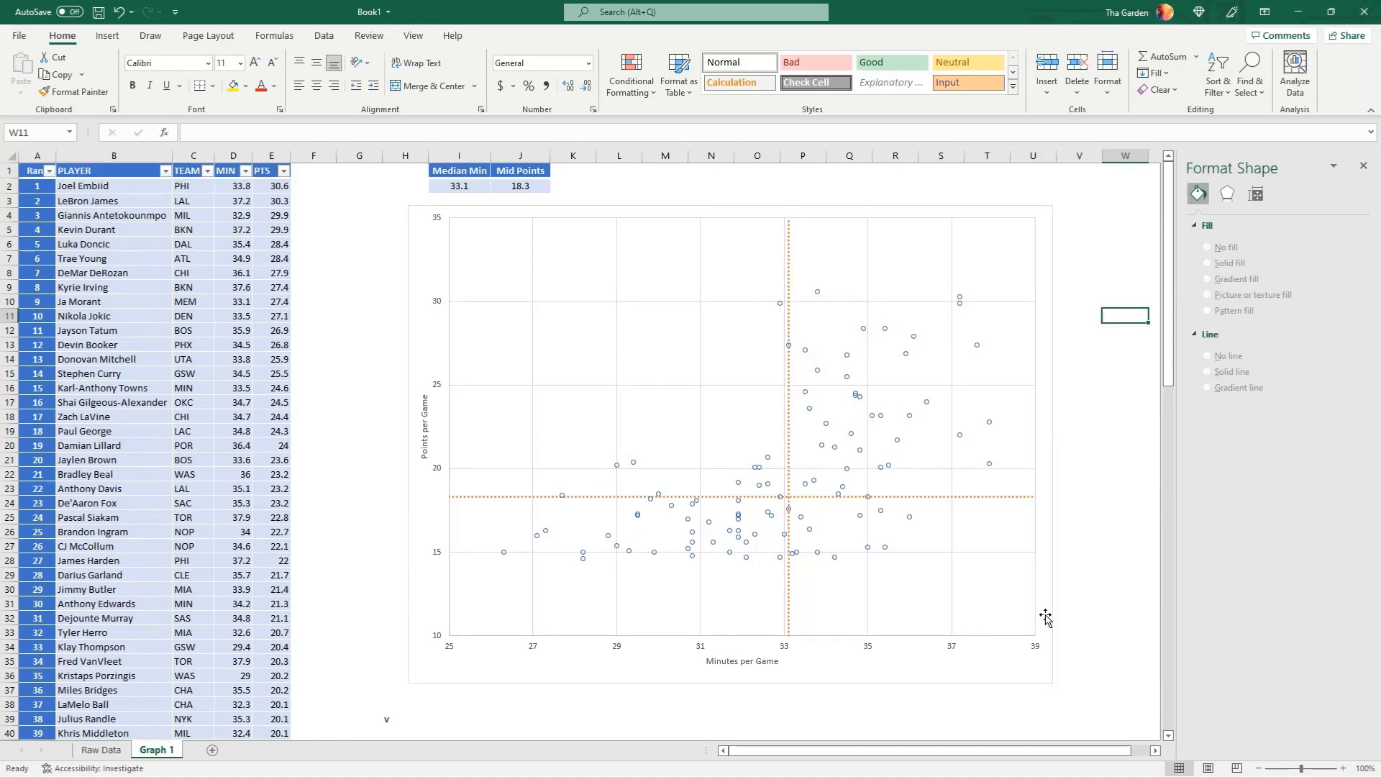
Make only the Kelly Oubre Jr. data label visible again by giving its text an automatic black fill
click(503, 551)
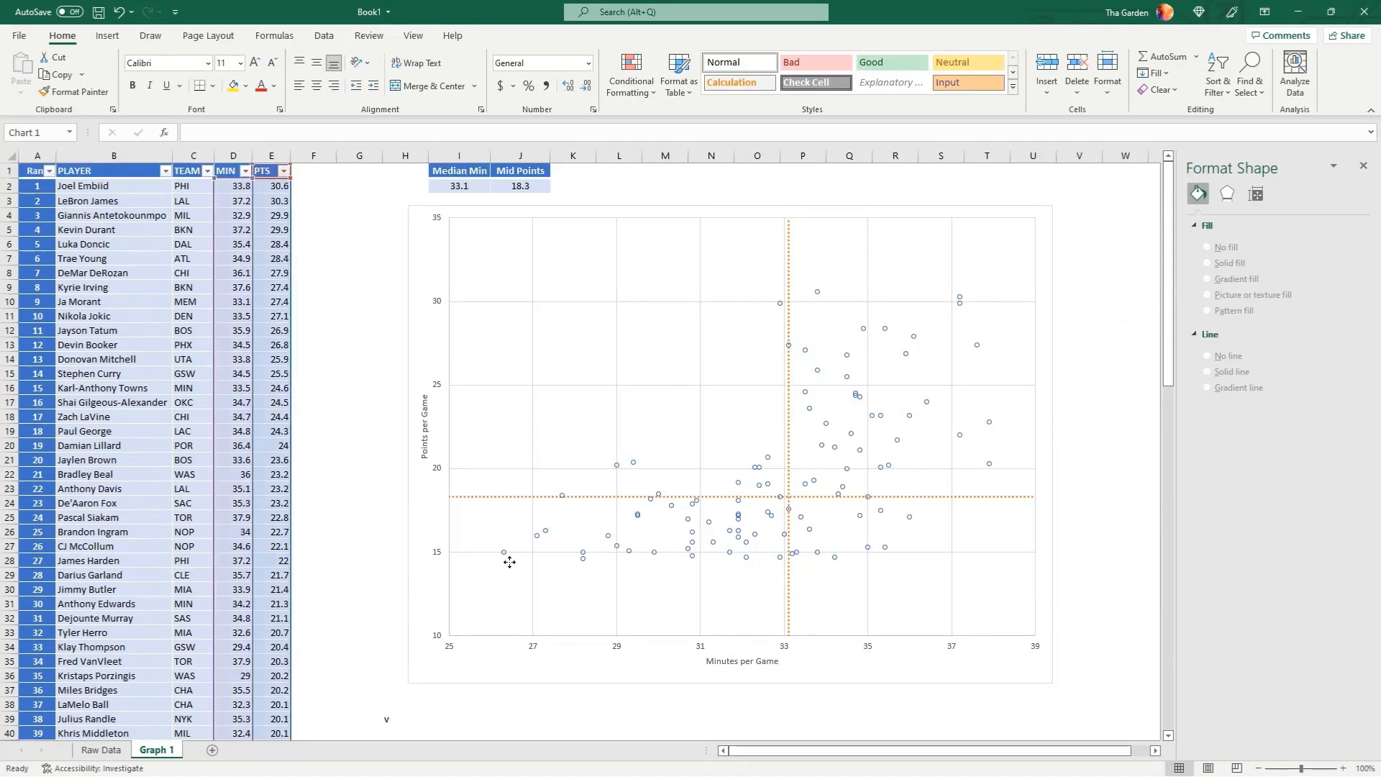
click(503, 551)
click(497, 545)
click(499, 543)
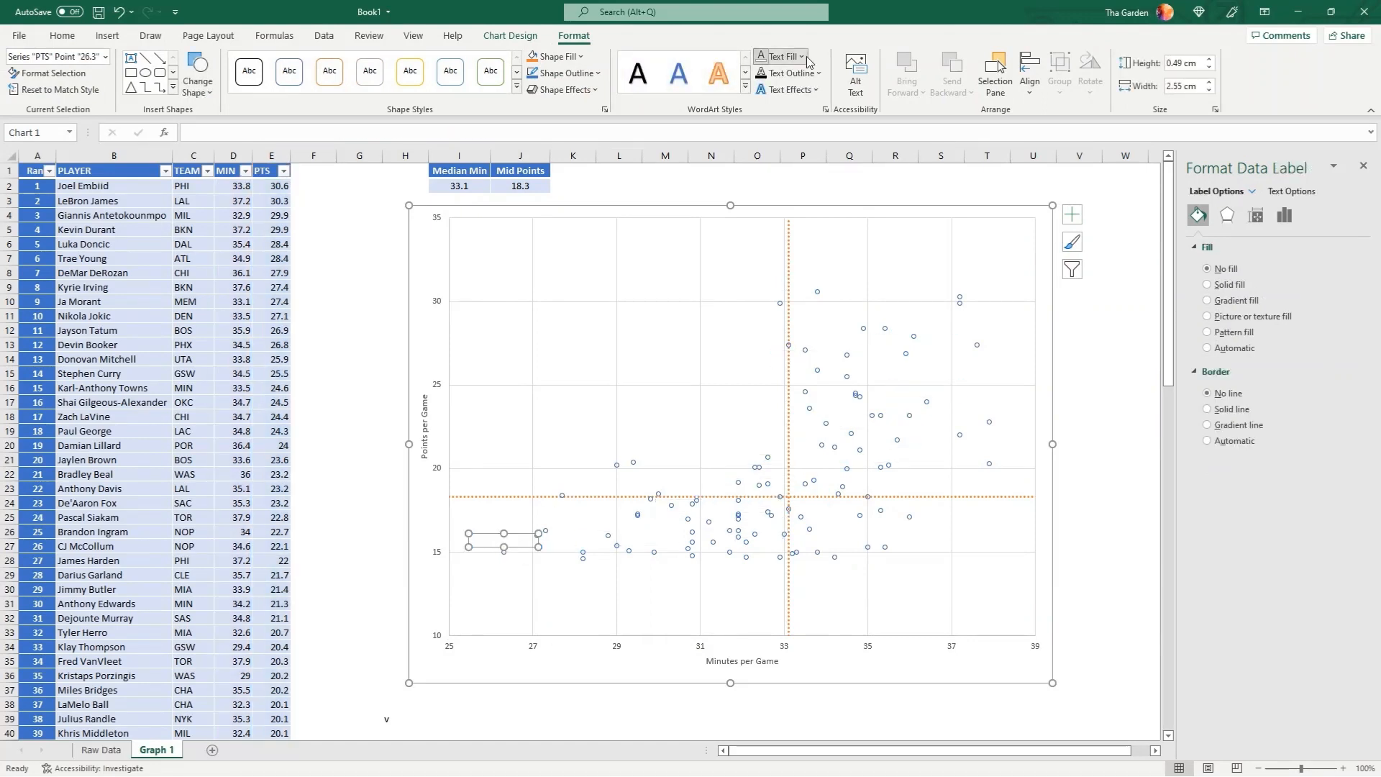
click(784, 57)
click(766, 76)
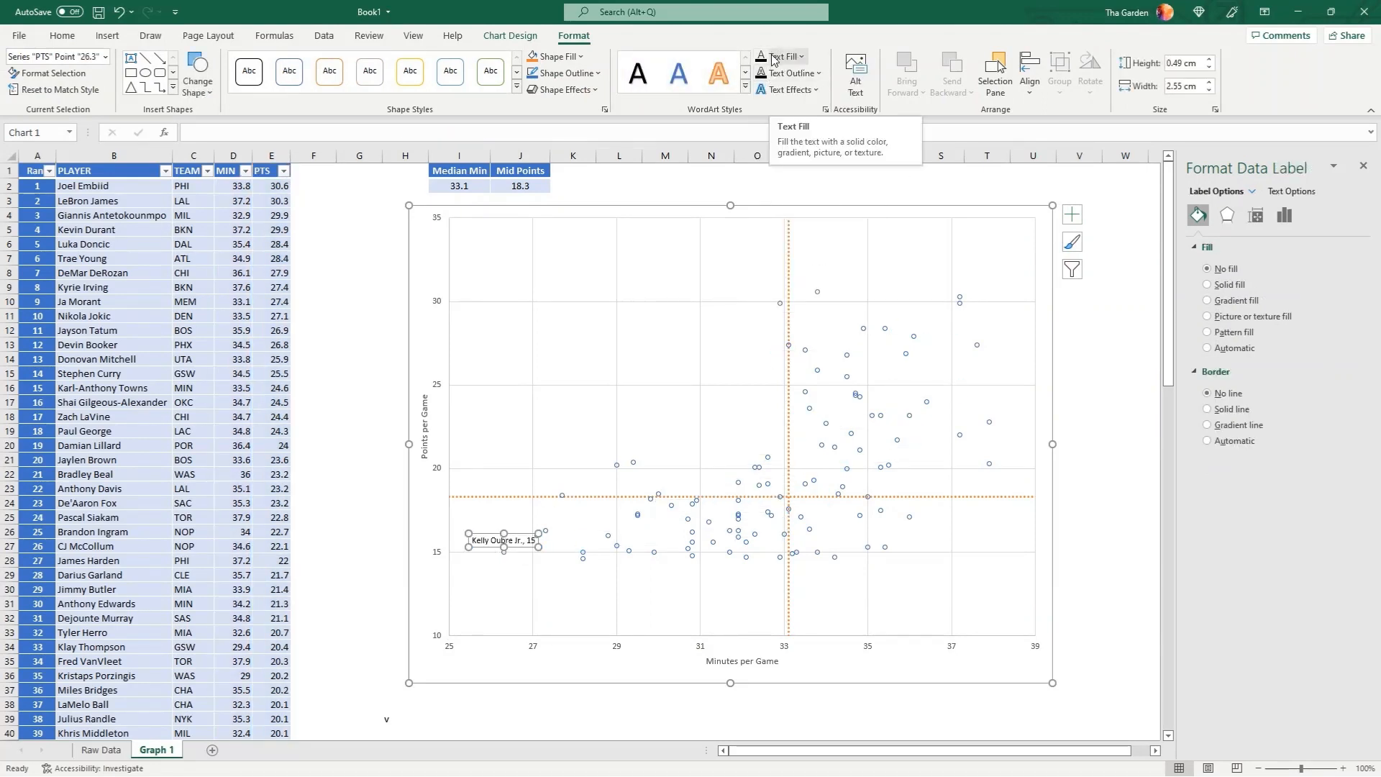
click(366, 426)
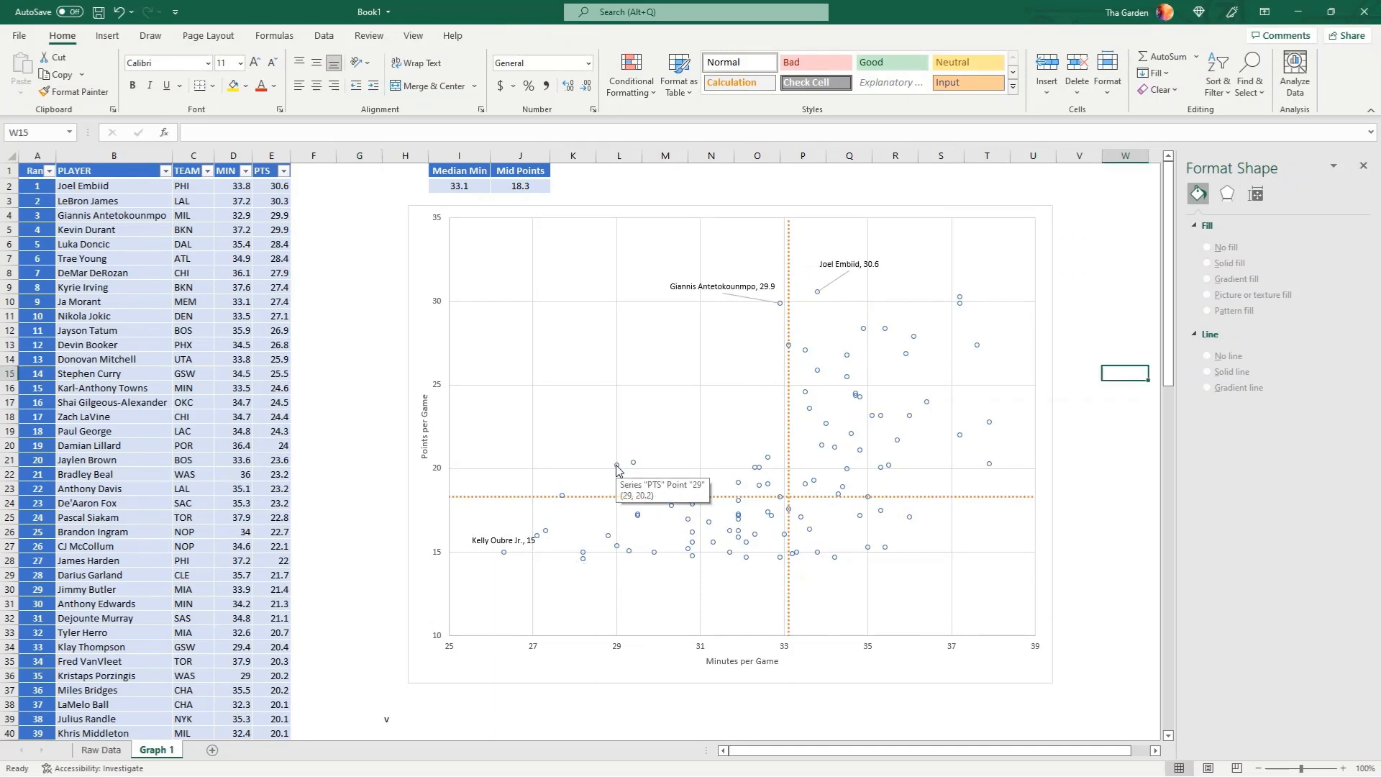
Reveal the label of the point at (29, 20.2), Kristaps Porzingis, with black text fill and move it up and left of its marker
click(617, 466)
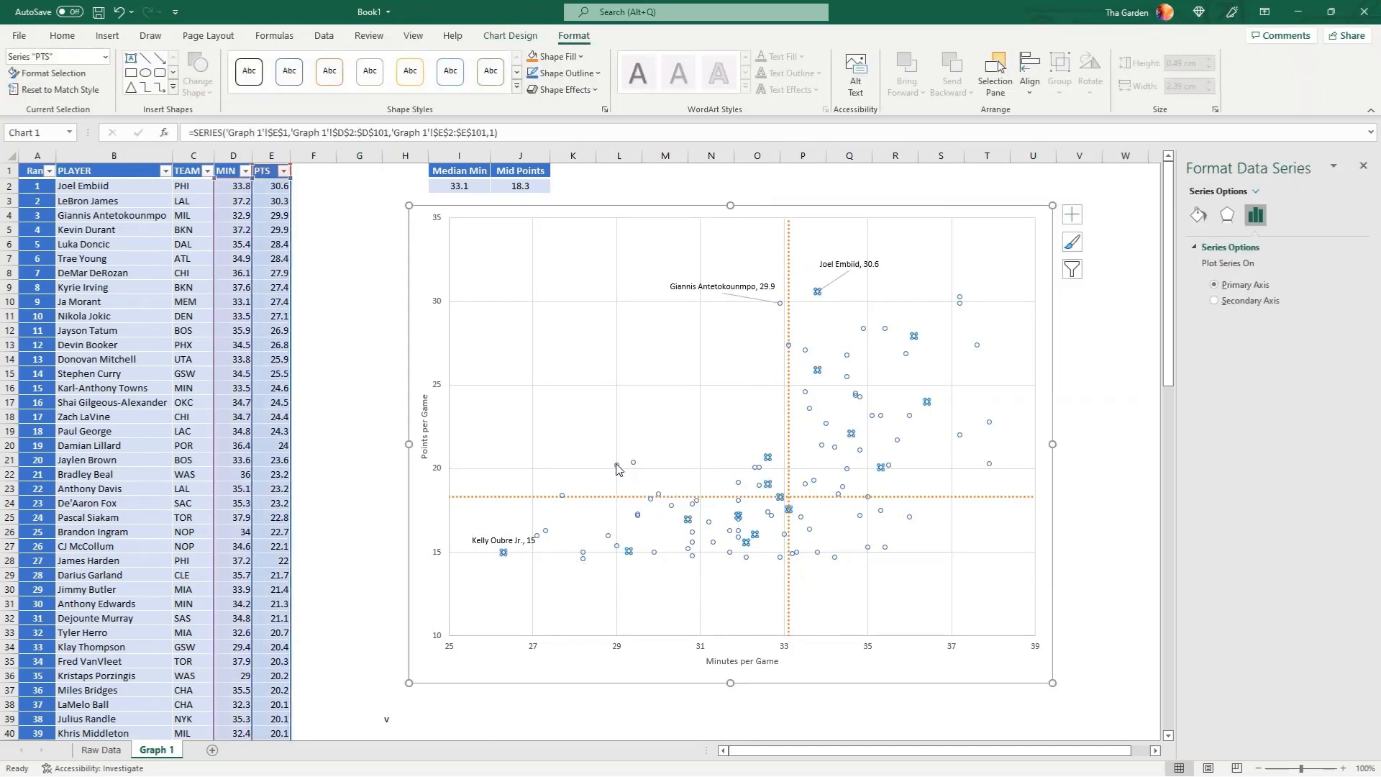
click(617, 466)
right_click(617, 466)
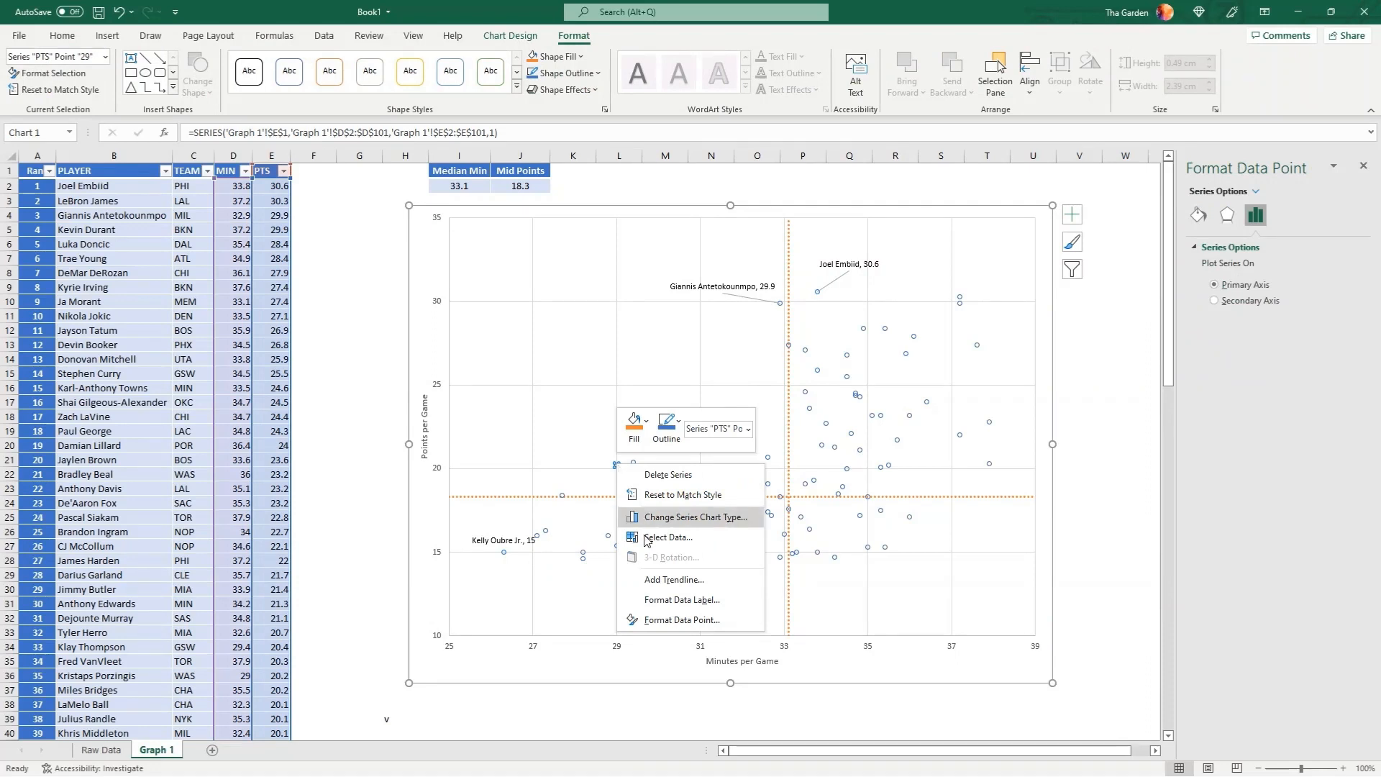
click(672, 600)
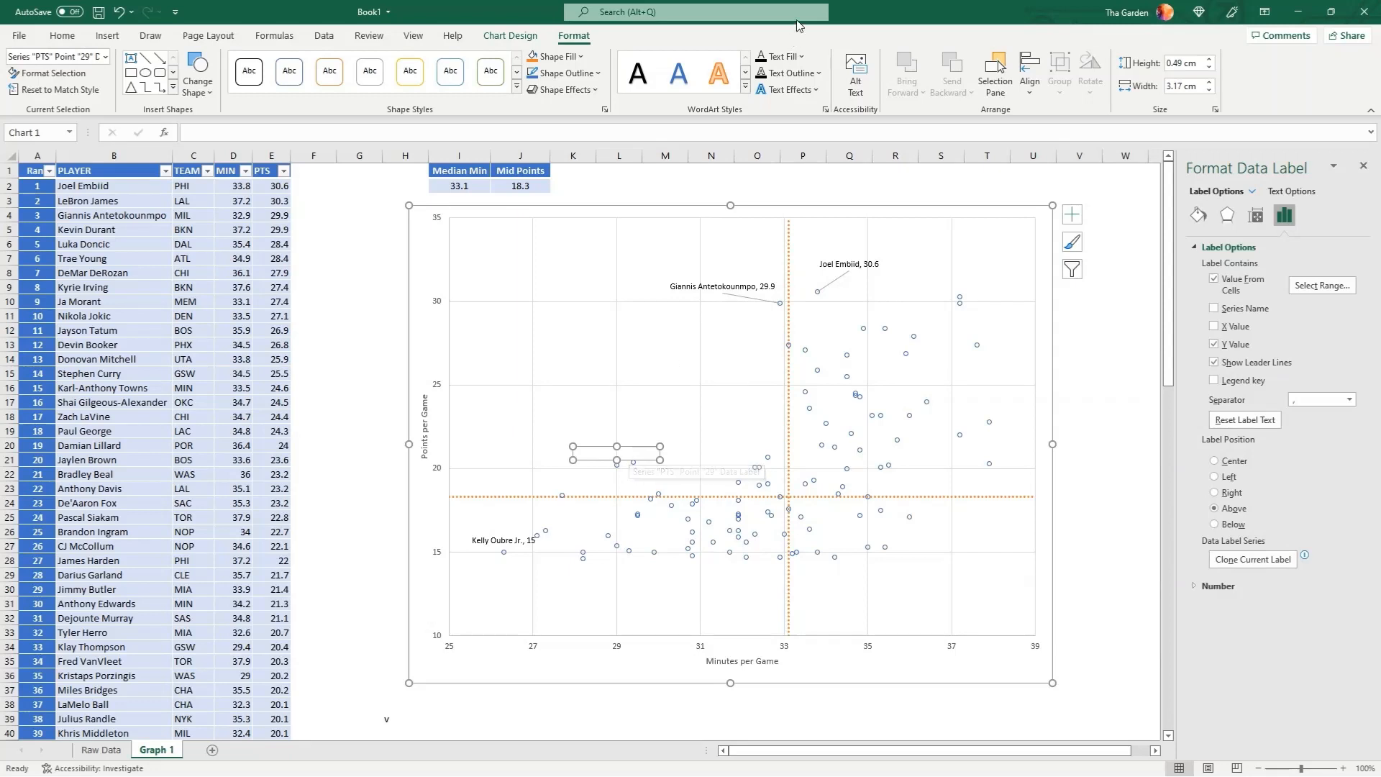
click(764, 59)
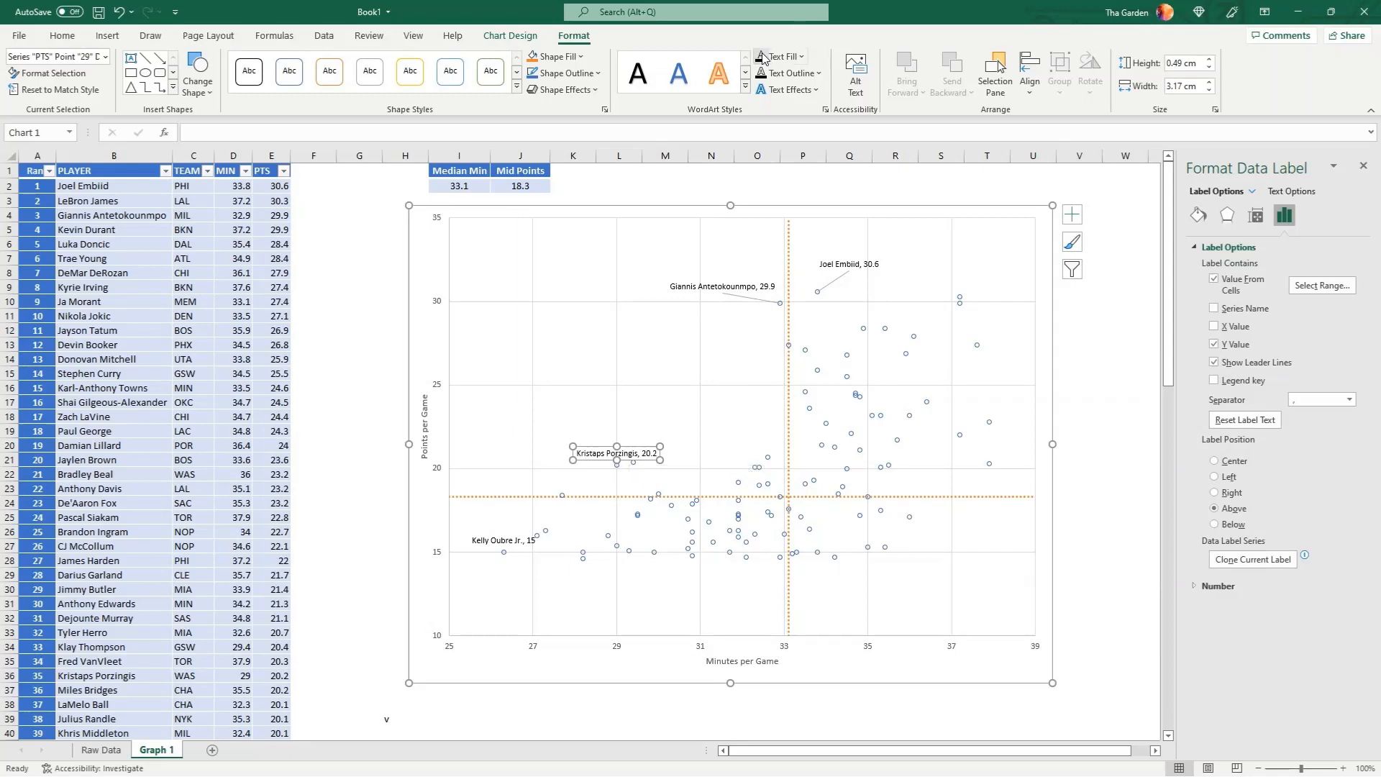
drag(632, 461, 573, 454)
click(1109, 584)
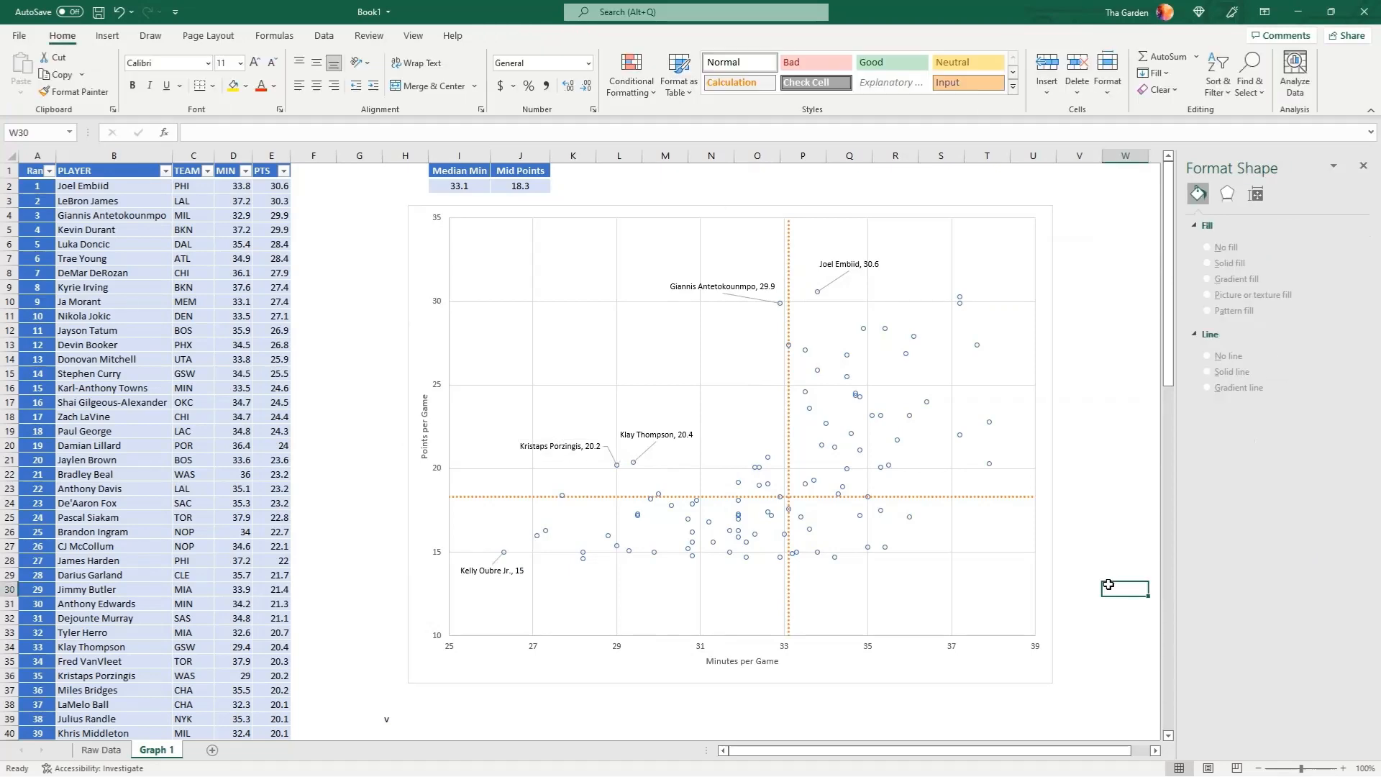
Give the Joel Embiid data label a rounded rectangle shape with a light blue fill
click(873, 266)
click(873, 267)
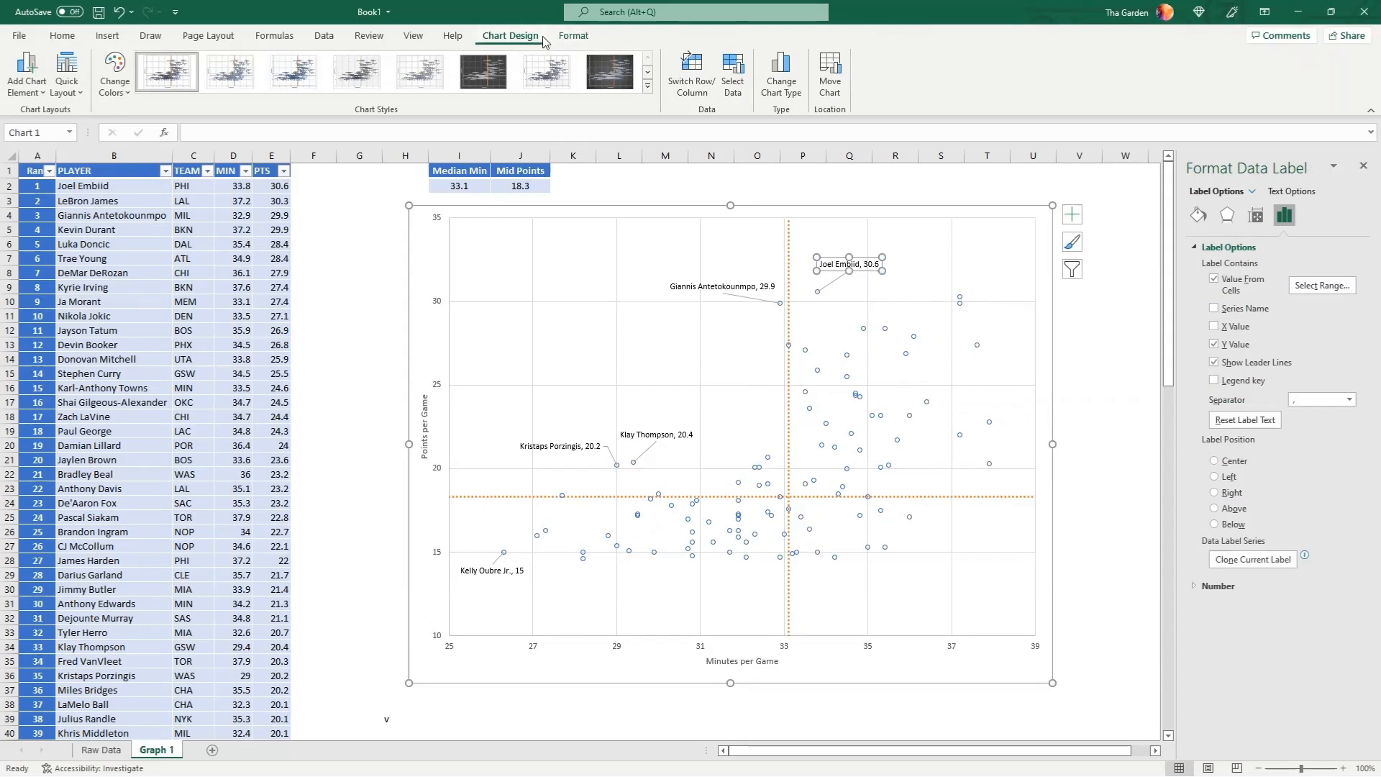
click(583, 42)
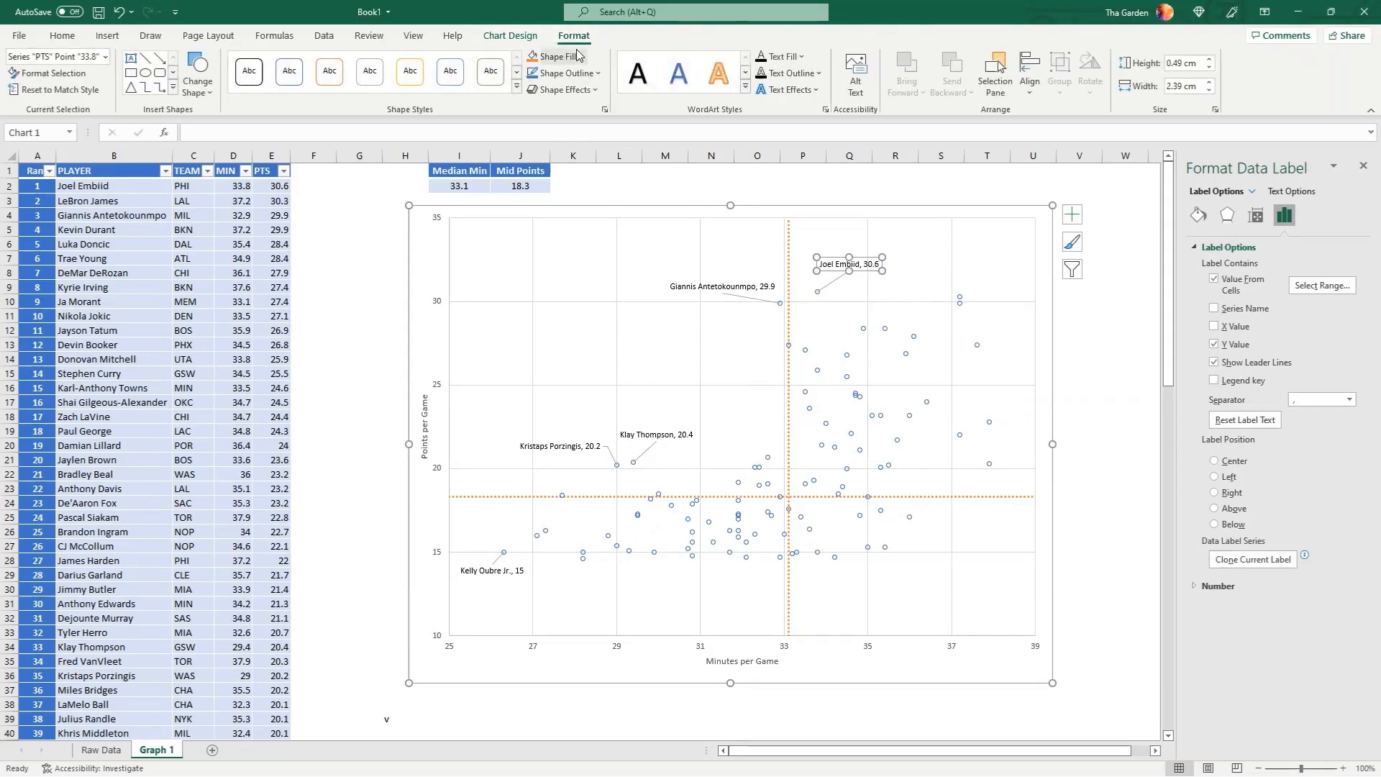
click(581, 56)
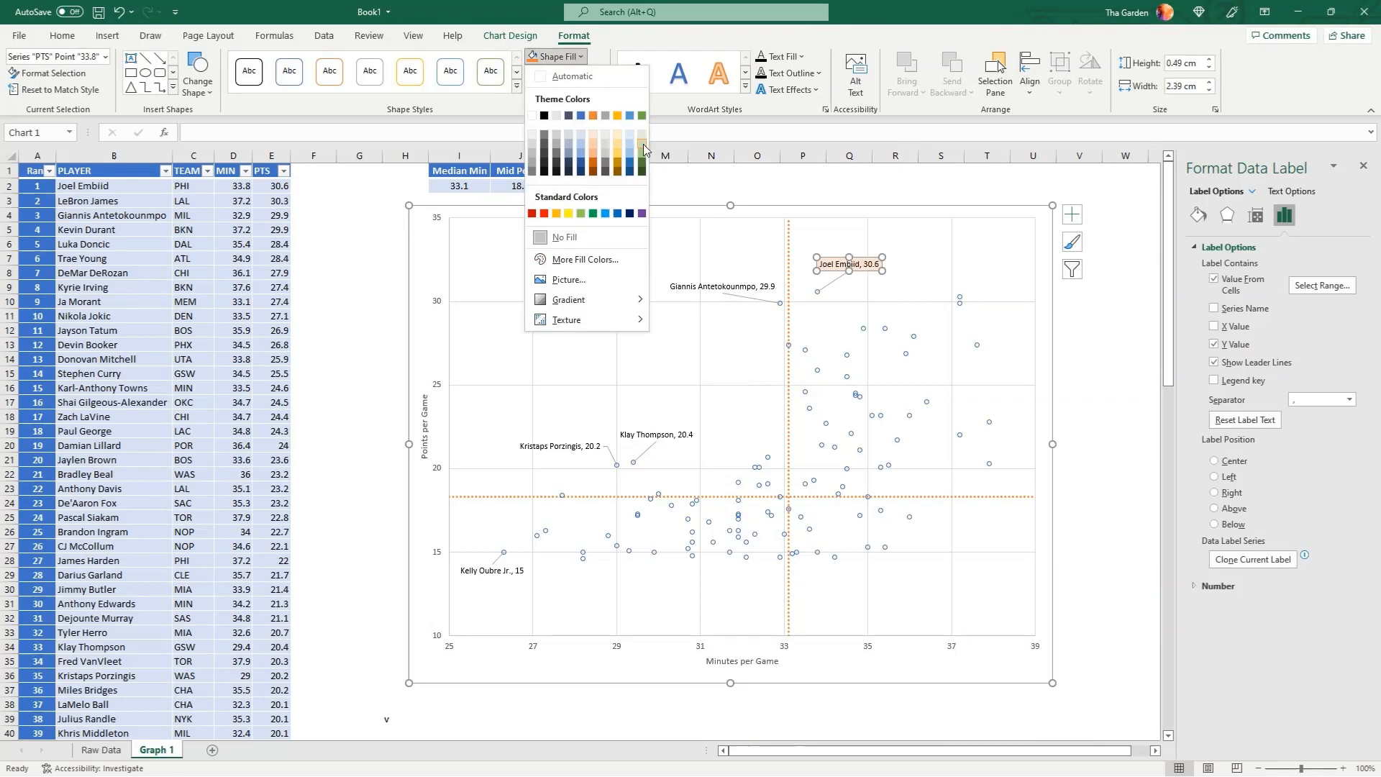
click(579, 152)
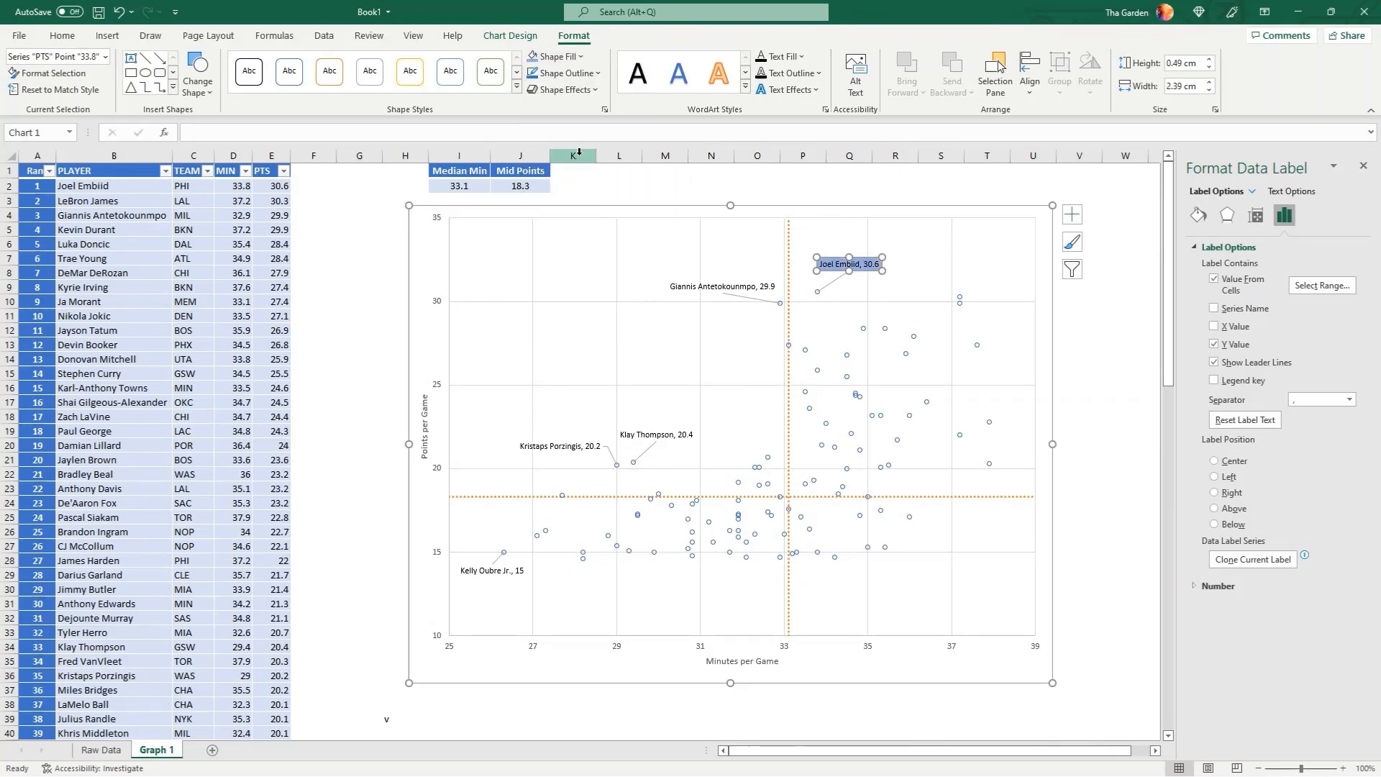
click(211, 95)
click(204, 129)
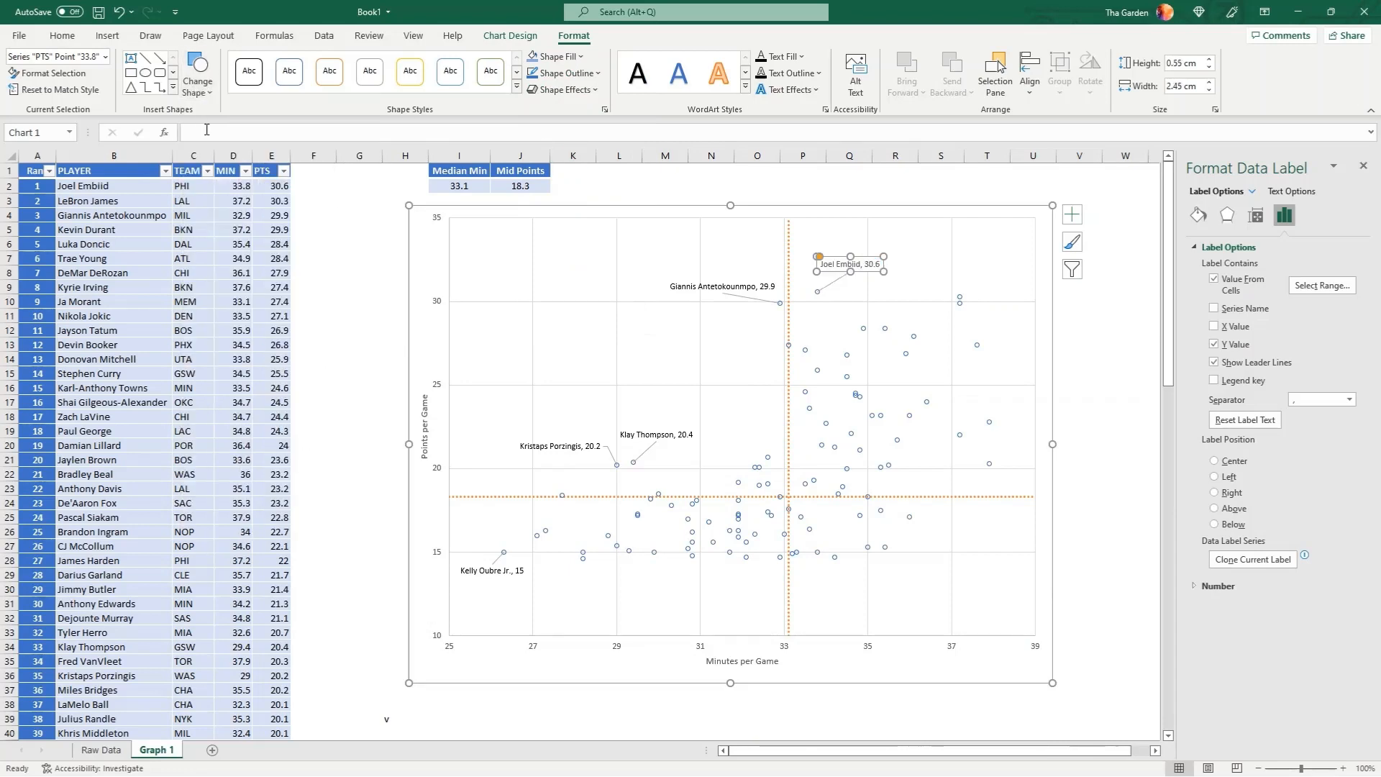
click(538, 57)
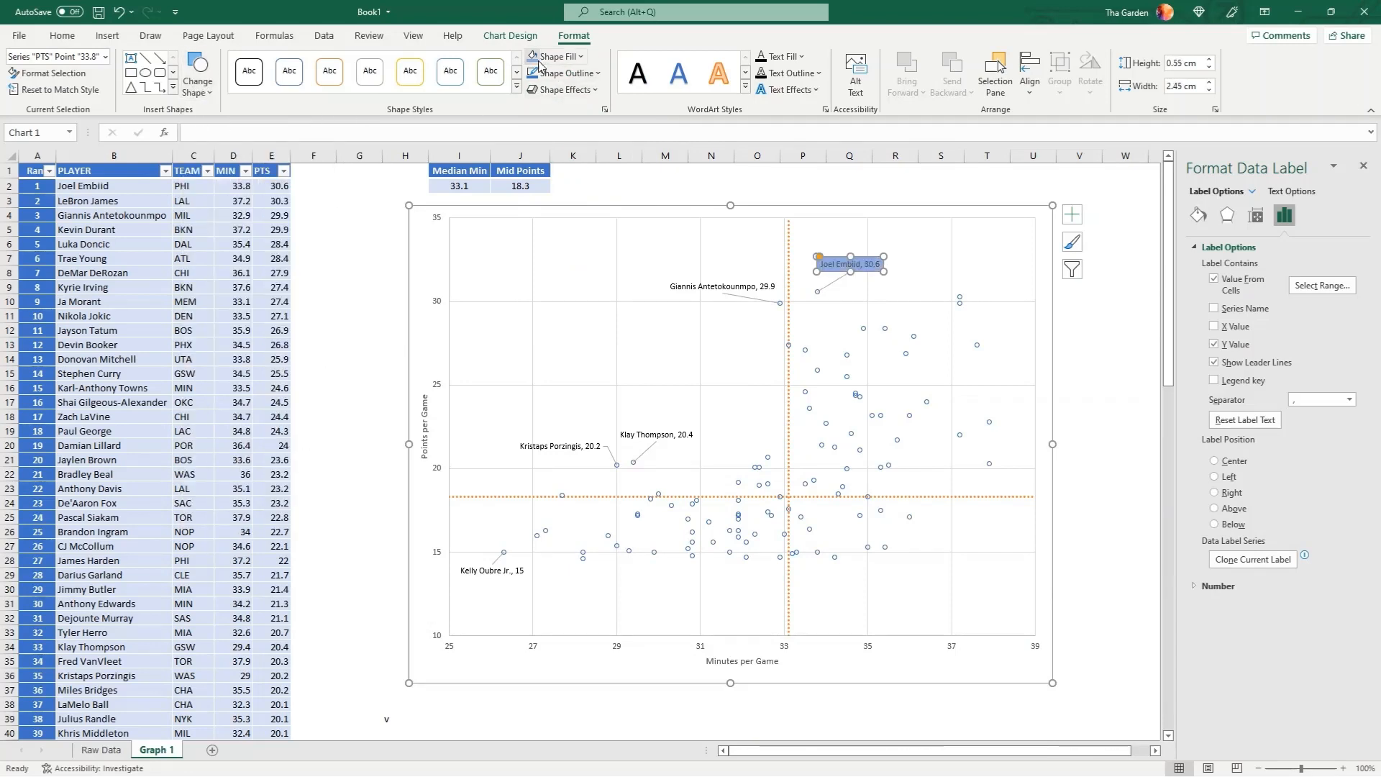
Make the Joel Embiid label's text white and bold
click(62, 36)
click(273, 86)
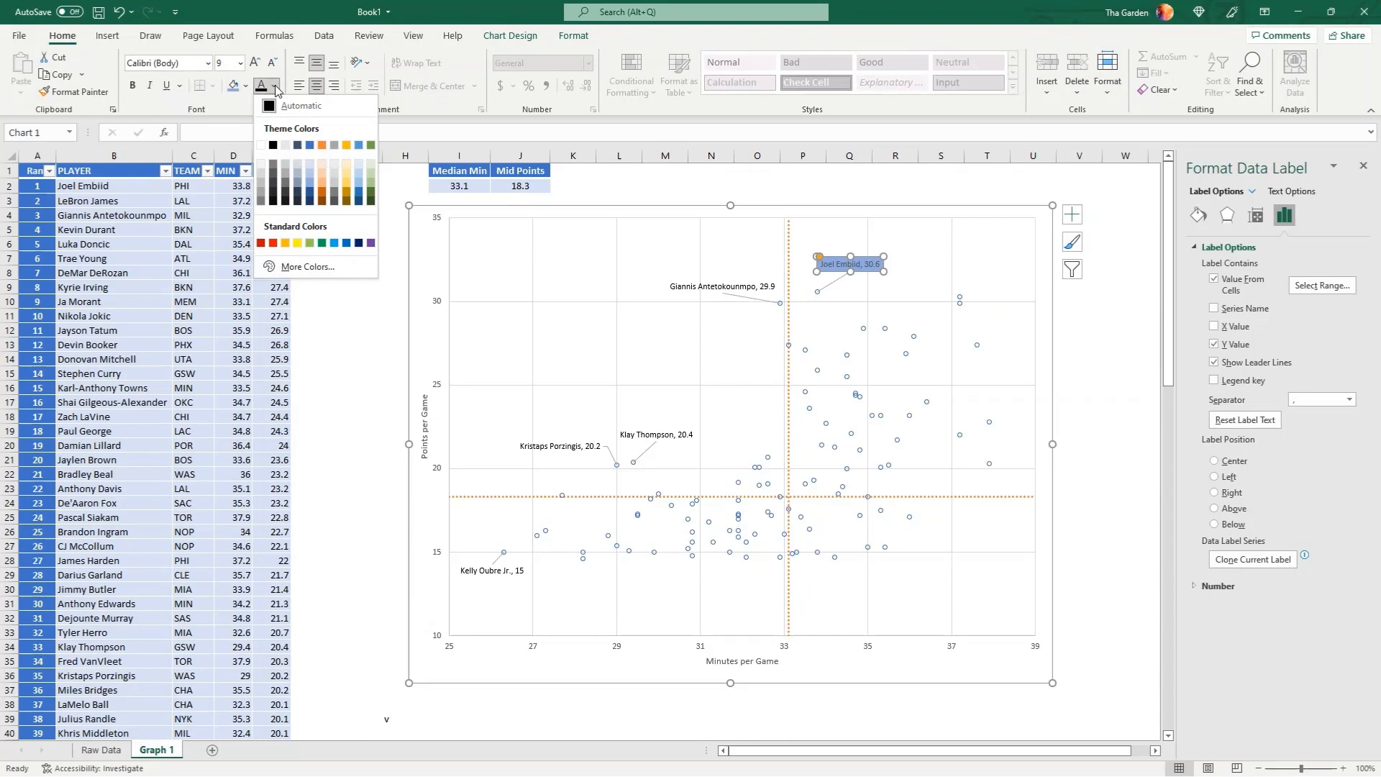
click(261, 145)
key(ctrl+b)
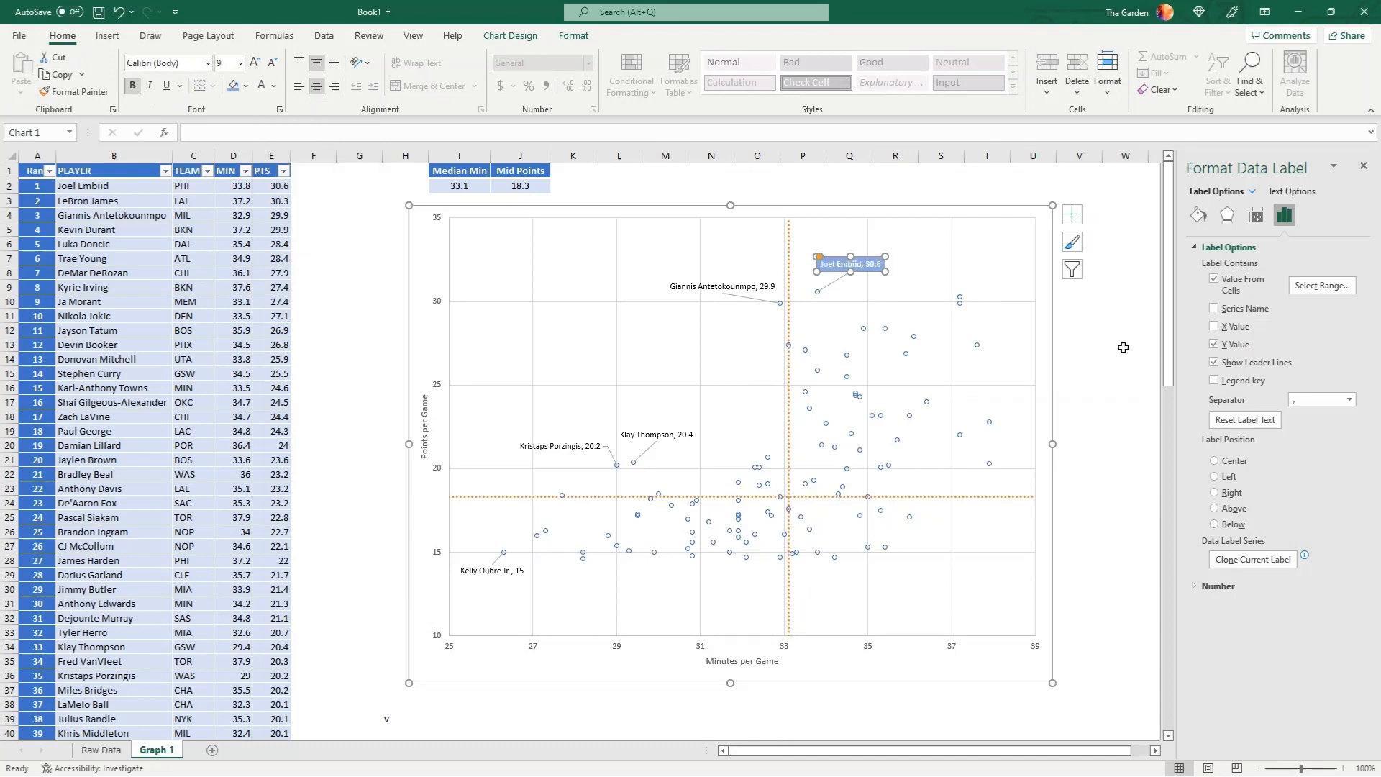
click(1106, 489)
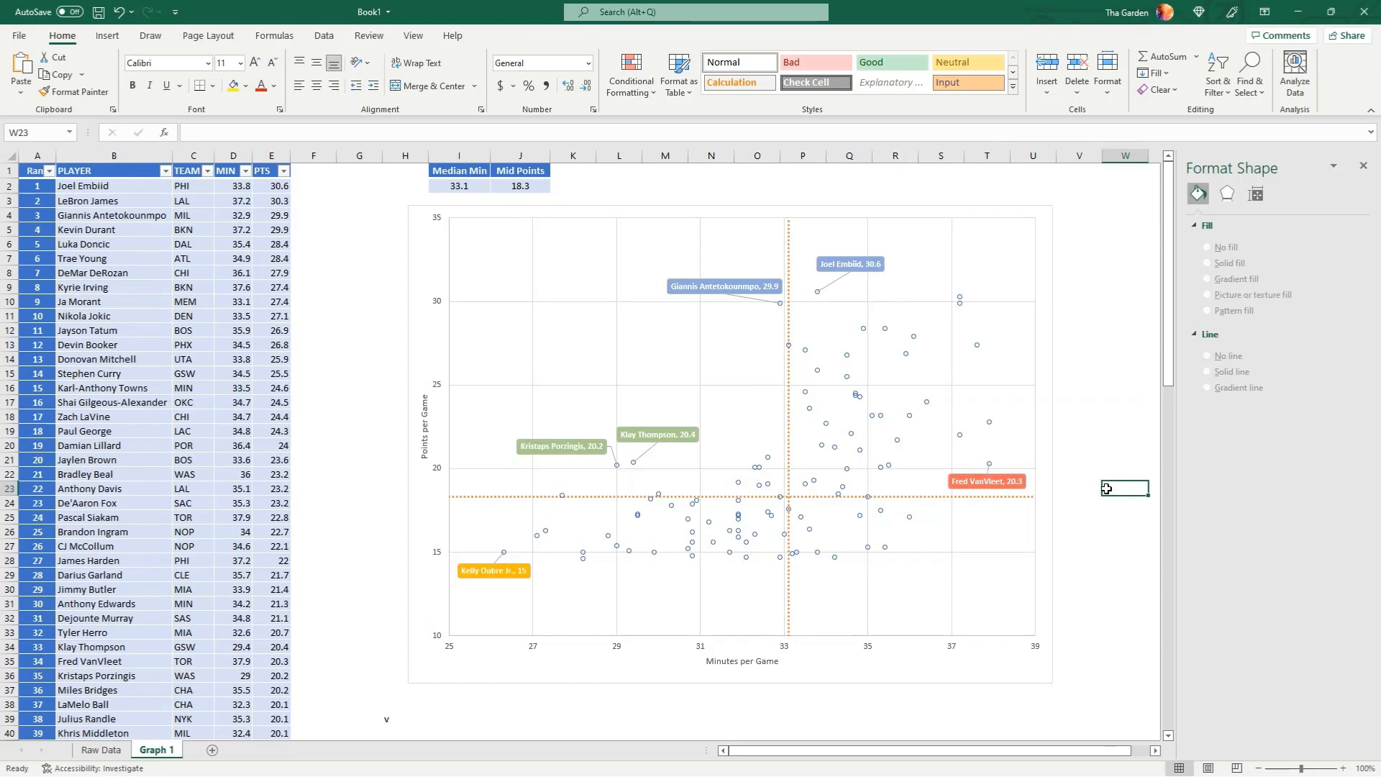
Add a chart title above the plot reading "NBA Season 2022: Top 100 Bucket Getters"
click(1044, 302)
click(1072, 216)
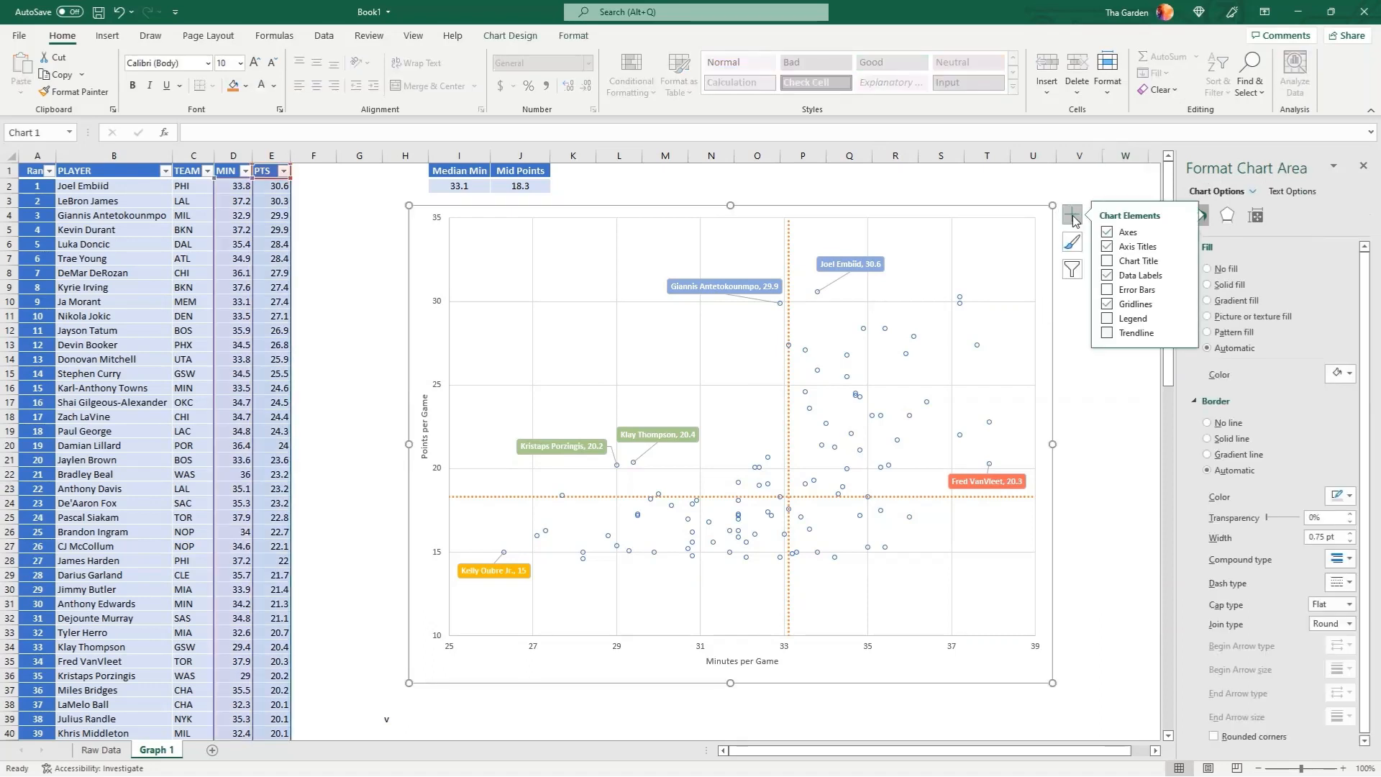
click(1109, 261)
click(798, 231)
drag(742, 217, 742, 246)
triple_click(731, 221)
text(N)
text(BA Season 2022: Top 100 Bucket Getters)
click(1105, 519)
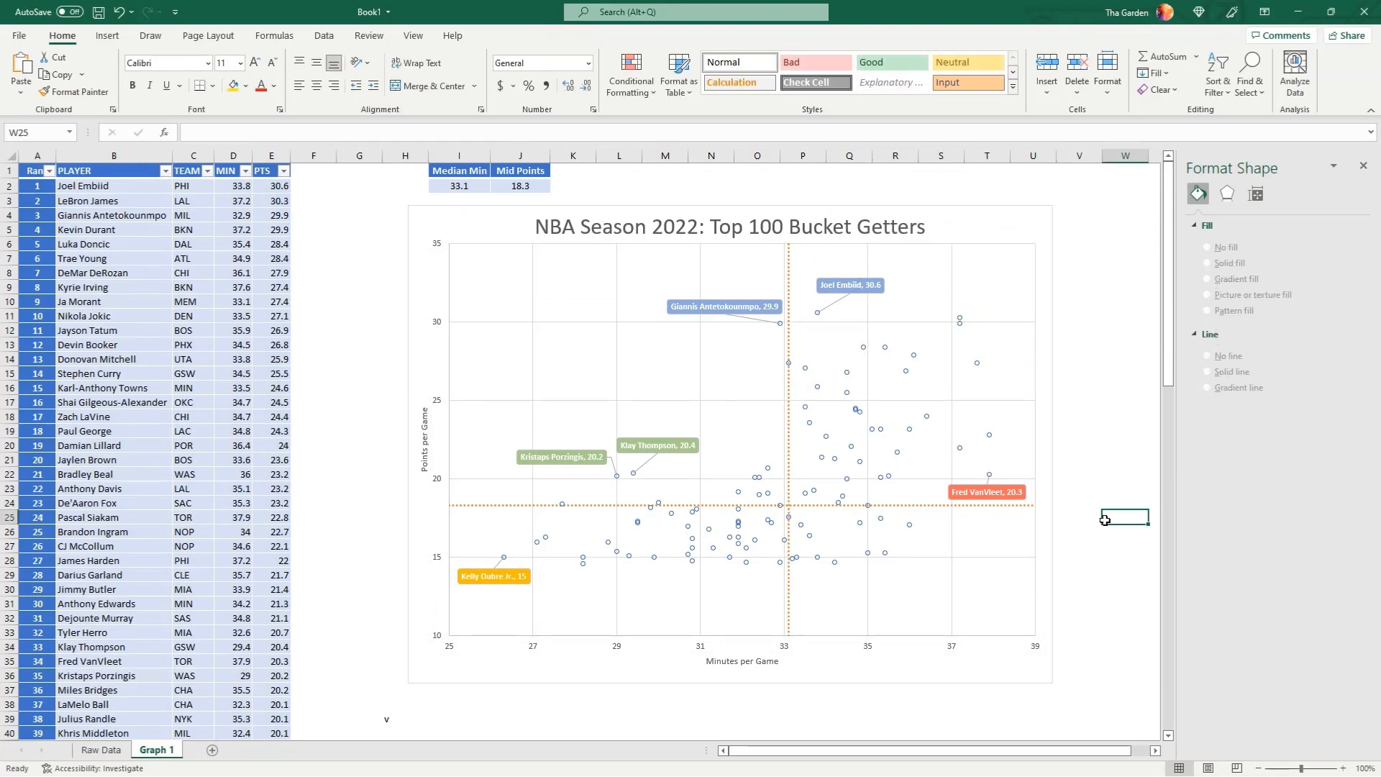
click(1071, 612)
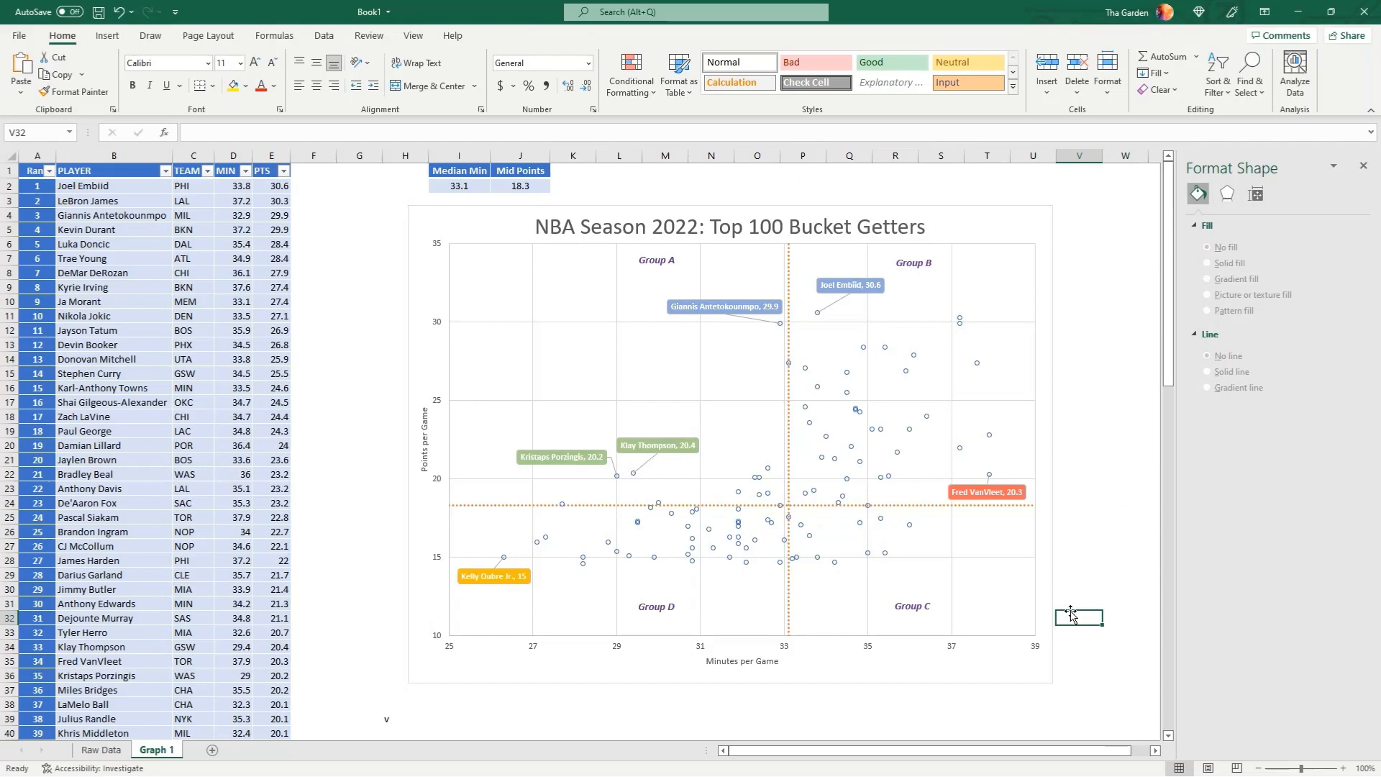